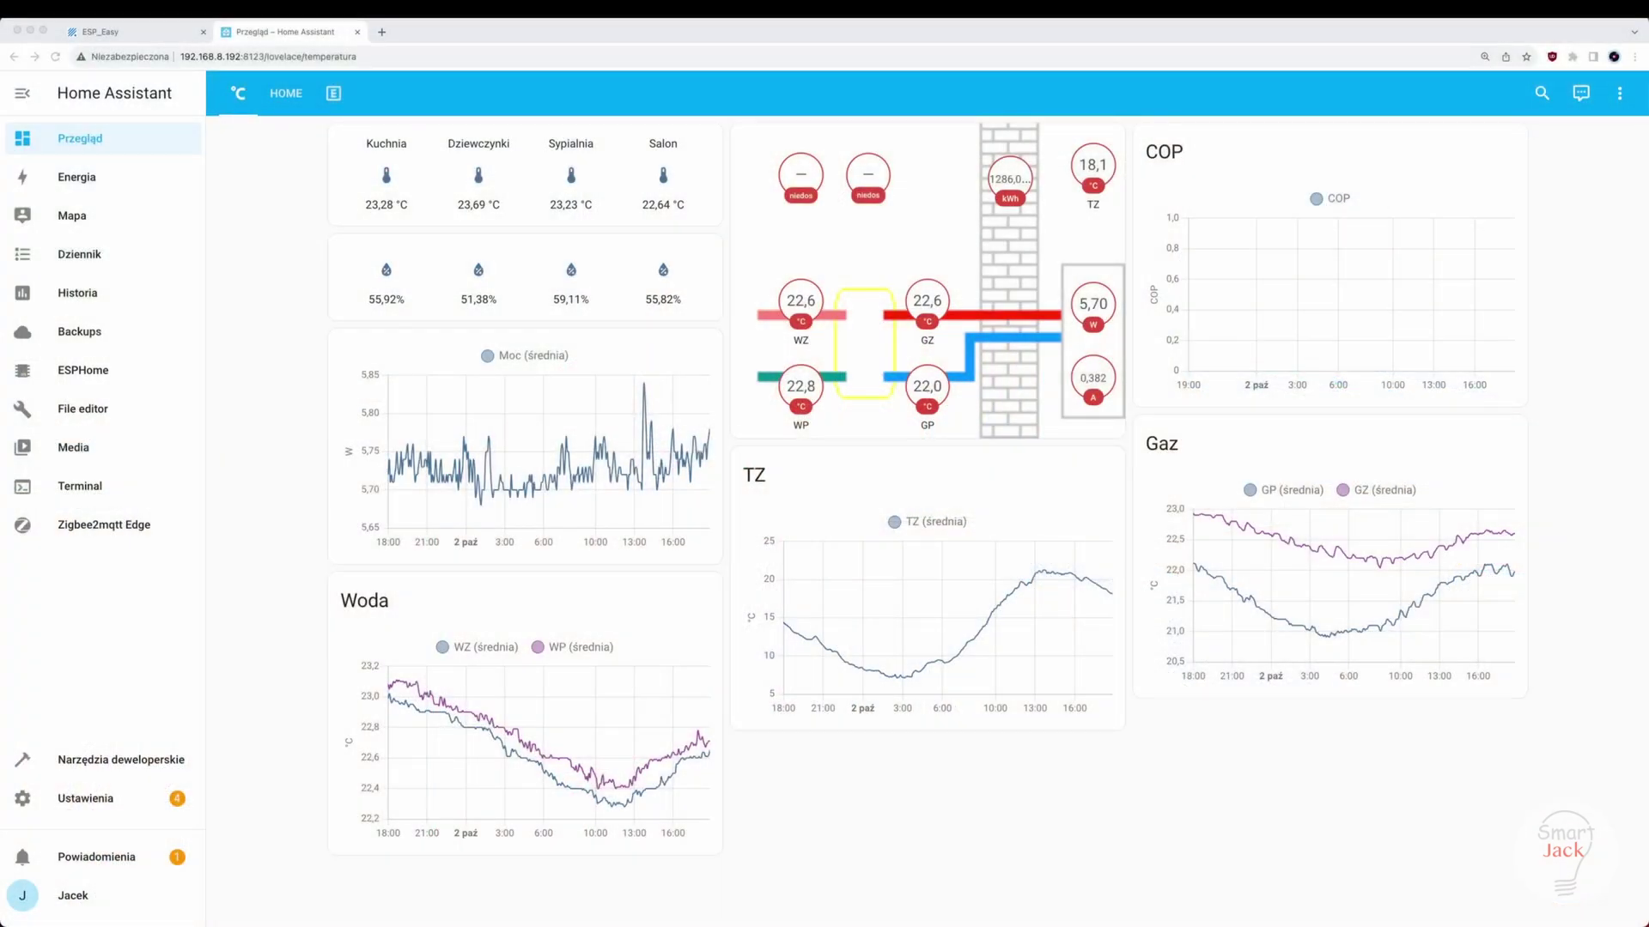
Step: Open the Mosquitto broker add-on's configuration and select its login credentials
{"action": "left_click", "coordinate": [102, 801]}
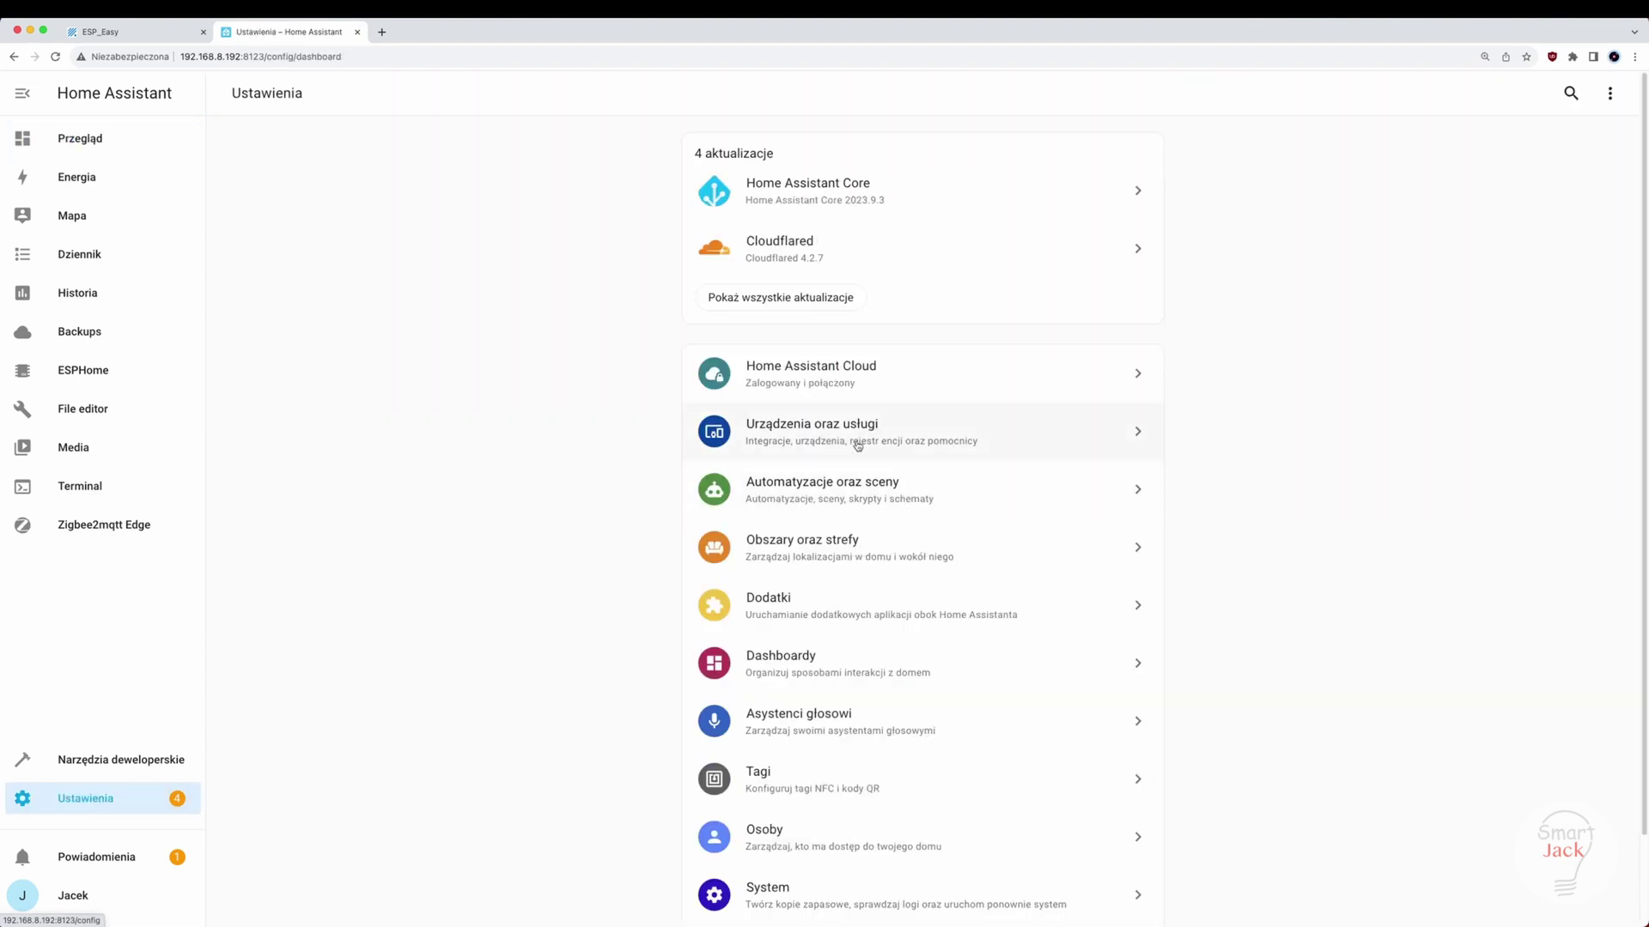
{"action": "left_click", "coordinate": [761, 618]}
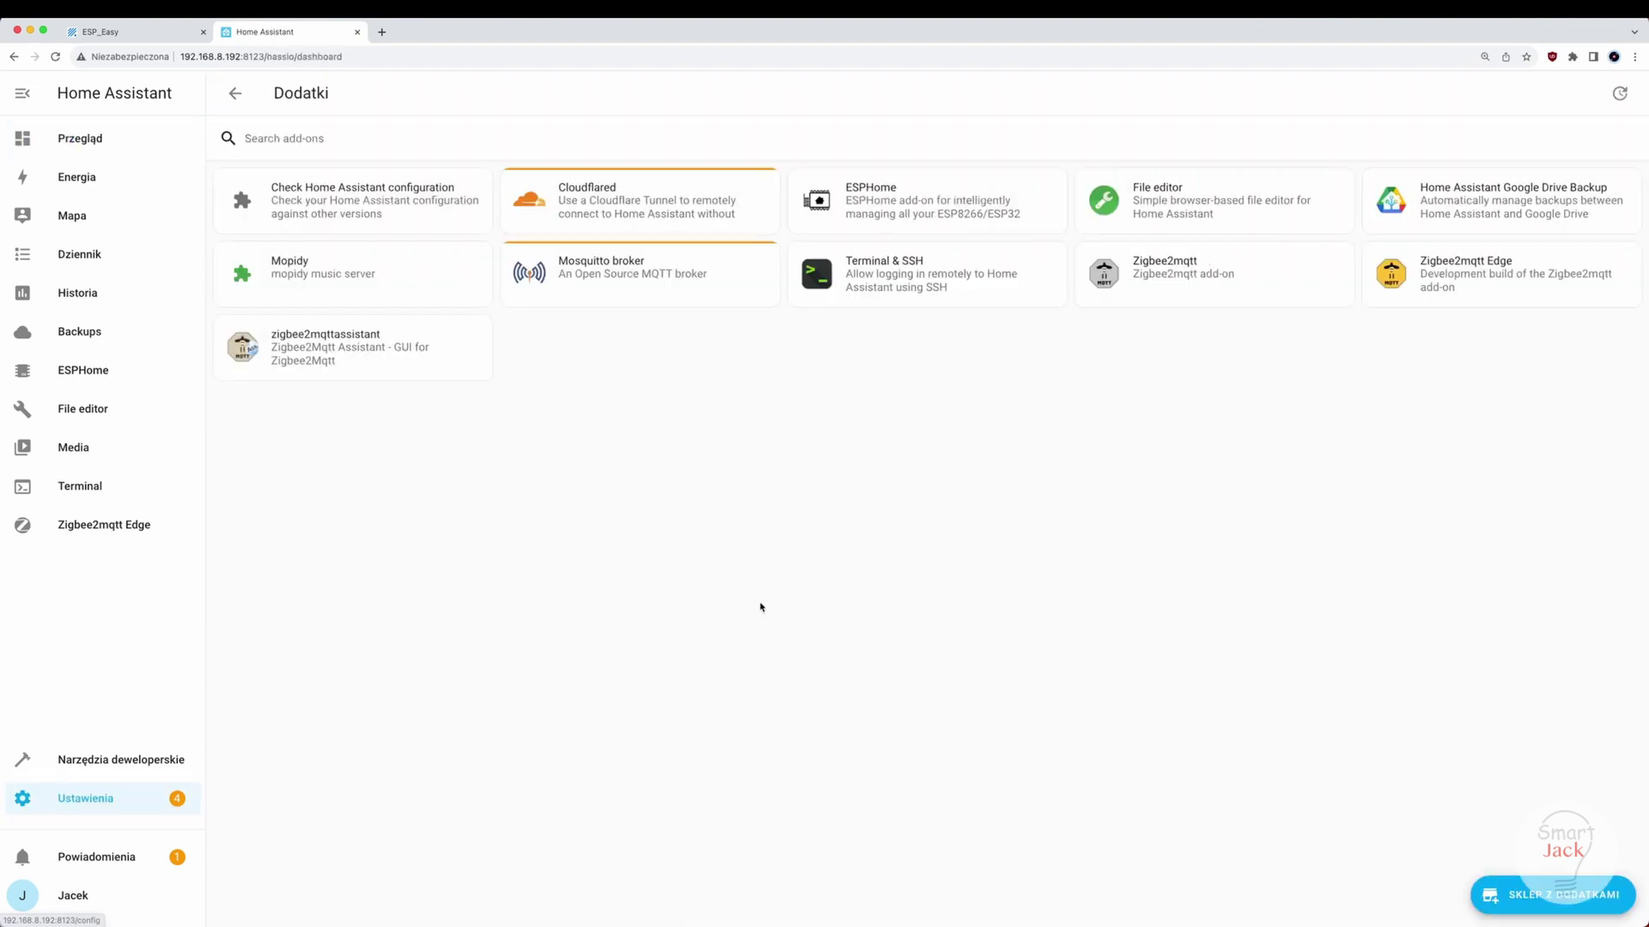
{"action": "left_click", "coordinate": [620, 269]}
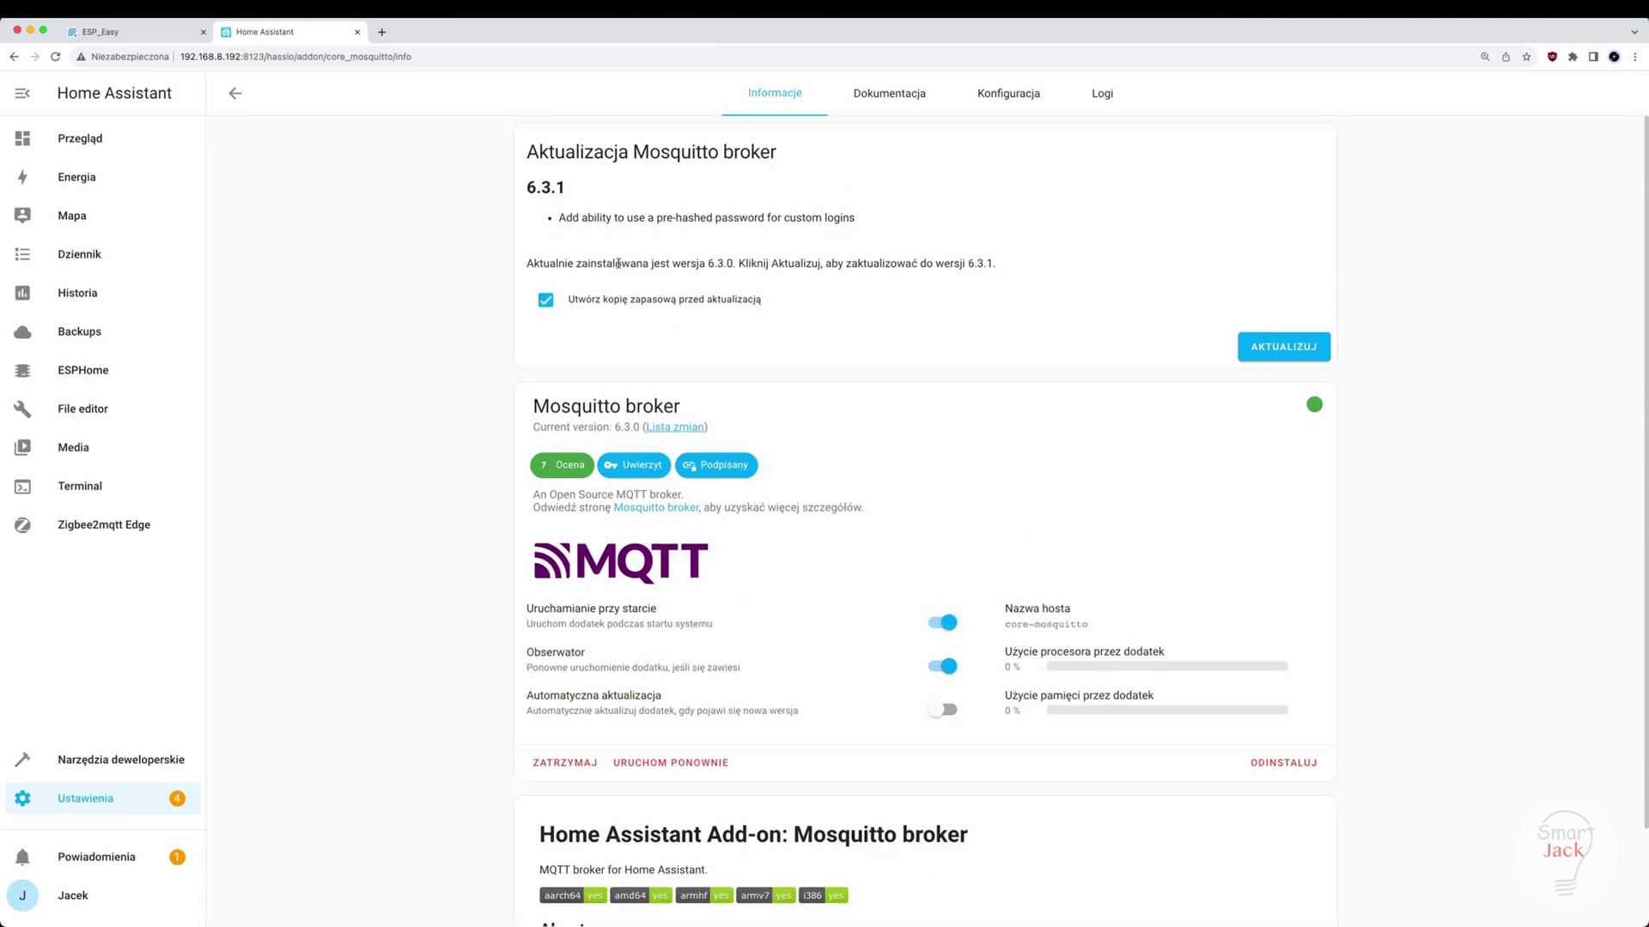
{"action": "left_click", "coordinate": [990, 93]}
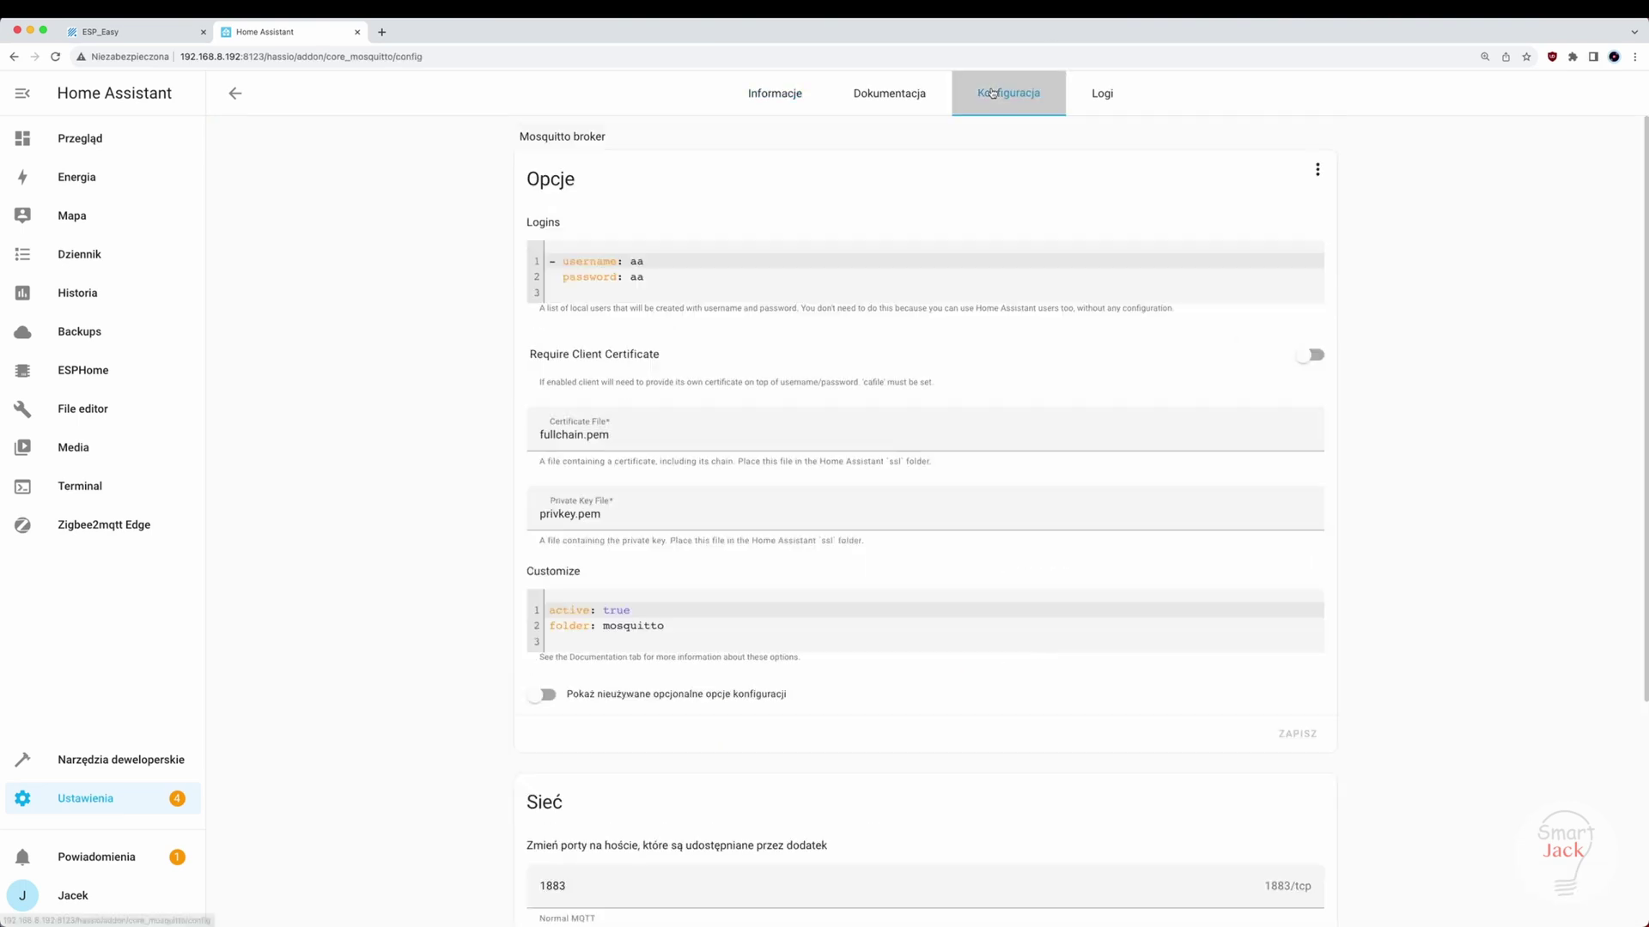
{"action": "left_click_drag", "start_coordinate": [644, 277], "coordinate": [524, 259]}
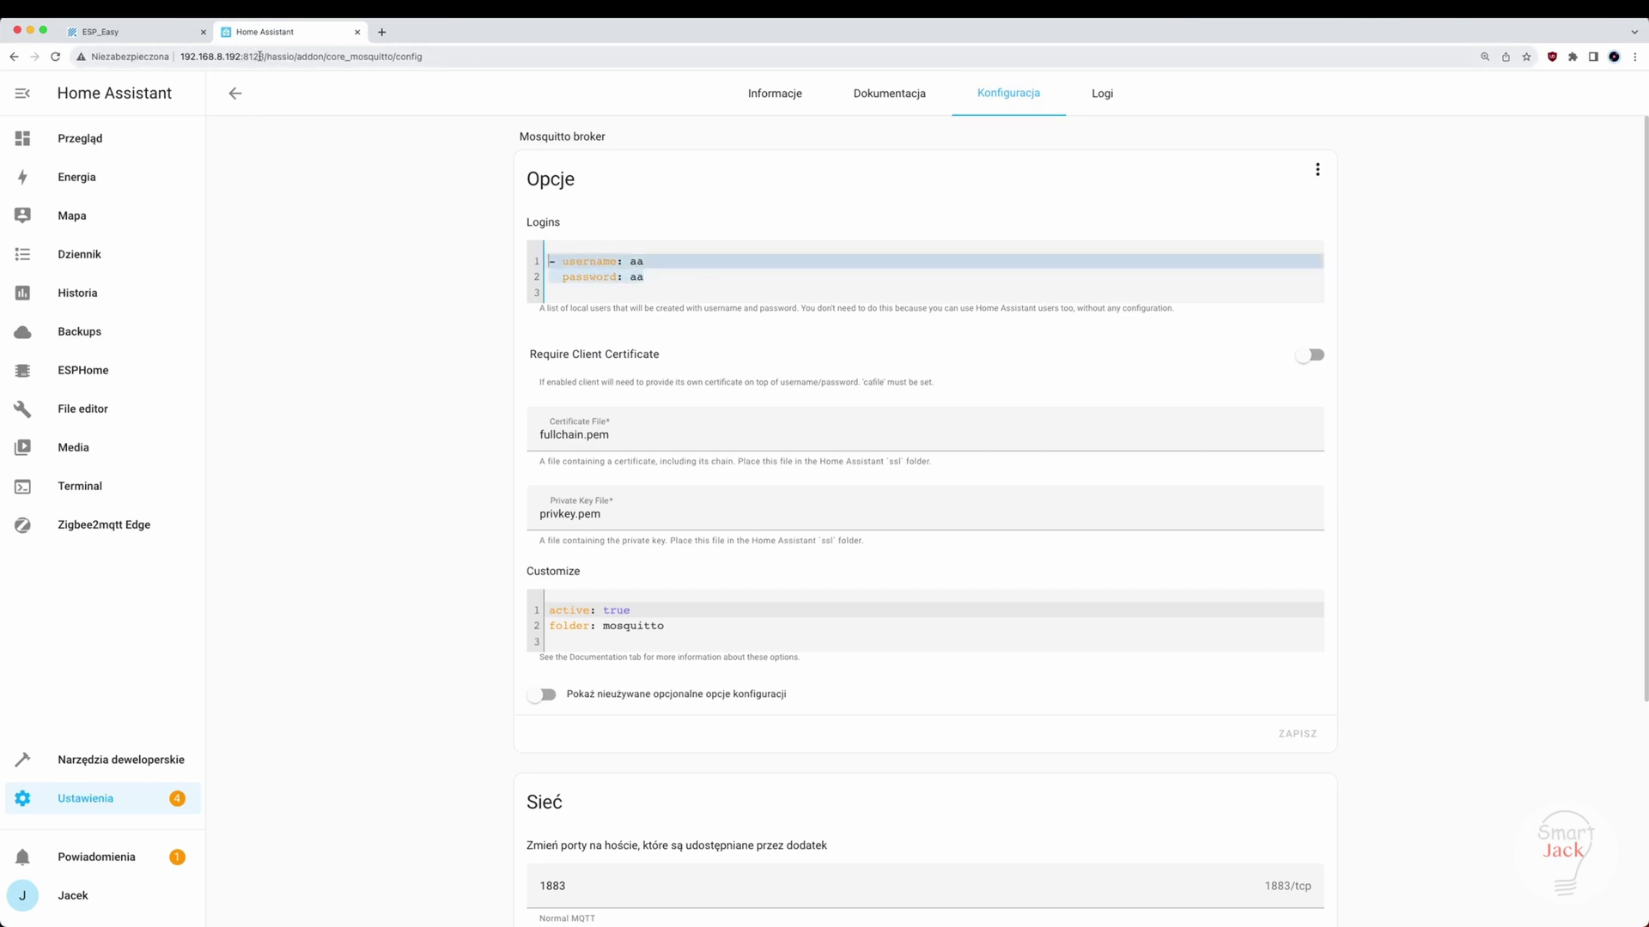
Step: Copy the server address 192.168.8.192:8123 from the page URL
{"action": "left_click_drag", "start_coordinate": [261, 56], "coordinate": [176, 57]}
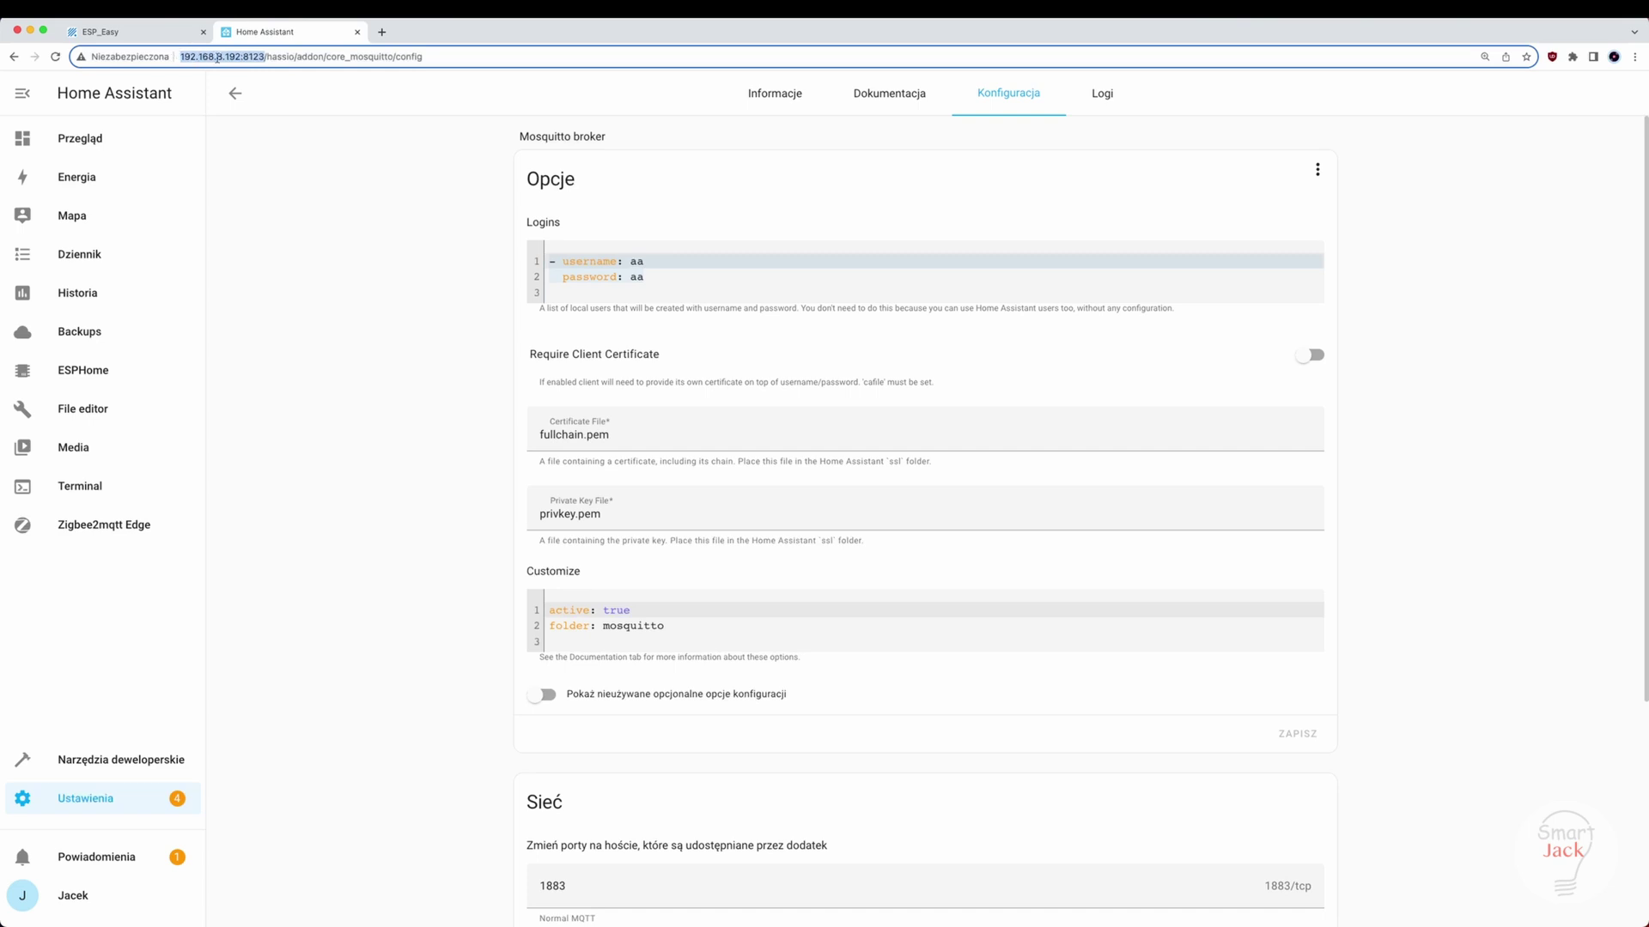
{"action": "right_click", "coordinate": [221, 61]}
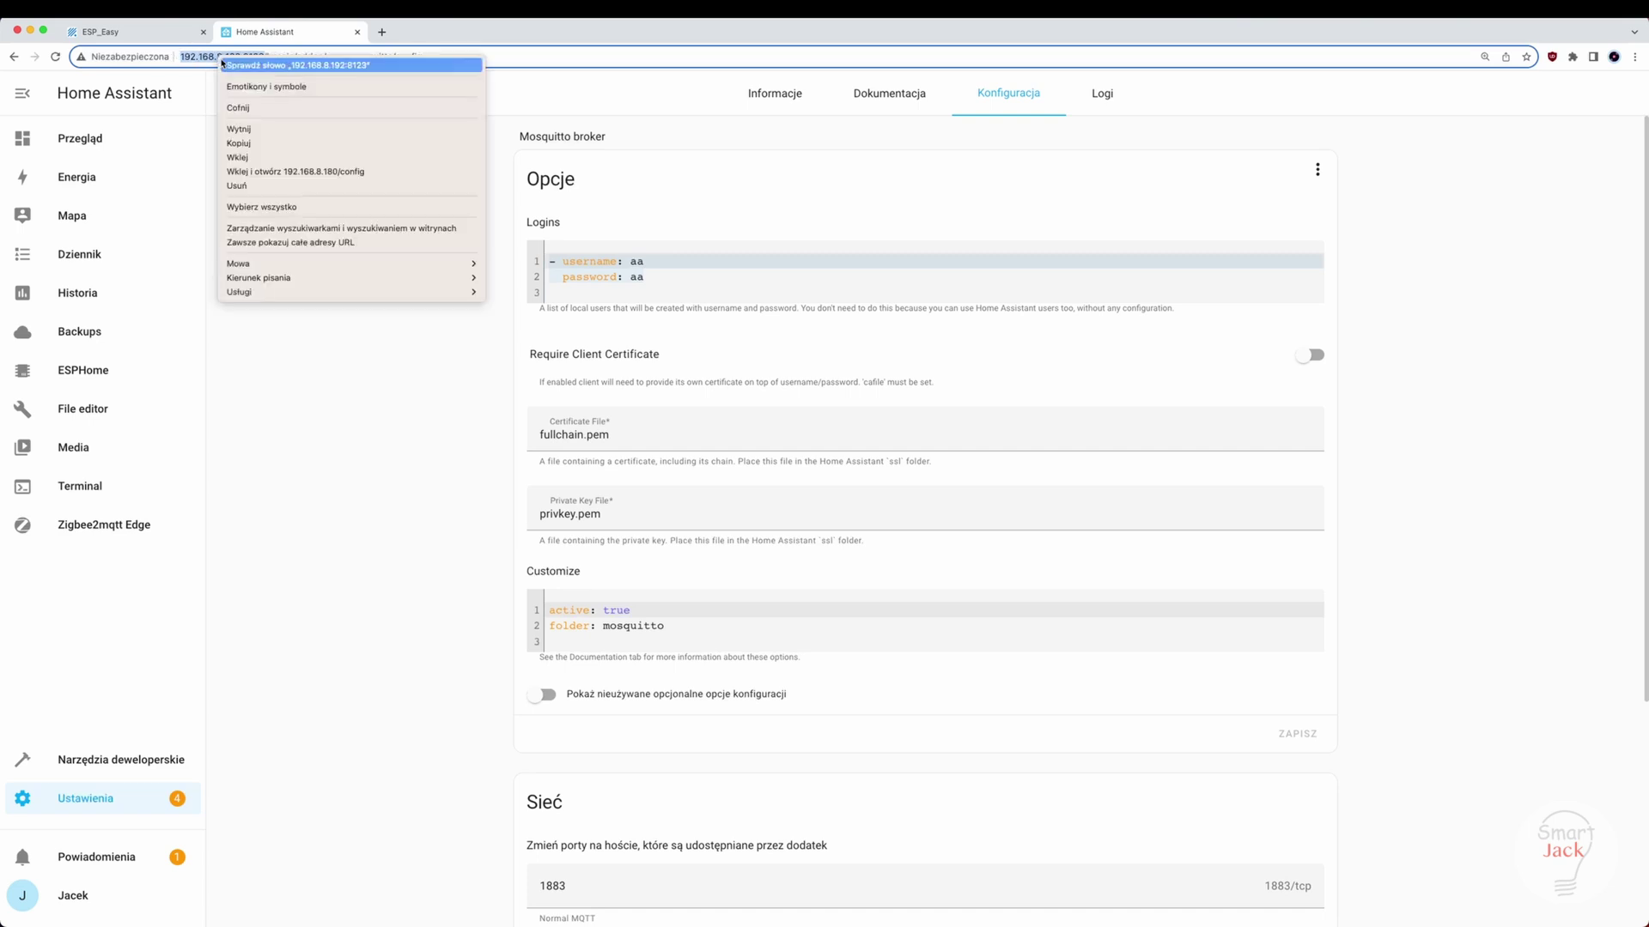
{"action": "left_click", "coordinate": [245, 143]}
Step: Add a Home Assistant (openHAB) MQTT controller in slot 1 of ESP Easy's Controllers
{"action": "left_click", "coordinate": [120, 33]}
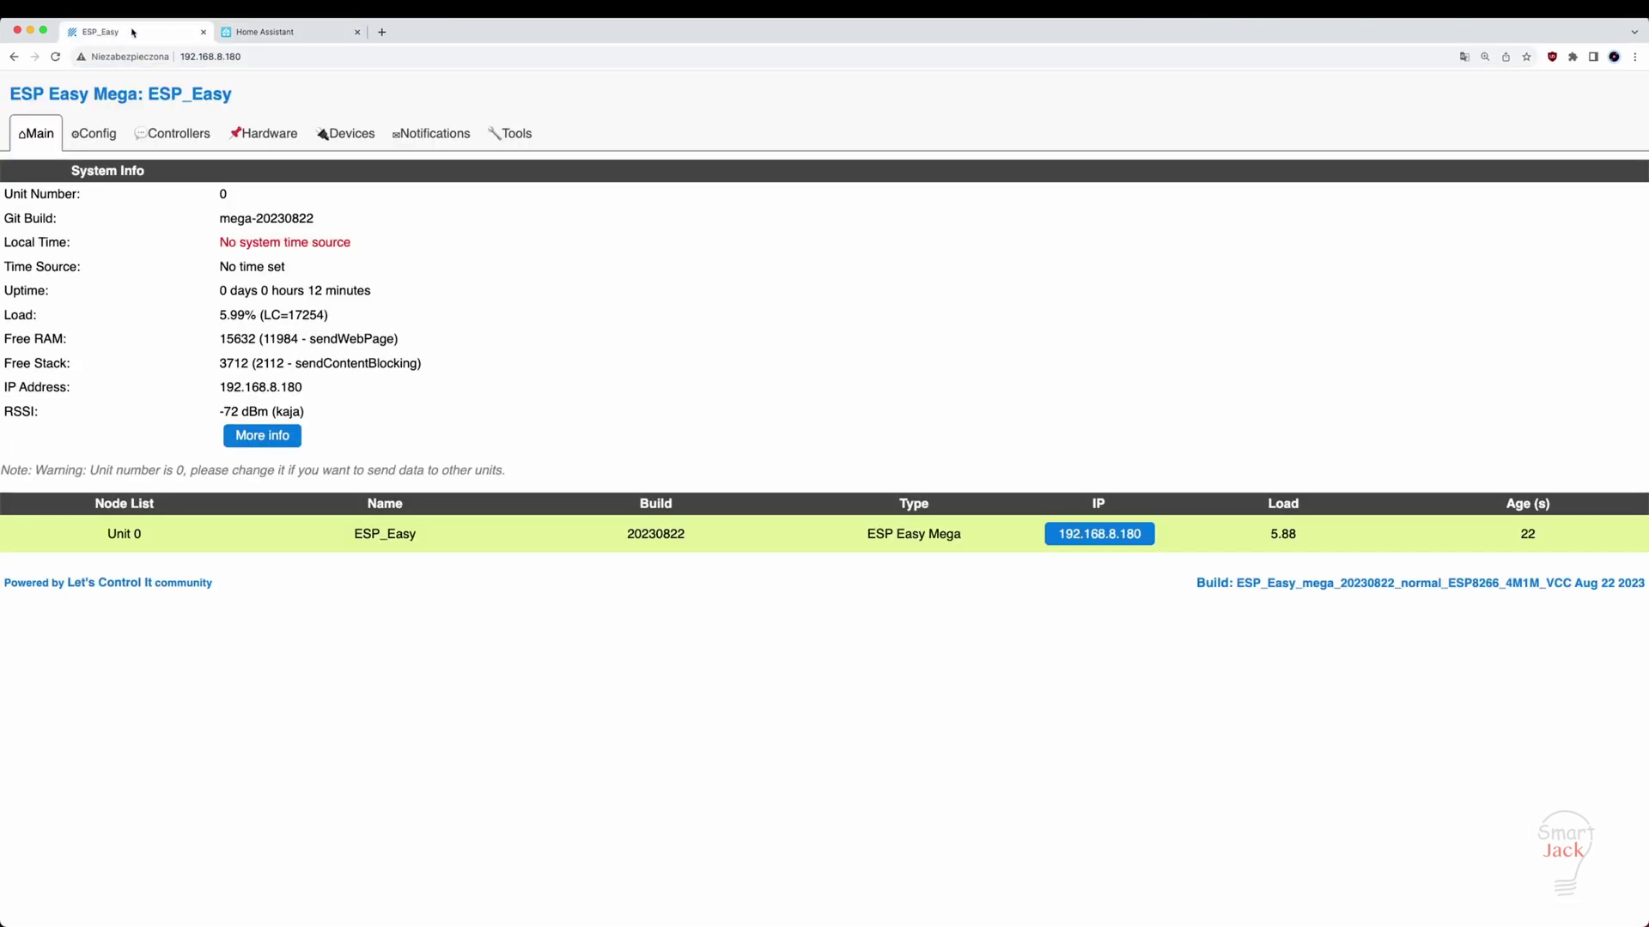
{"action": "left_click", "coordinate": [156, 135]}
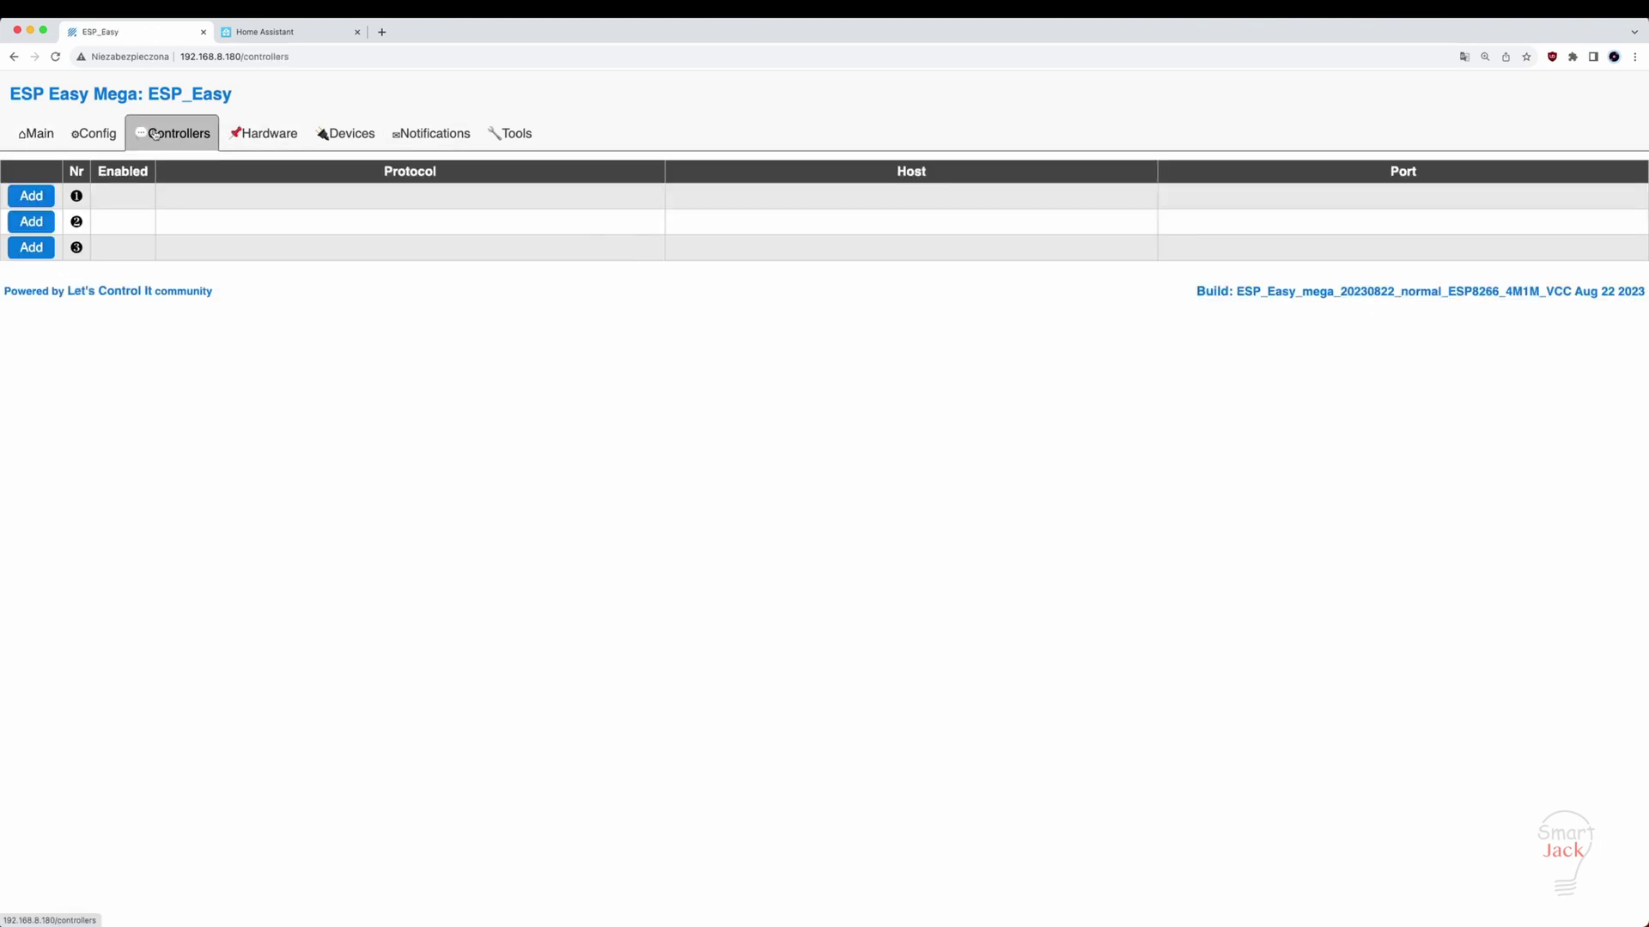
{"action": "left_click", "coordinate": [31, 196]}
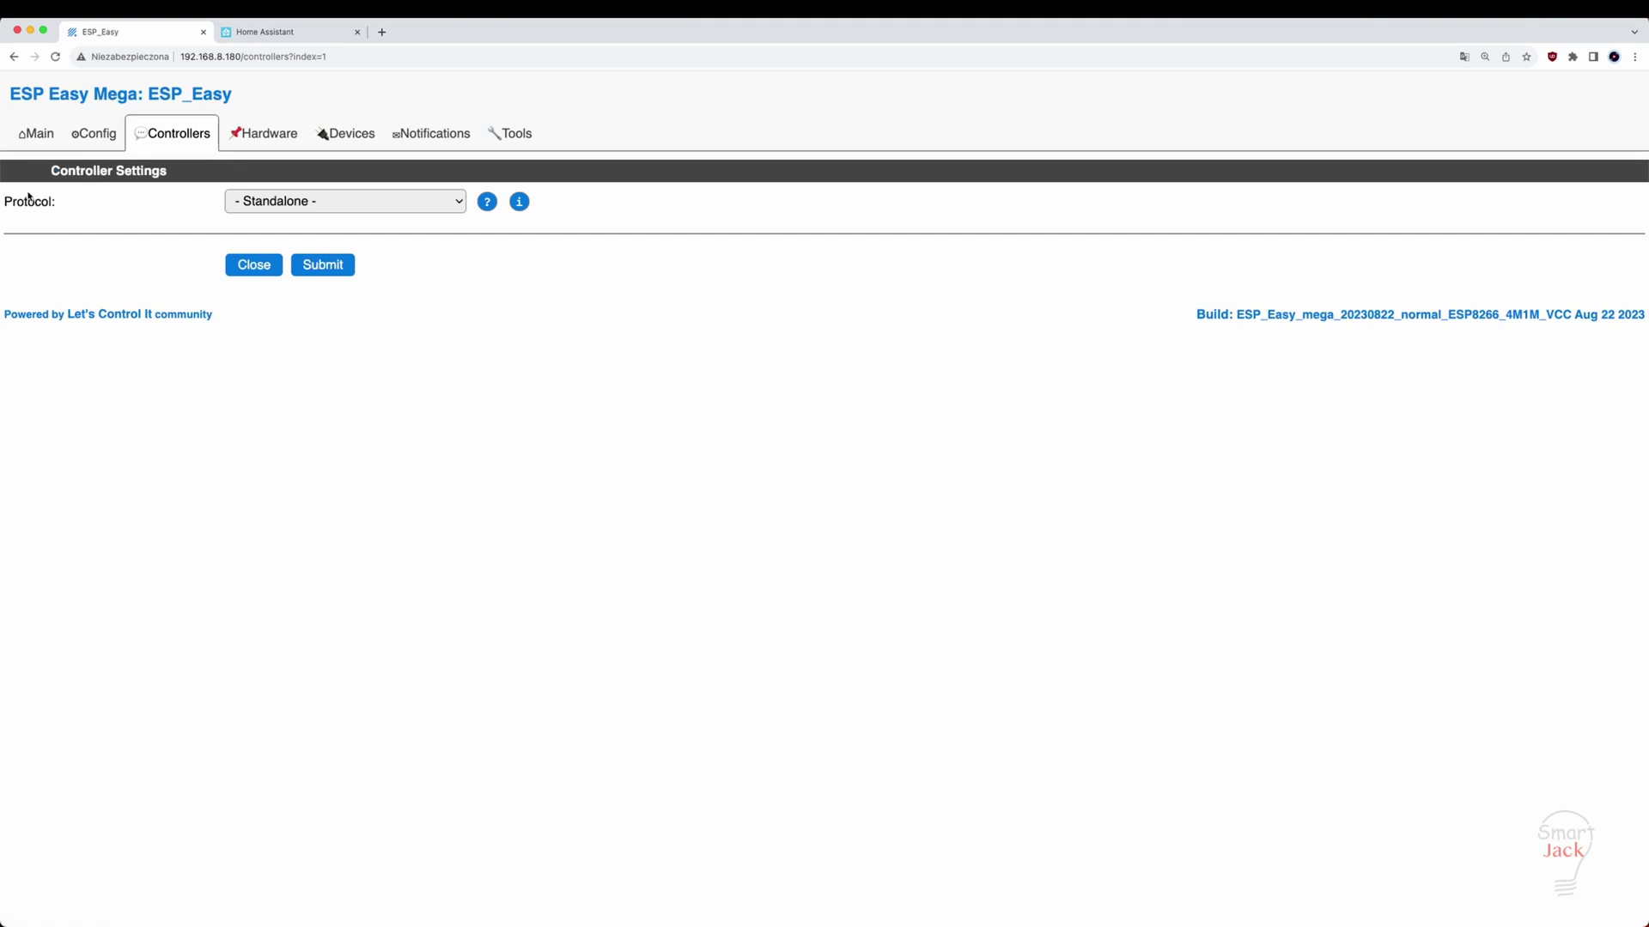
{"action": "left_click", "coordinate": [343, 206]}
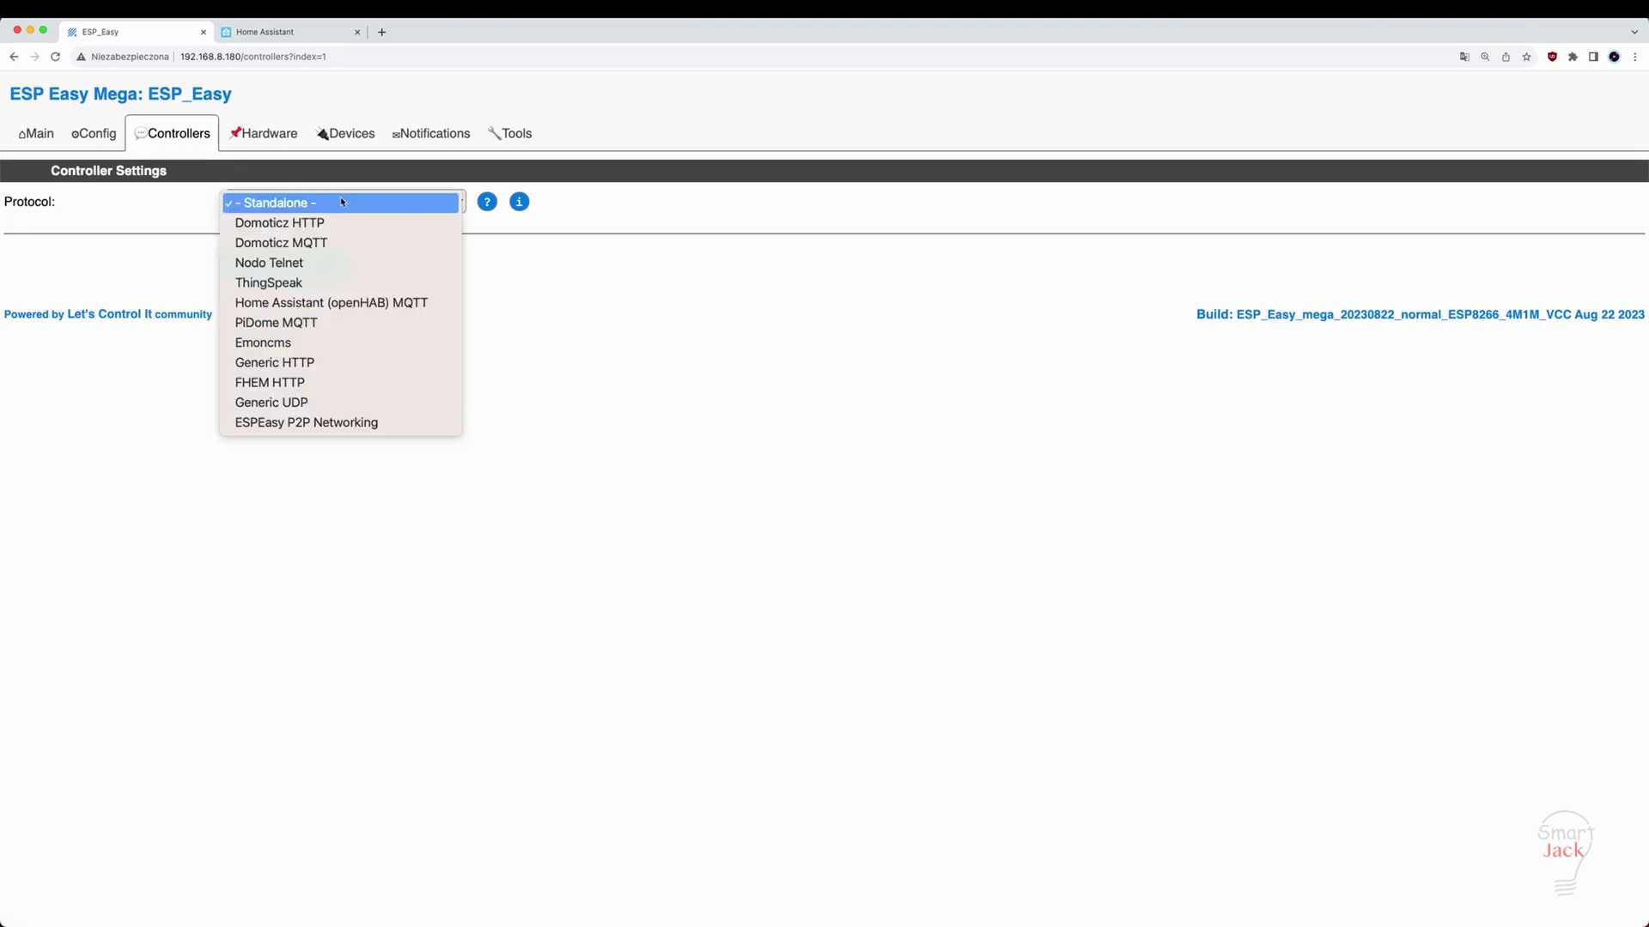
{"action": "left_click", "coordinate": [346, 302]}
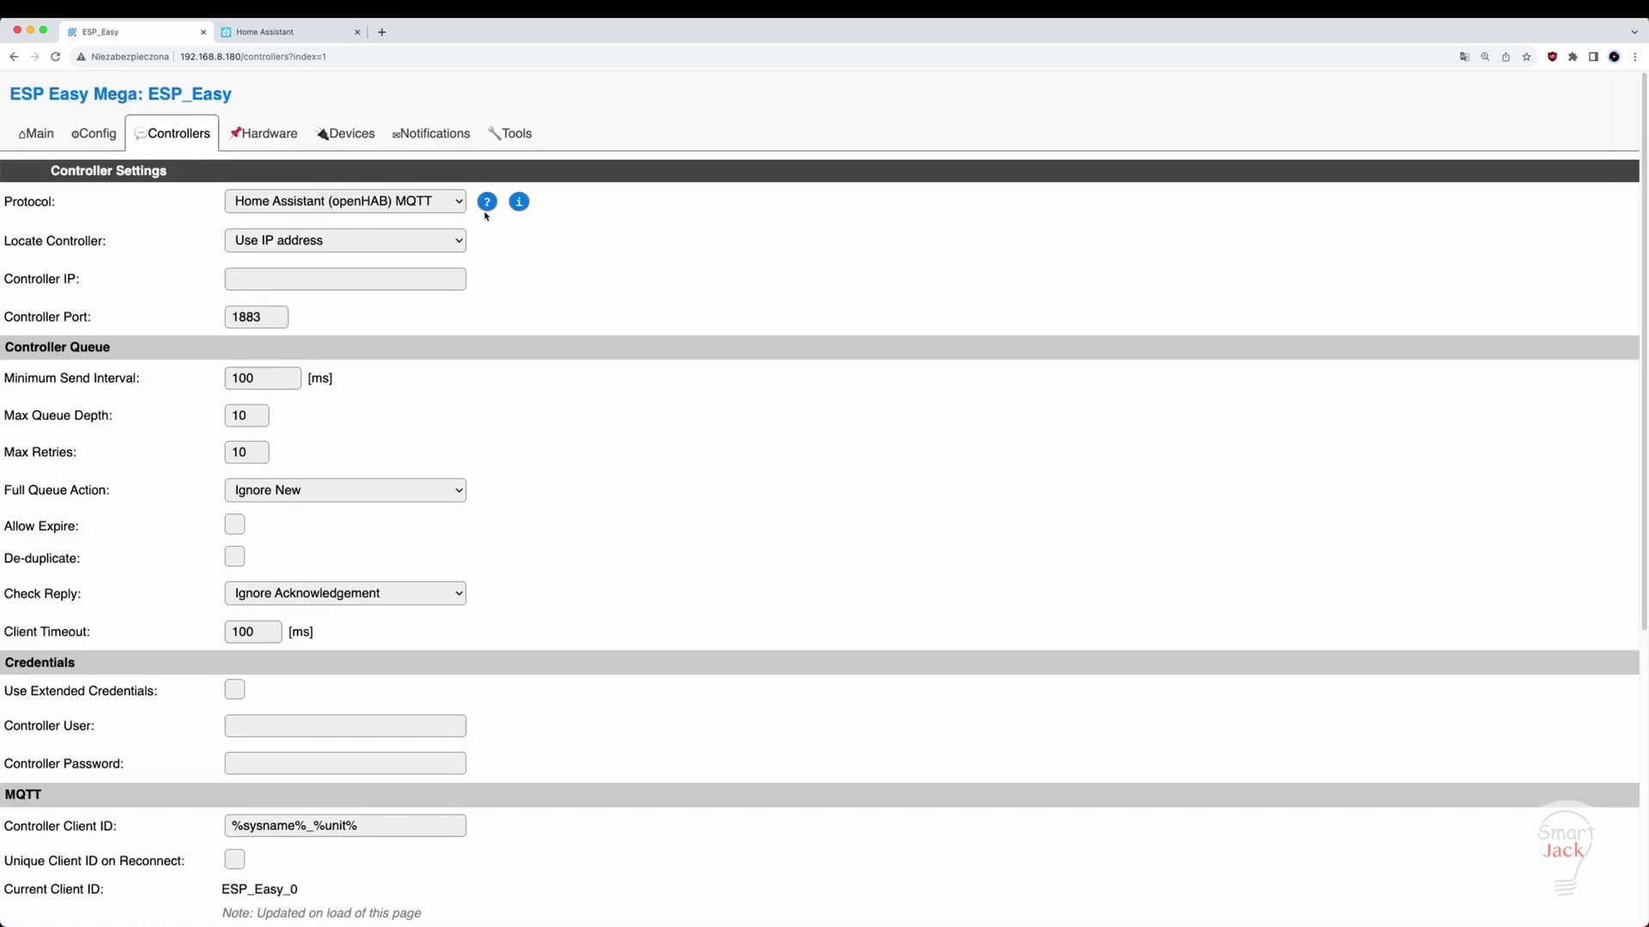
Step: Enter 192.168.8.192 as the Controller IP
{"action": "left_click", "coordinate": [258, 279]}
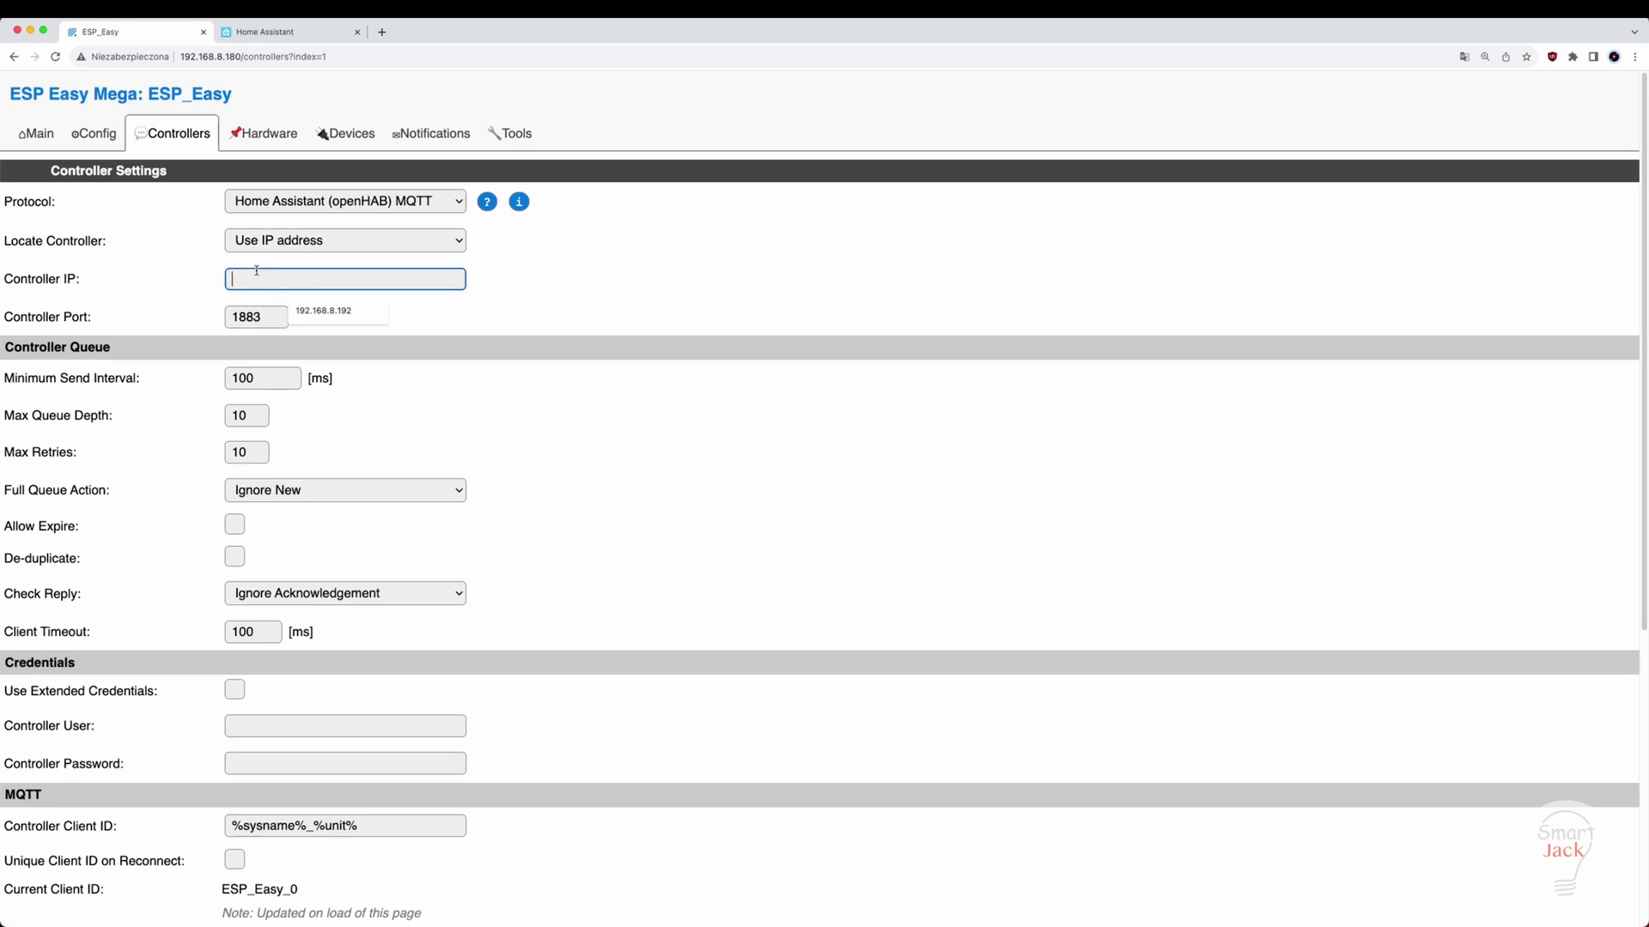
{"action": "left_click", "coordinate": [315, 312]}
{"action": "scroll", "coordinate": [340, 286], "scroll_direction": "down", "scroll_amount": 1}
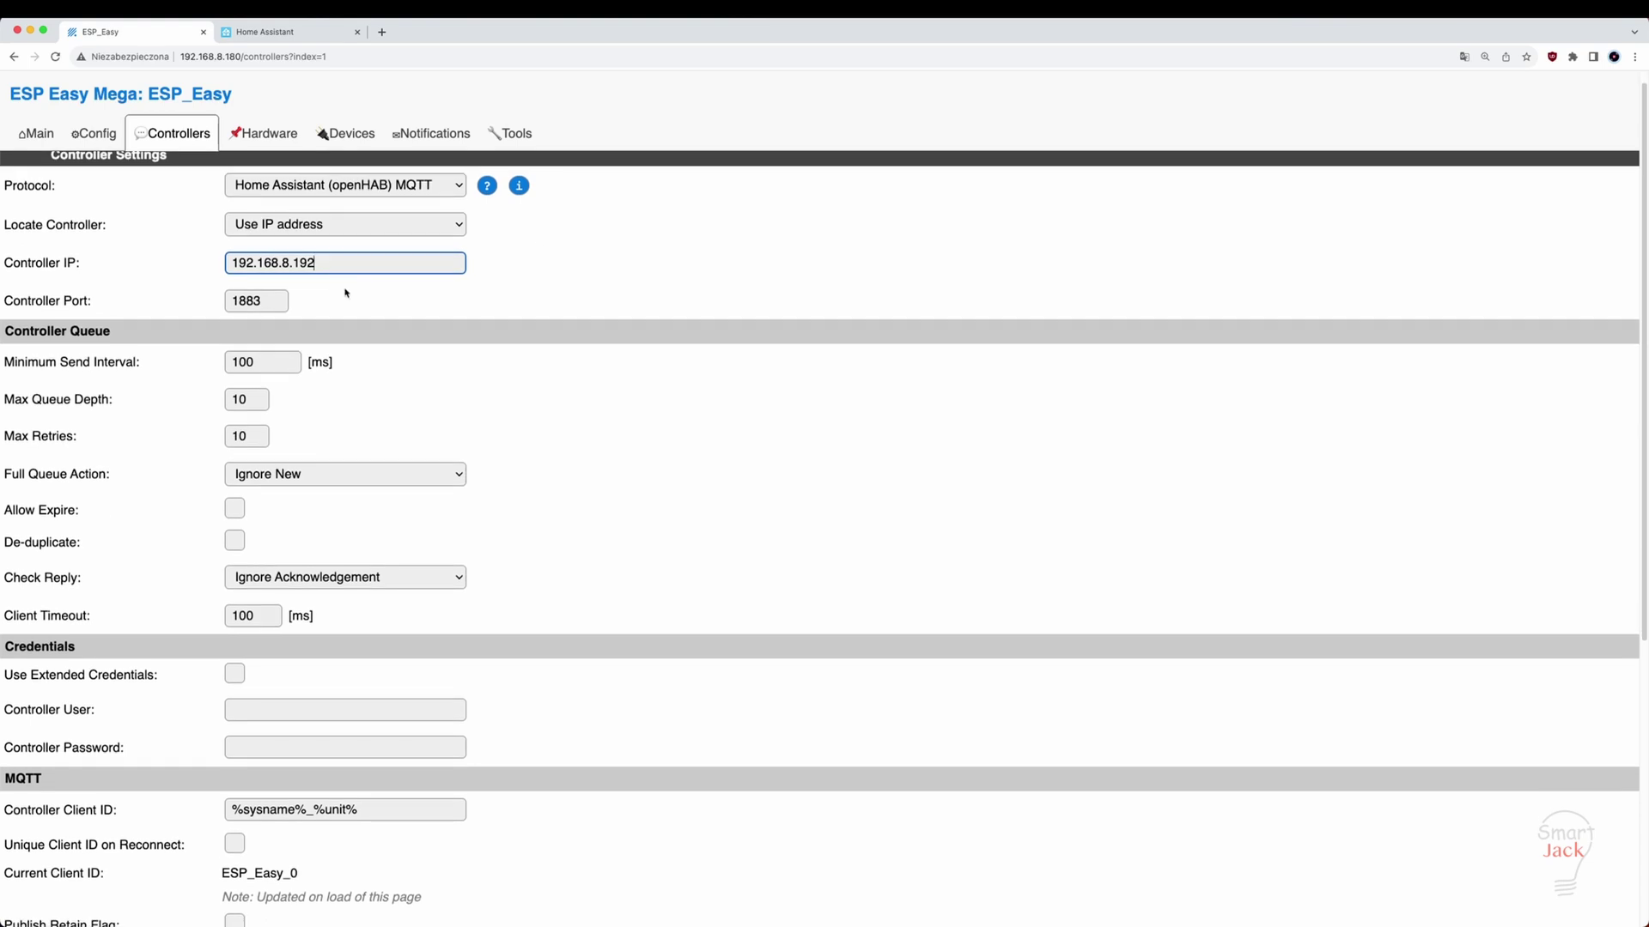
{"action": "scroll", "coordinate": [346, 292], "scroll_direction": "down", "scroll_amount": 5}
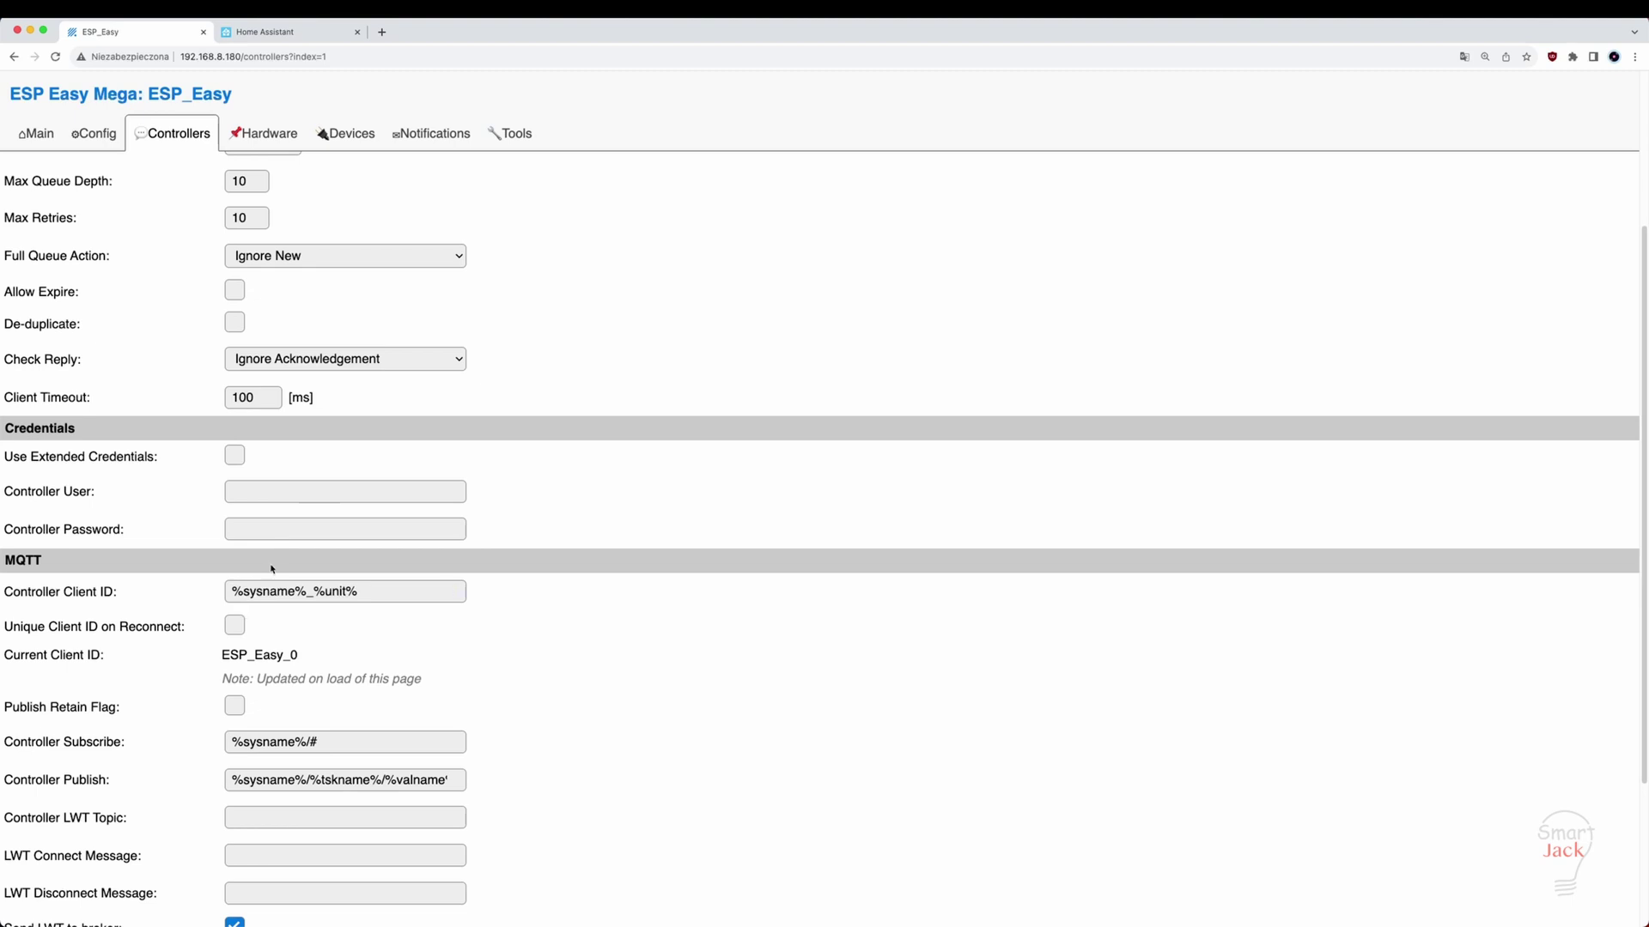
Step: Prefix the Controller Client ID and Controller Publish topic with home/ and enable the controller
{"action": "left_click", "coordinate": [242, 589]}
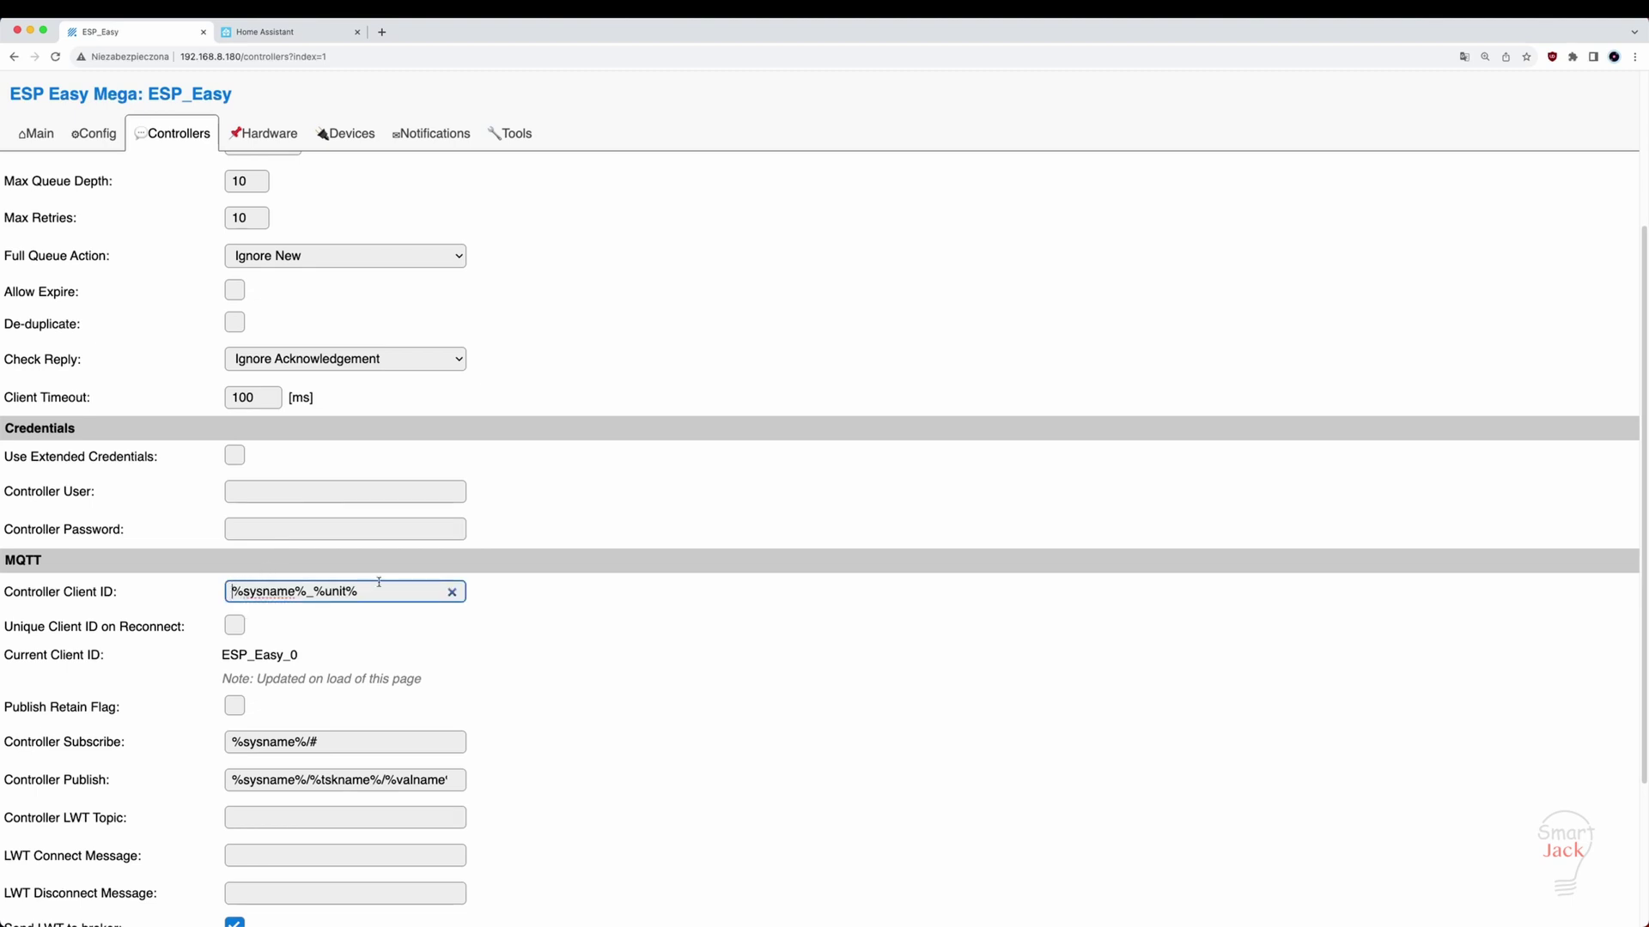
{"action": "type", "text": "home/"}
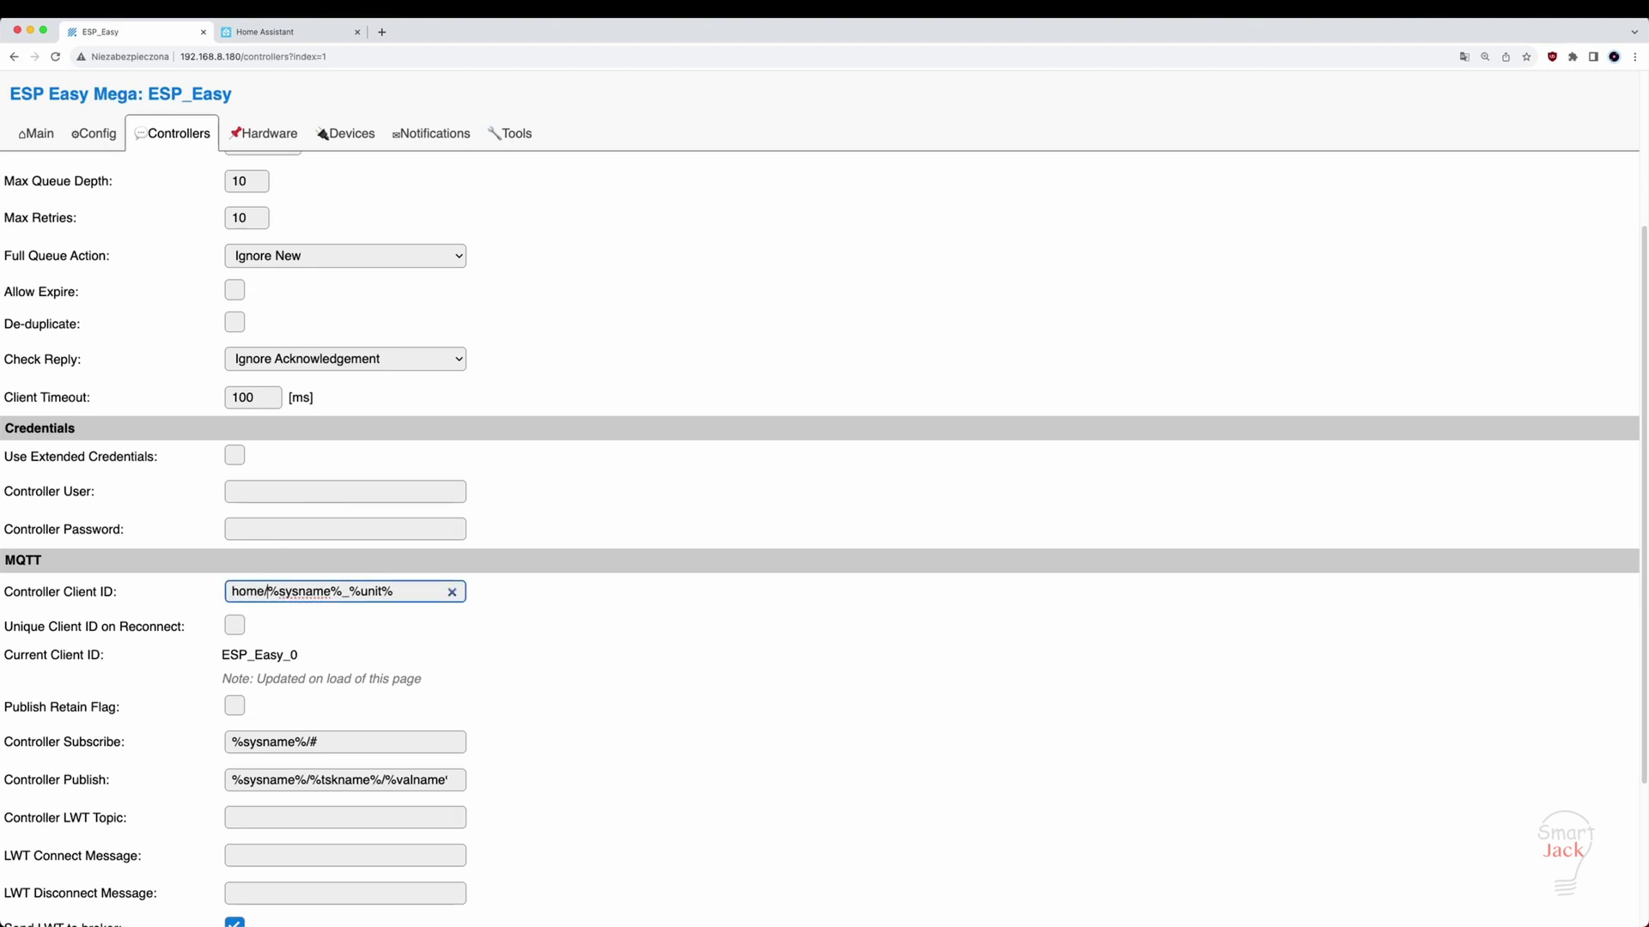
{"action": "scroll", "coordinate": [385, 582], "scroll_direction": "down", "scroll_amount": 1}
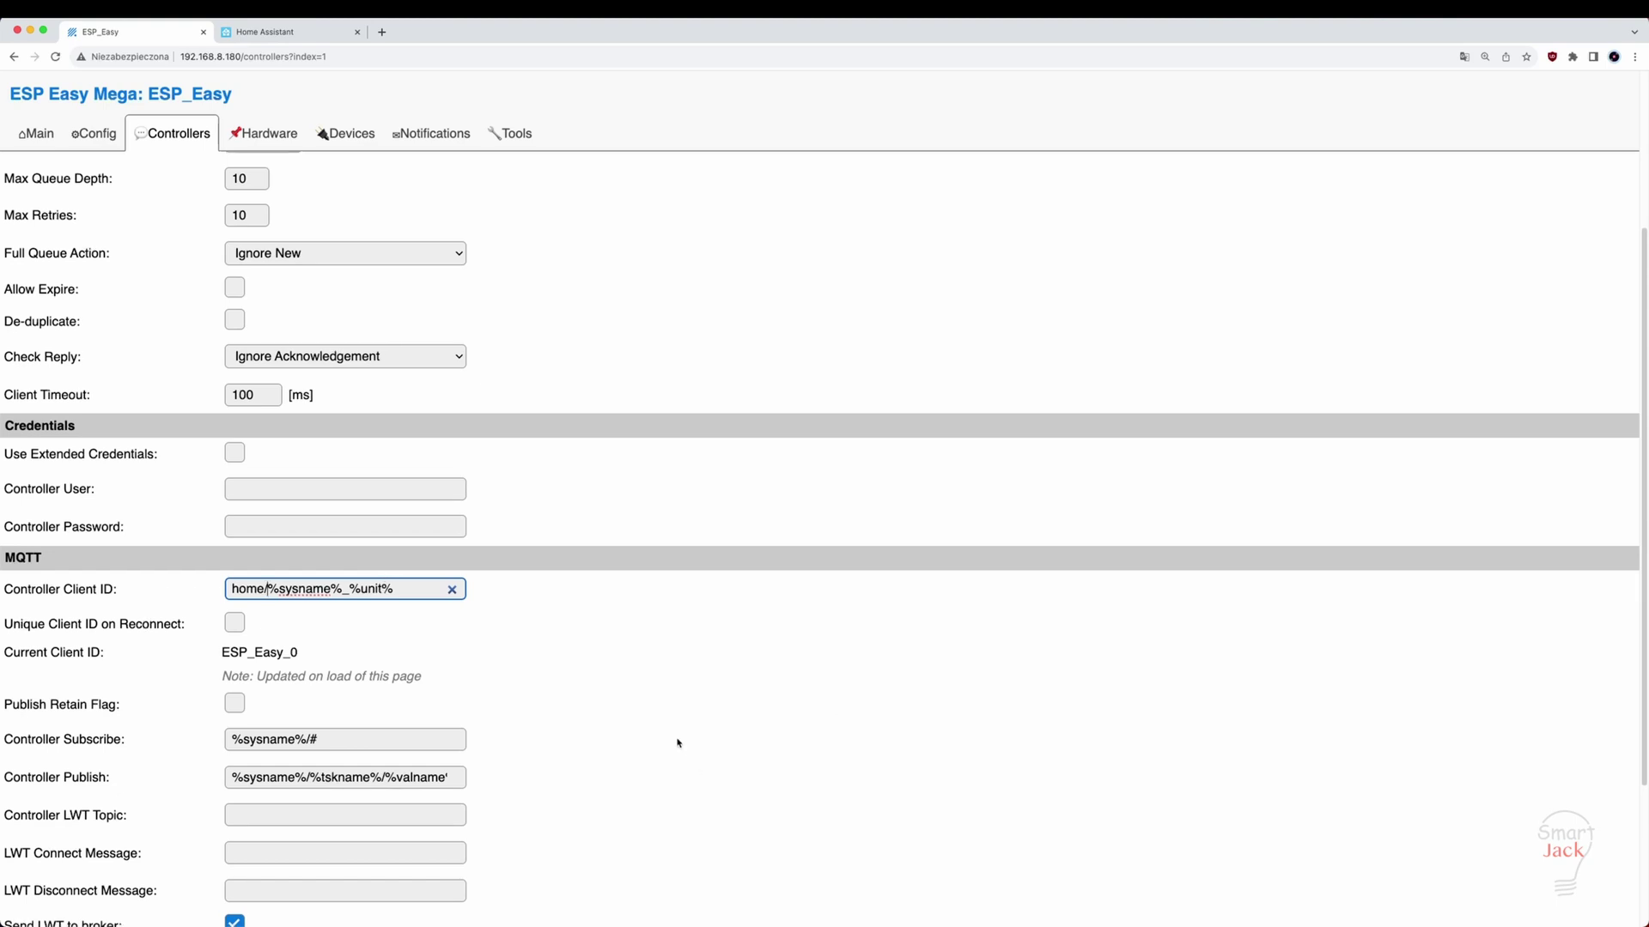
{"action": "scroll", "coordinate": [678, 743], "scroll_direction": "down", "scroll_amount": 2}
{"action": "left_click", "coordinate": [231, 753]}
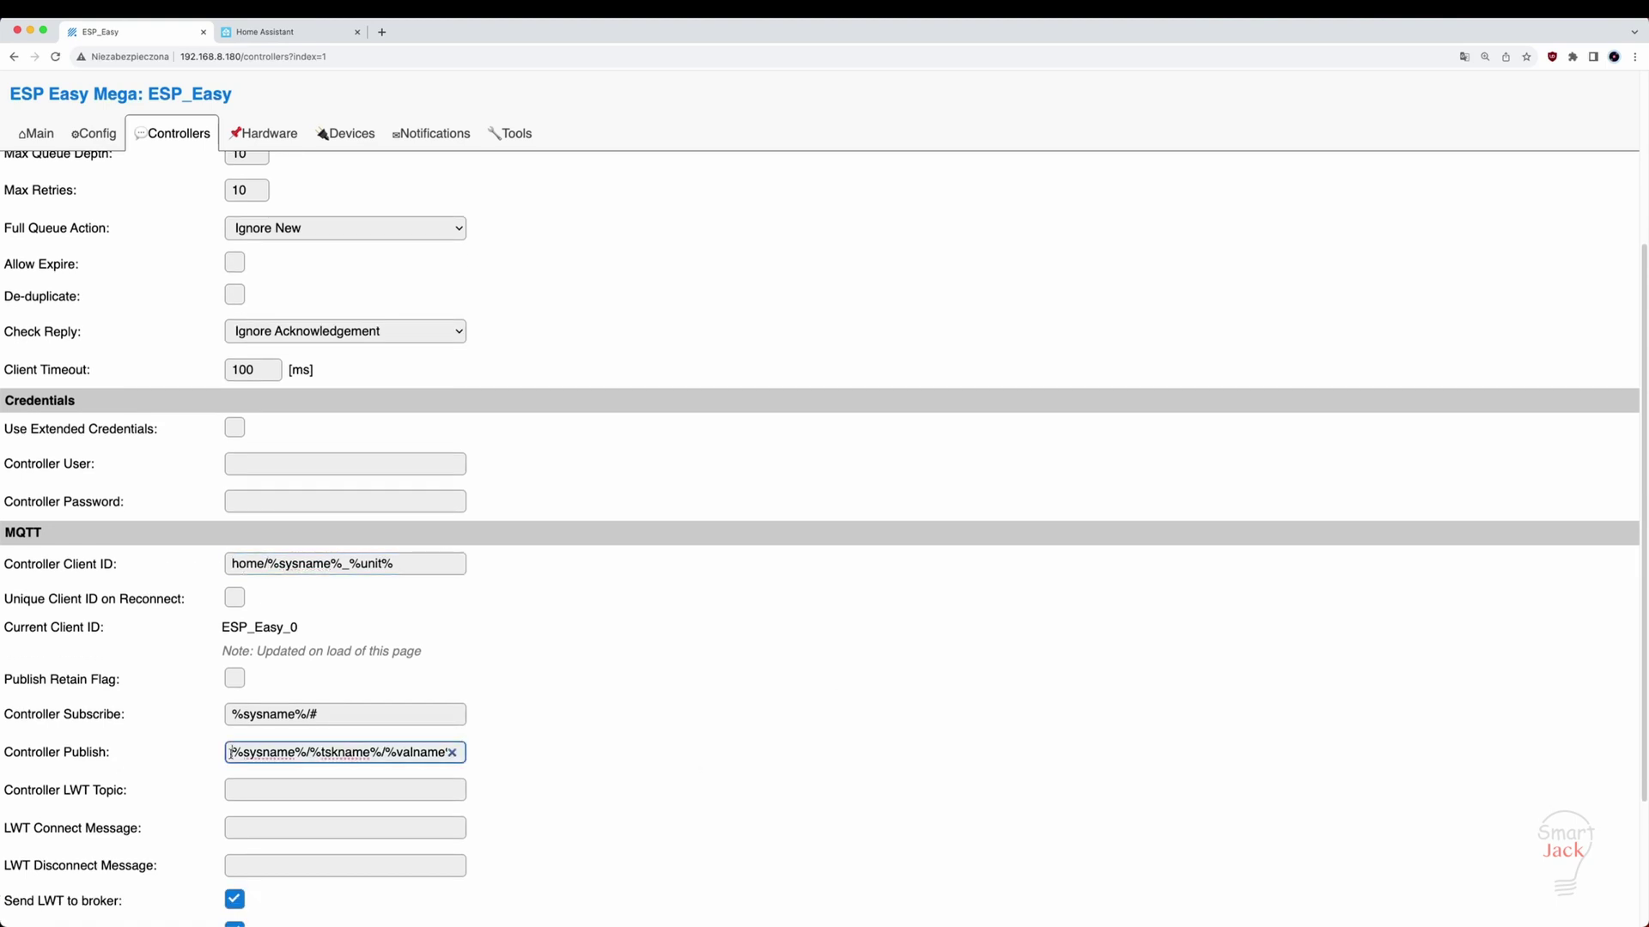
{"action": "type", "text": "home/"}
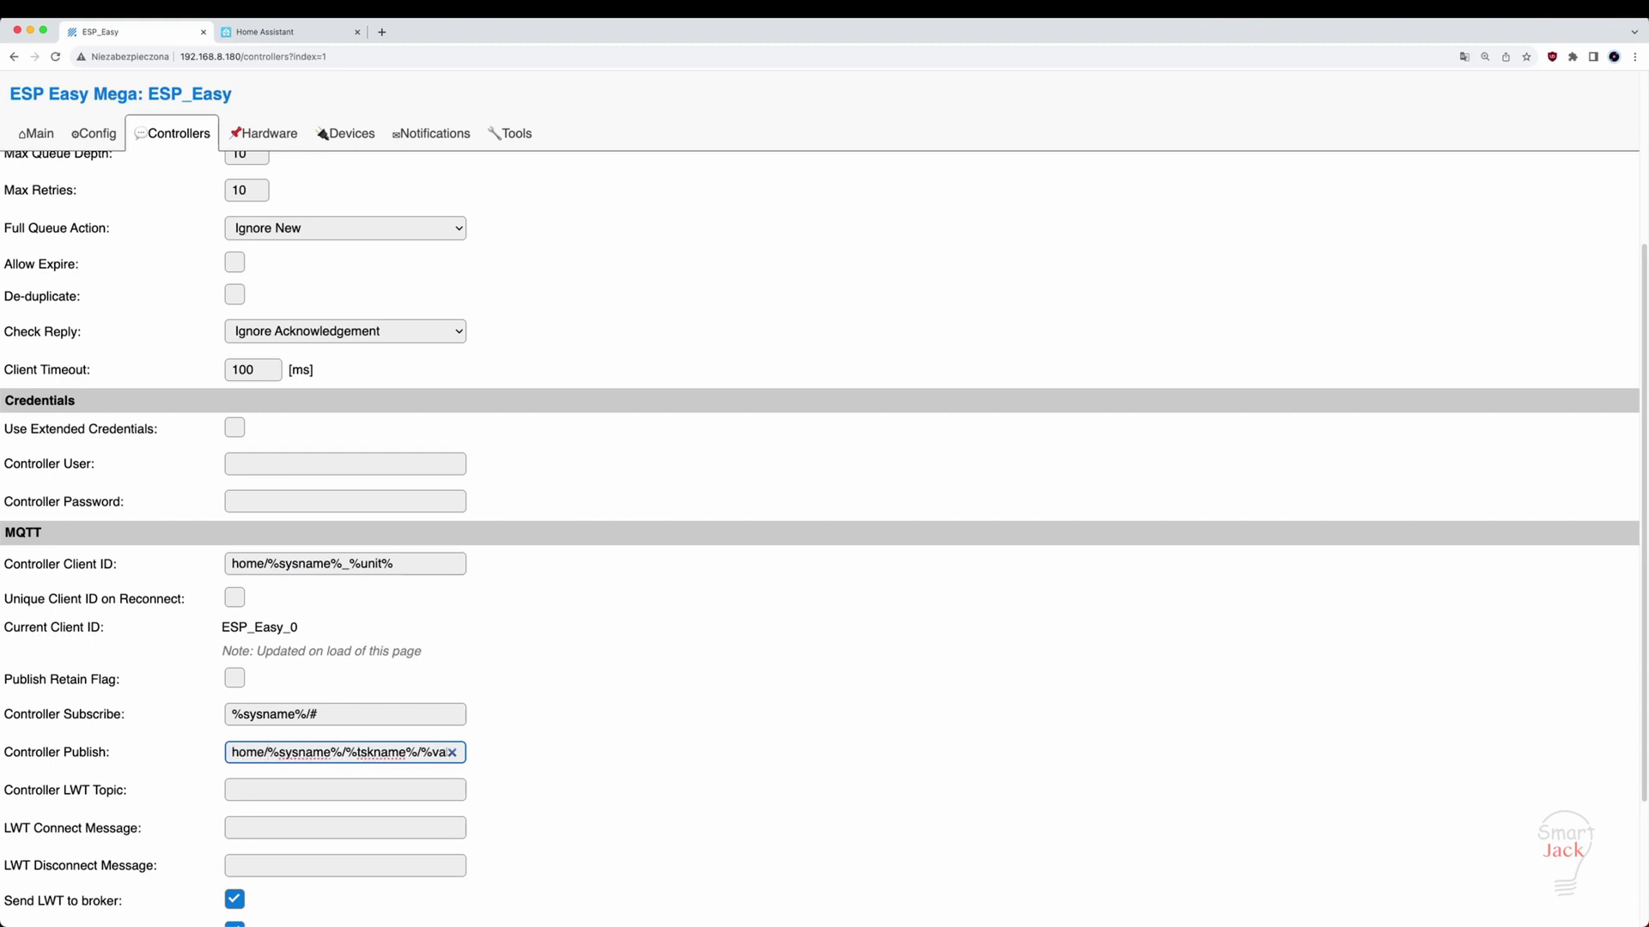
{"action": "scroll", "coordinate": [515, 780], "scroll_direction": "down", "scroll_amount": 3}
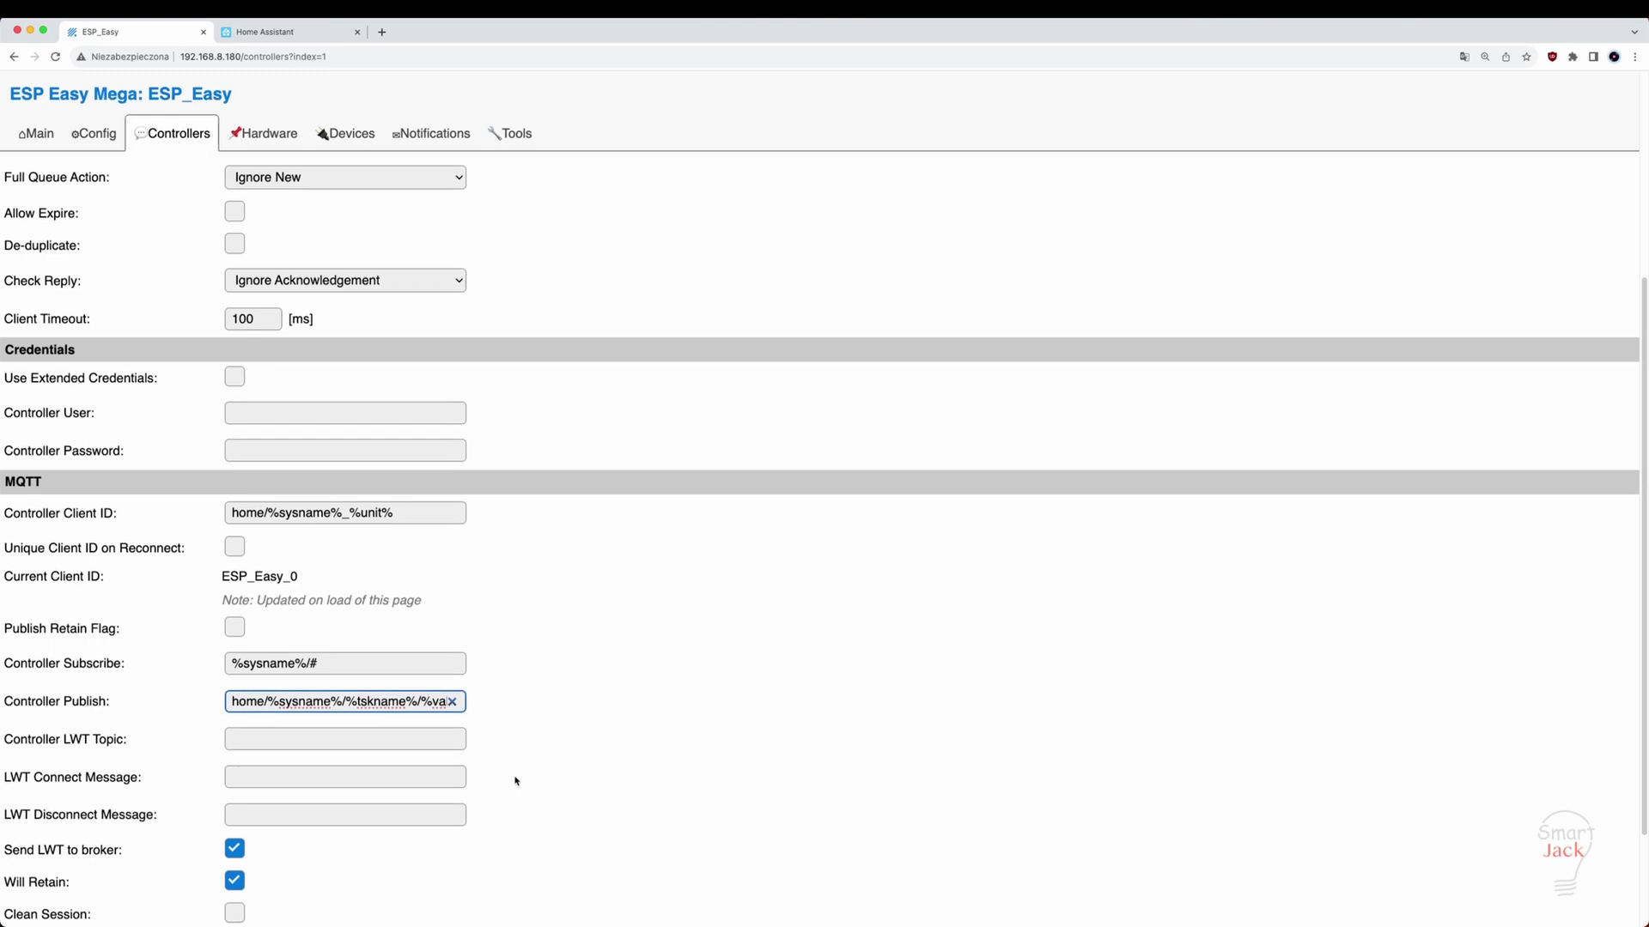
{"action": "scroll", "coordinate": [515, 780], "scroll_direction": "down", "scroll_amount": 2}
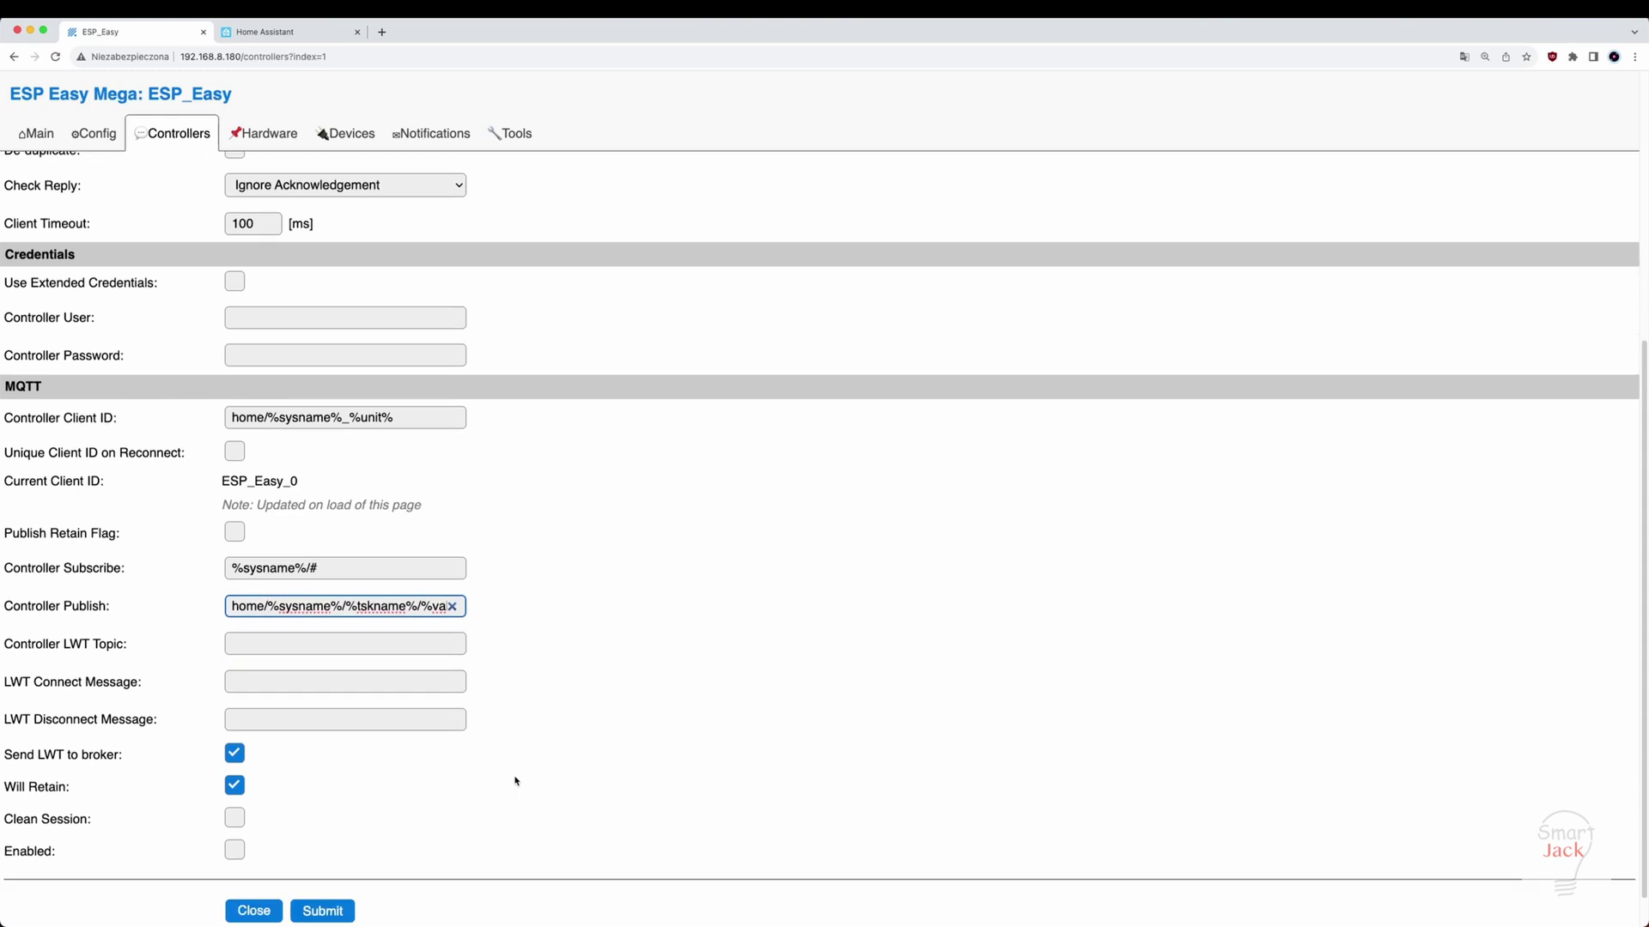
{"action": "left_click", "coordinate": [235, 851]}
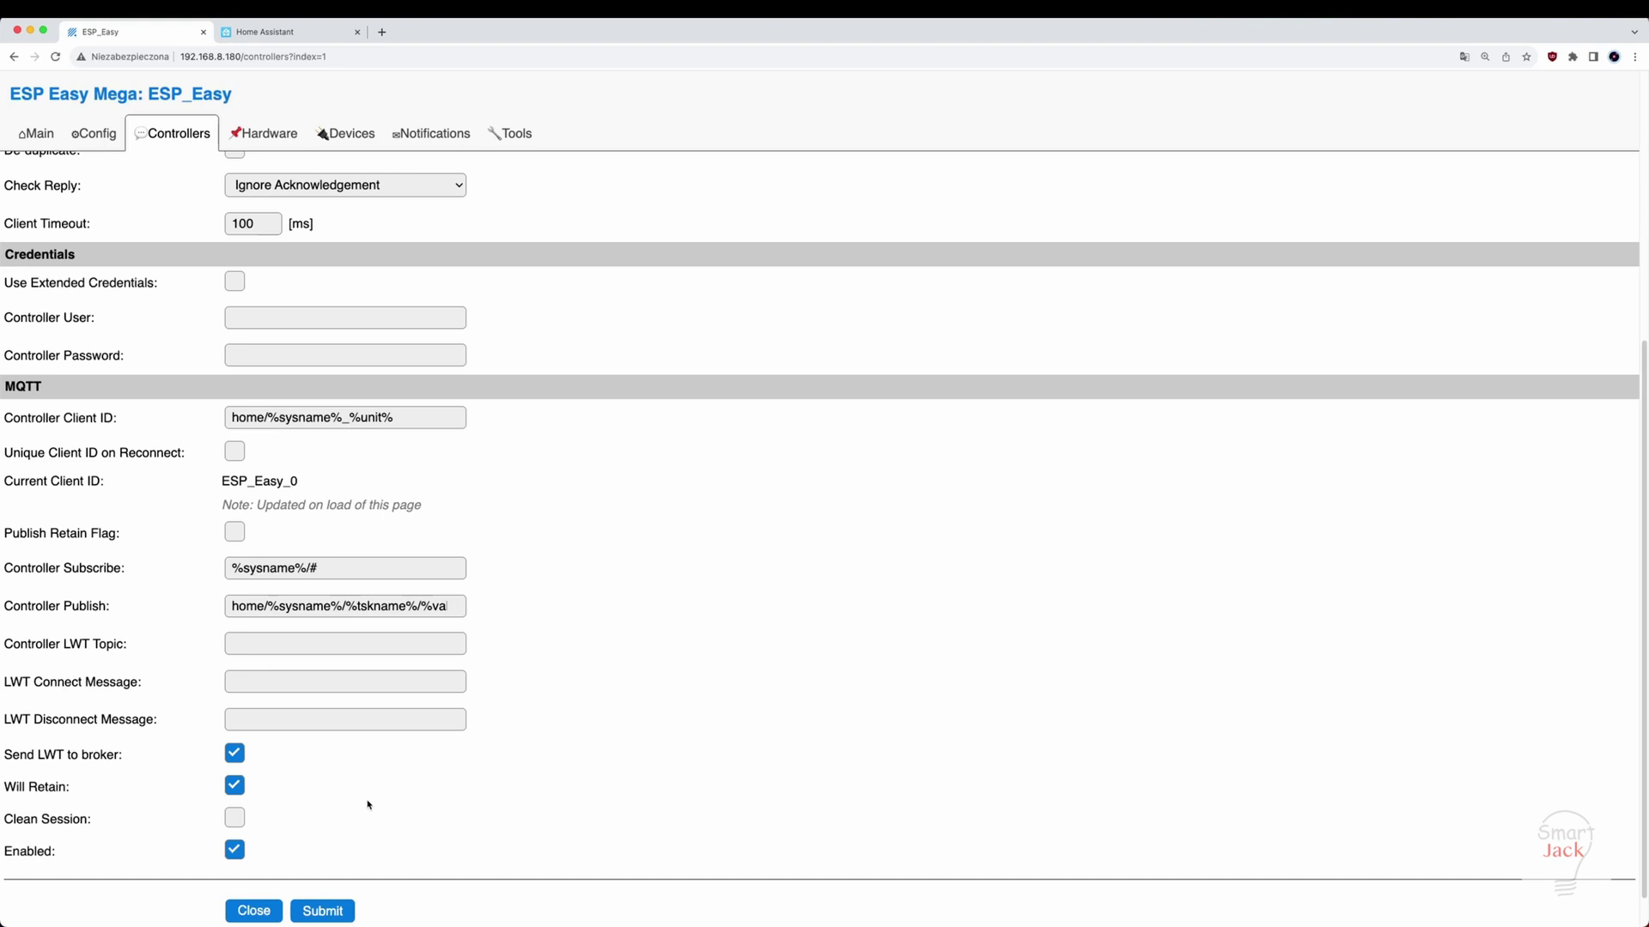
Step: Enter the broker username and password, then submit the controller settings
{"action": "left_click", "coordinate": [256, 317]}
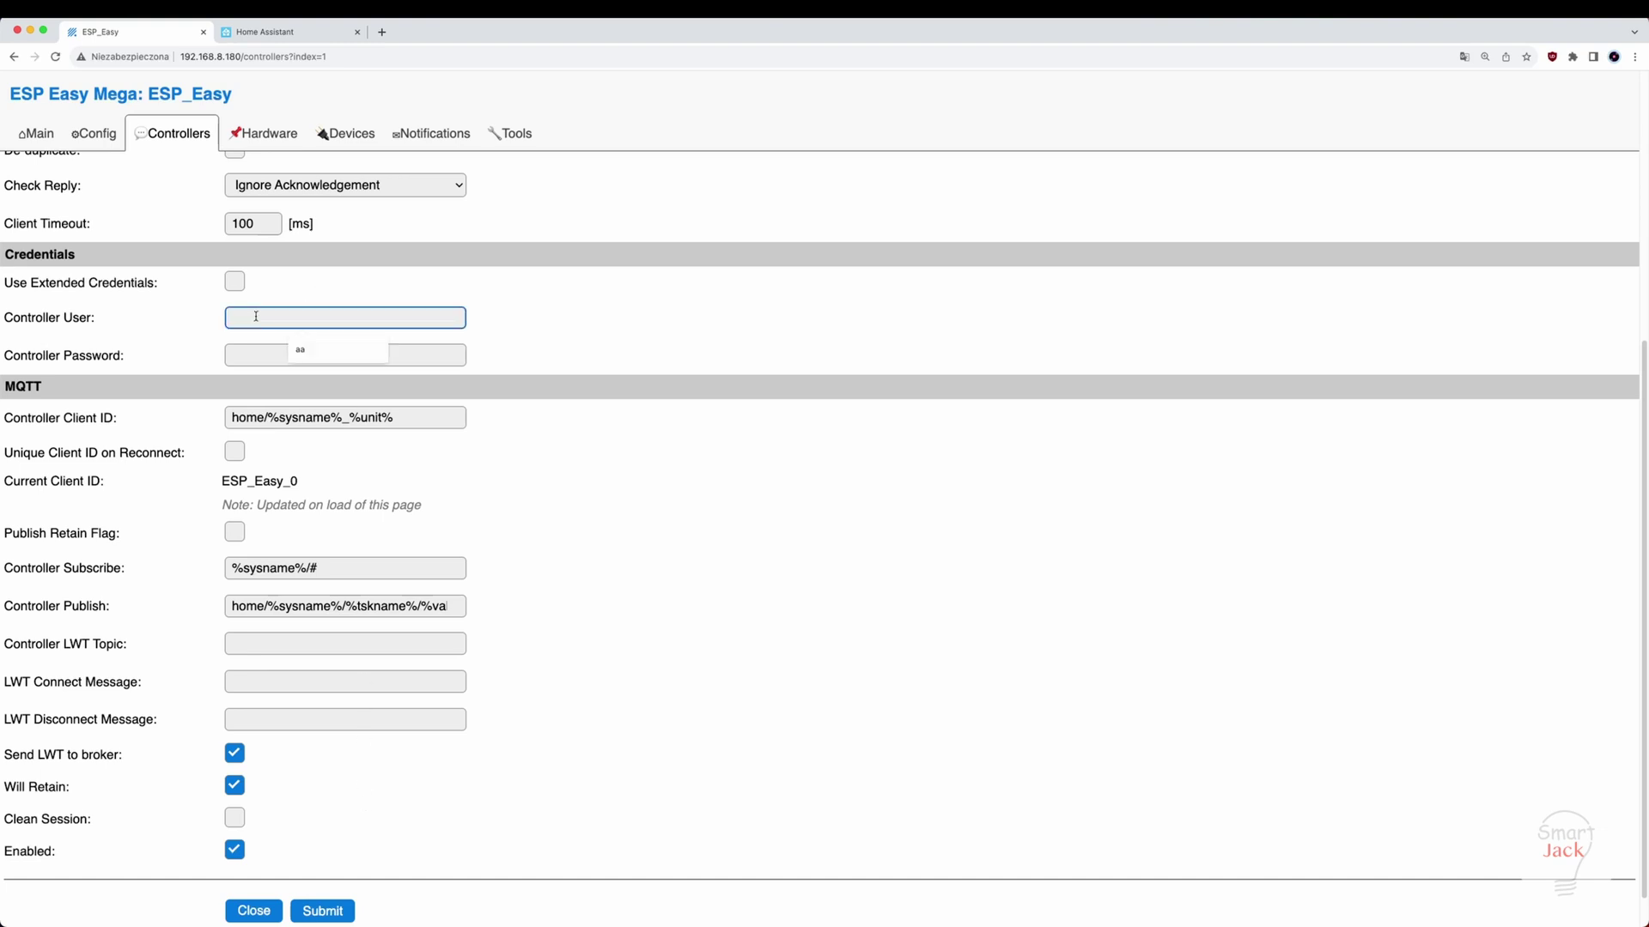
{"action": "type", "text": "aa"}
{"action": "key", "text": "Tab"}
{"action": "type", "text": "a"}
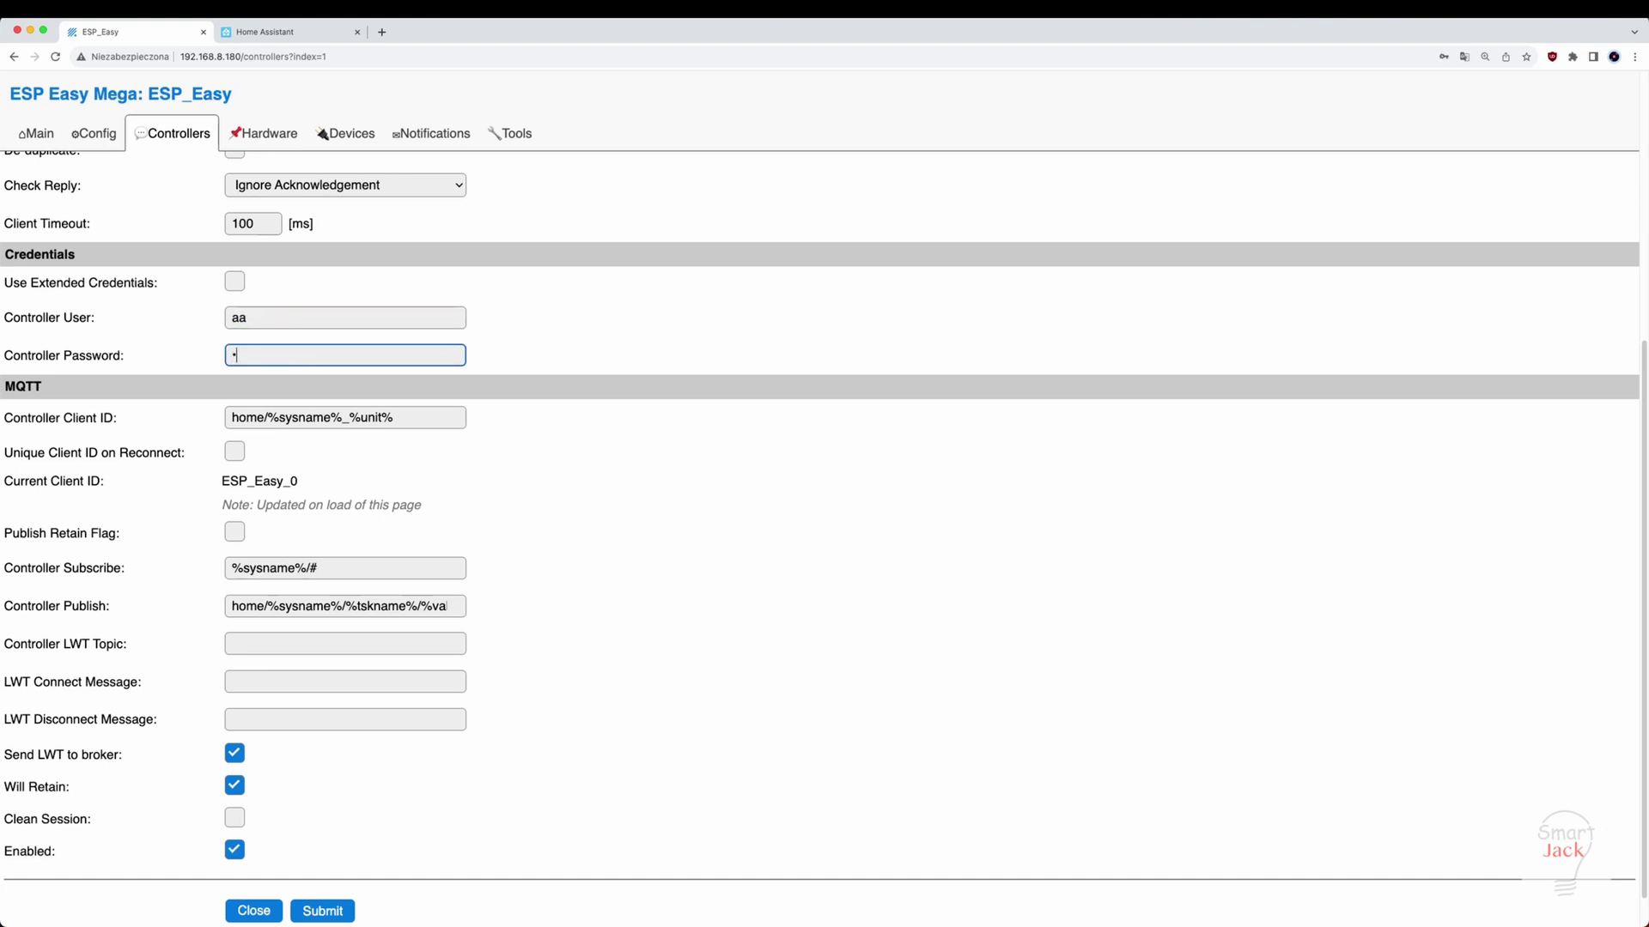
{"action": "type", "text": "a"}
{"action": "scroll", "coordinate": [545, 357], "scroll_direction": "up", "scroll_amount": 2}
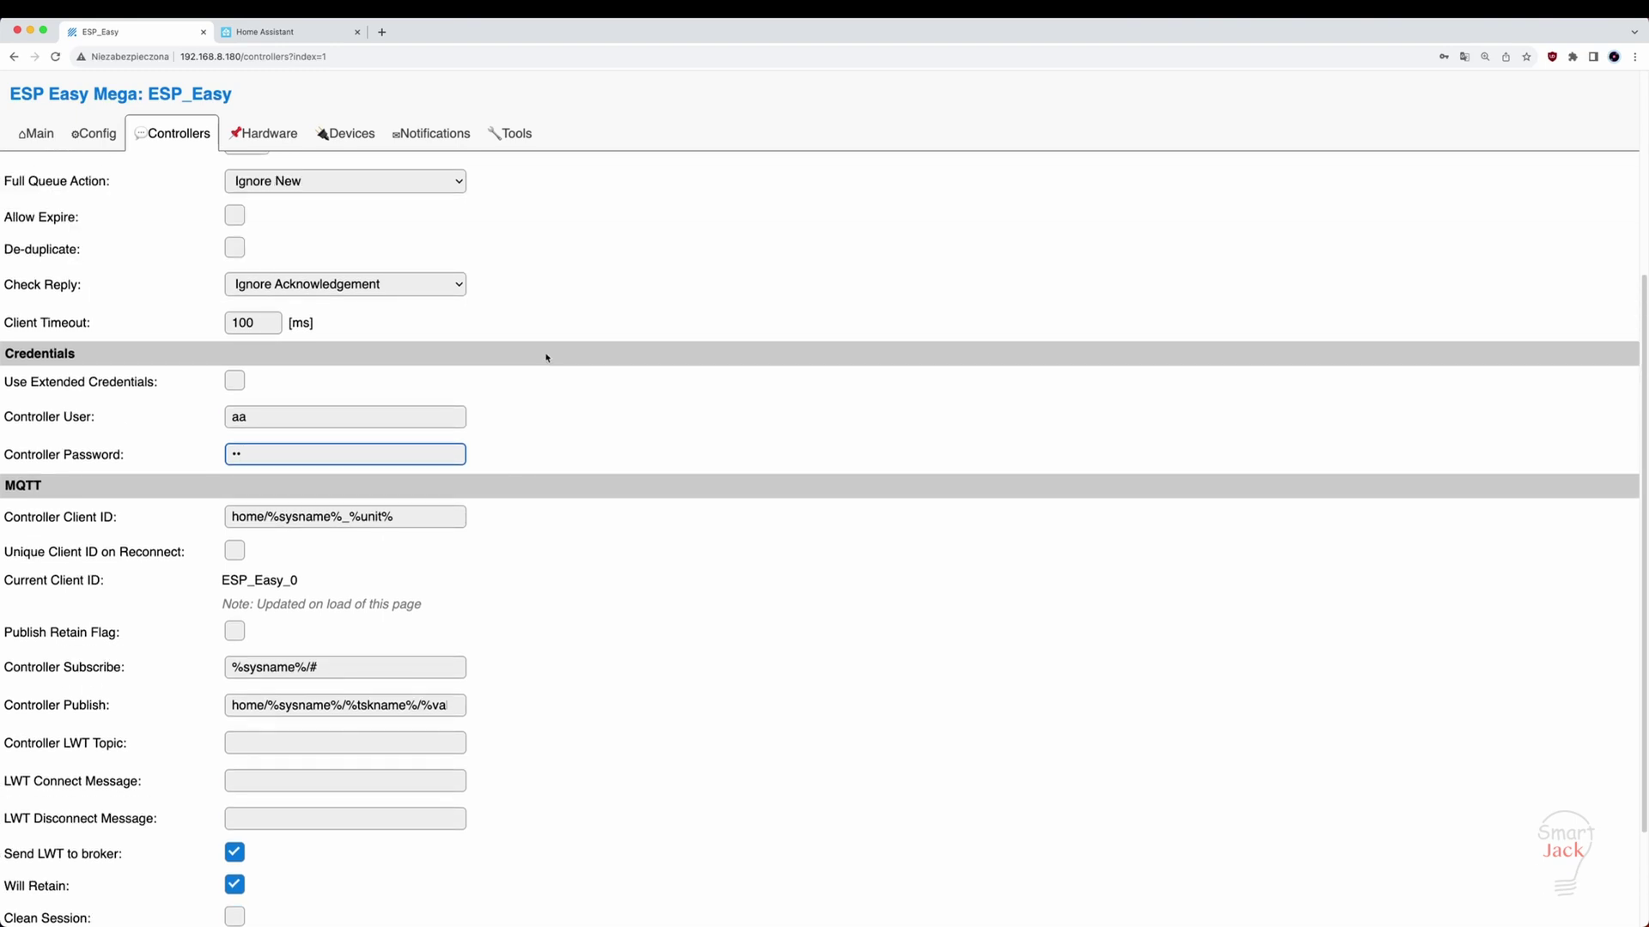
{"action": "scroll", "coordinate": [546, 357], "scroll_direction": "up", "scroll_amount": 3}
{"action": "scroll", "coordinate": [546, 358], "scroll_direction": "up", "scroll_amount": 4}
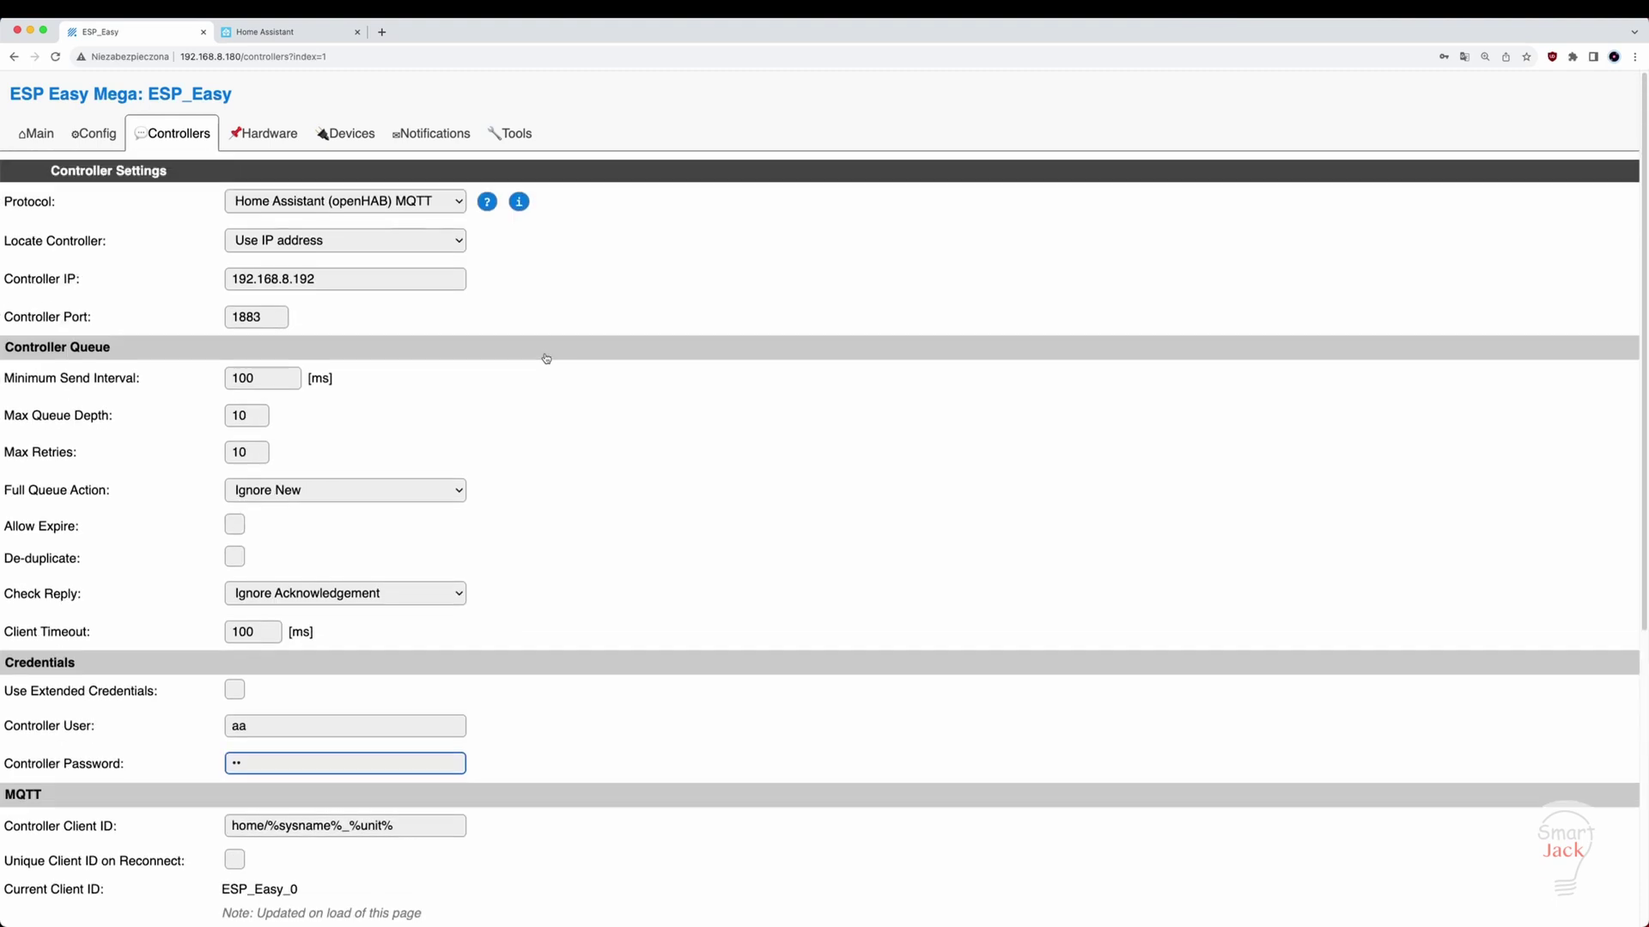
{"action": "scroll", "coordinate": [545, 357], "scroll_direction": "down", "scroll_amount": 8}
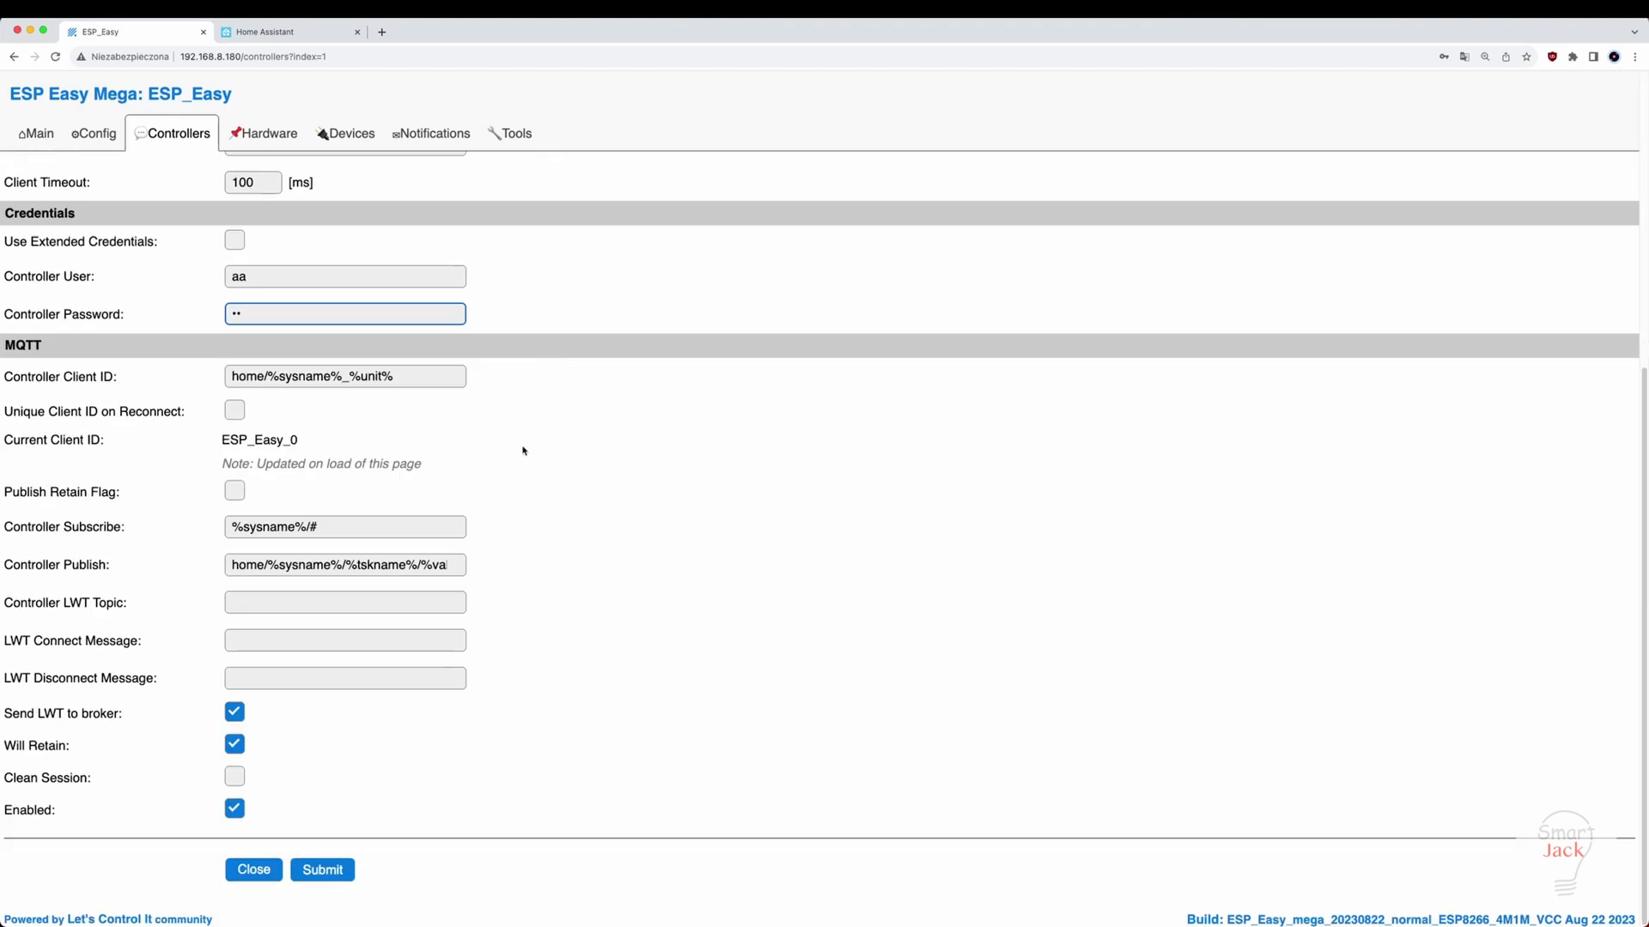
{"action": "left_click", "coordinate": [337, 871]}
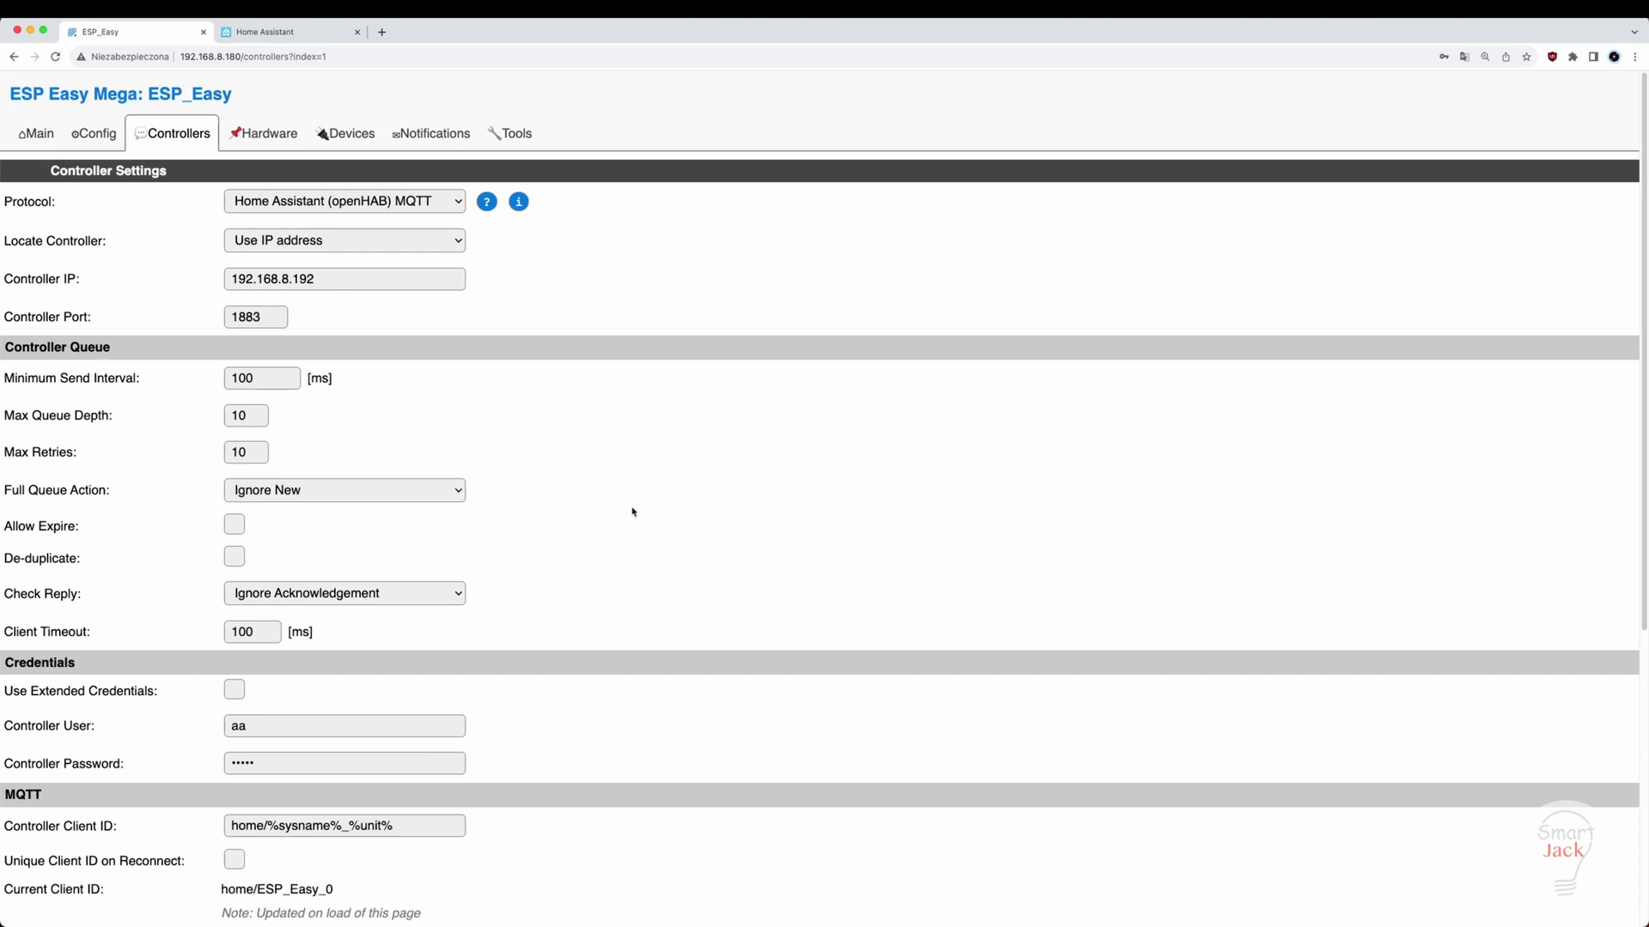
Step: Create an enabled 1-Wire Temperature task named temp on GPIO-2 (D4), sending to the controller every 5 s
{"action": "left_click", "coordinate": [352, 138]}
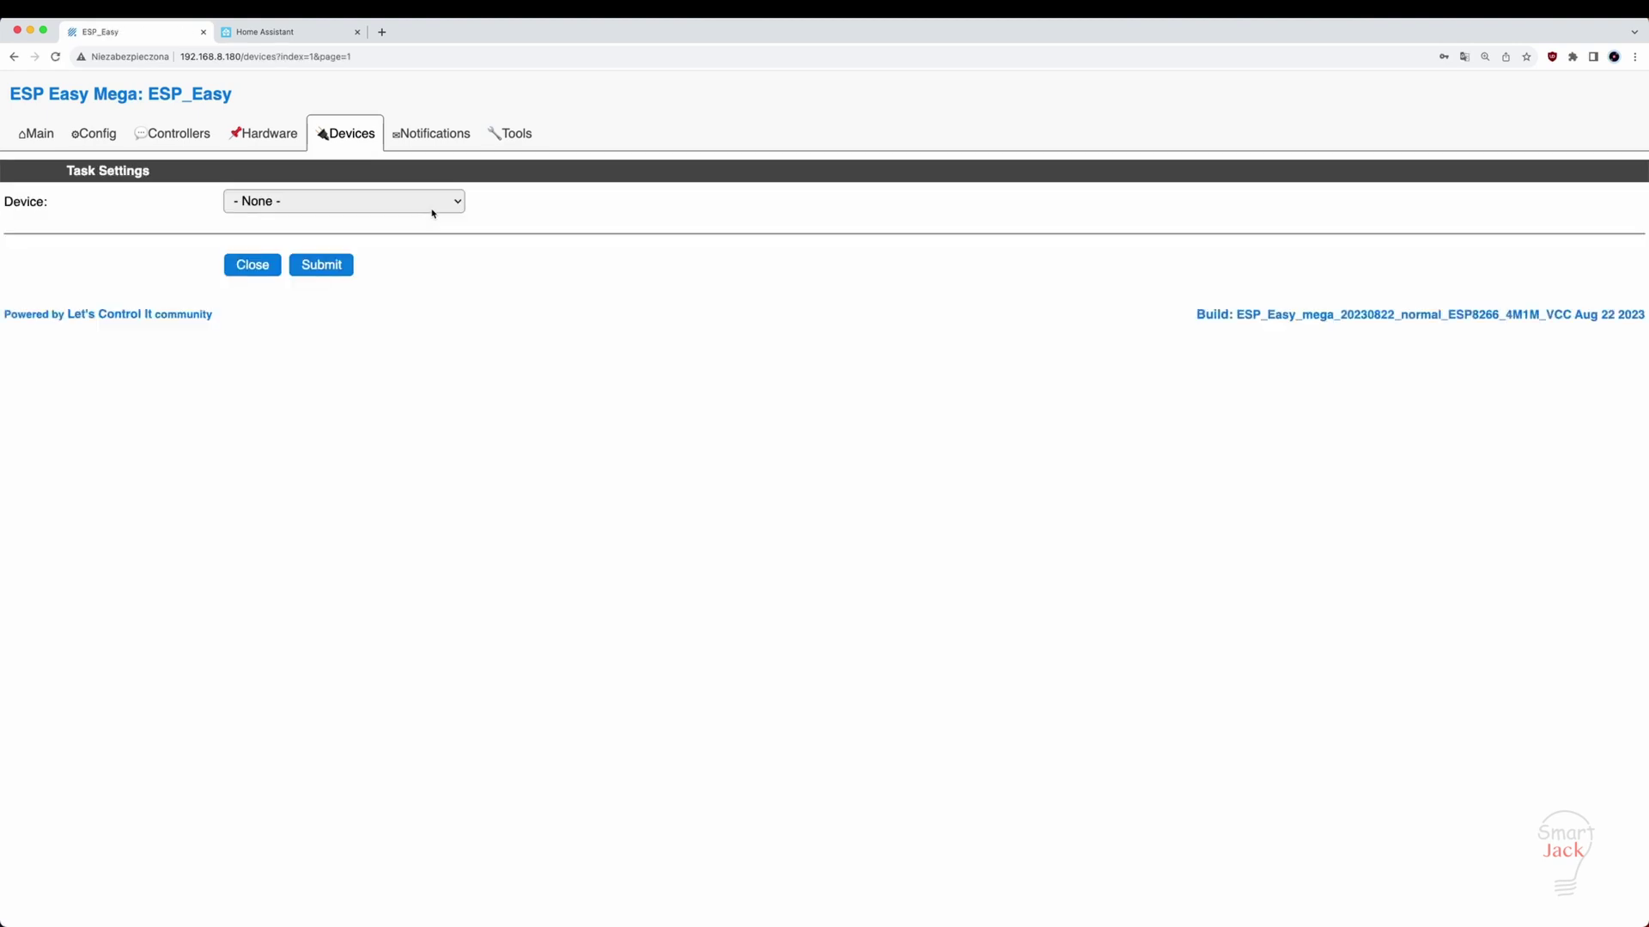
{"action": "left_click", "coordinate": [432, 213]}
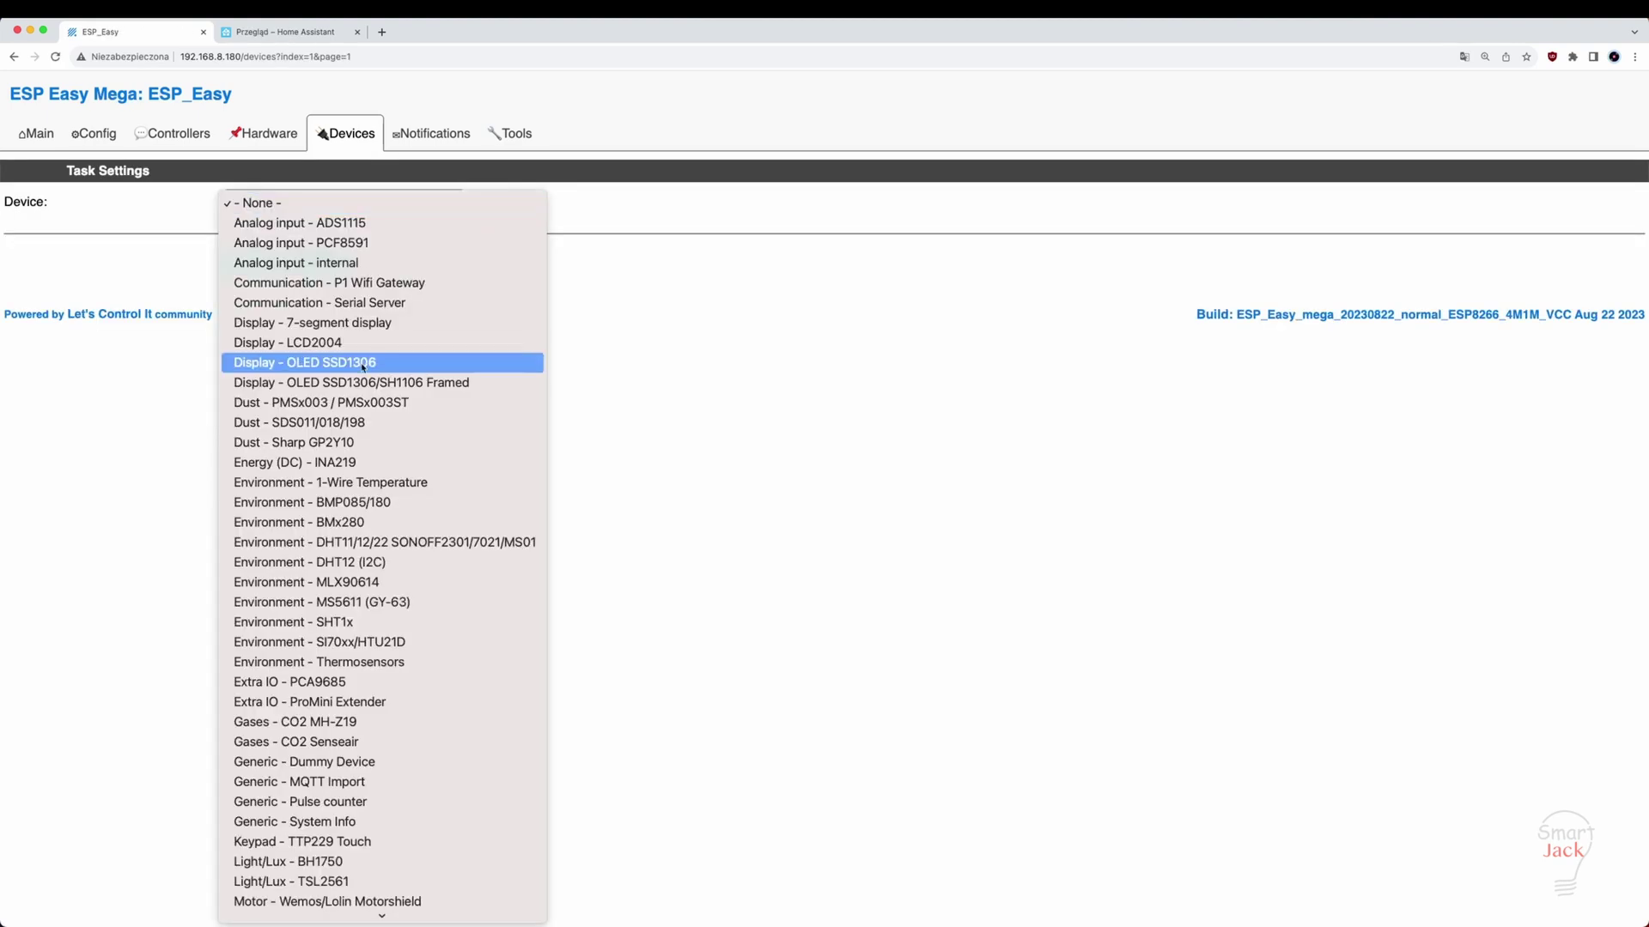
{"action": "left_click", "coordinate": [353, 482]}
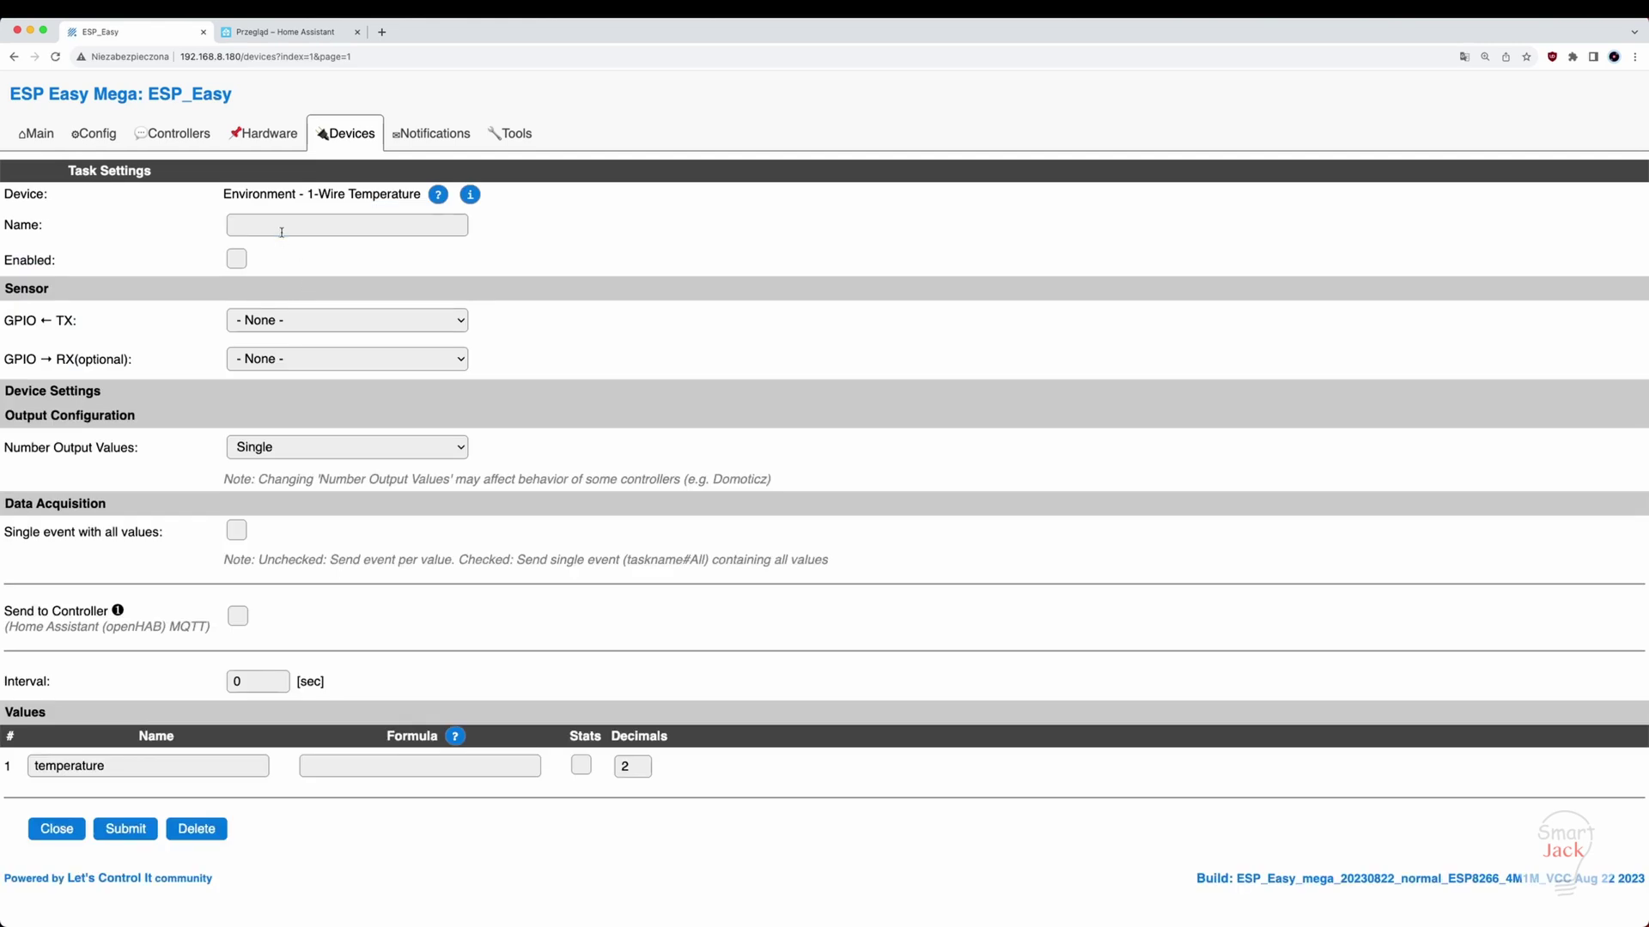
{"action": "left_click", "coordinate": [281, 232]}
{"action": "type", "text": "temp"}
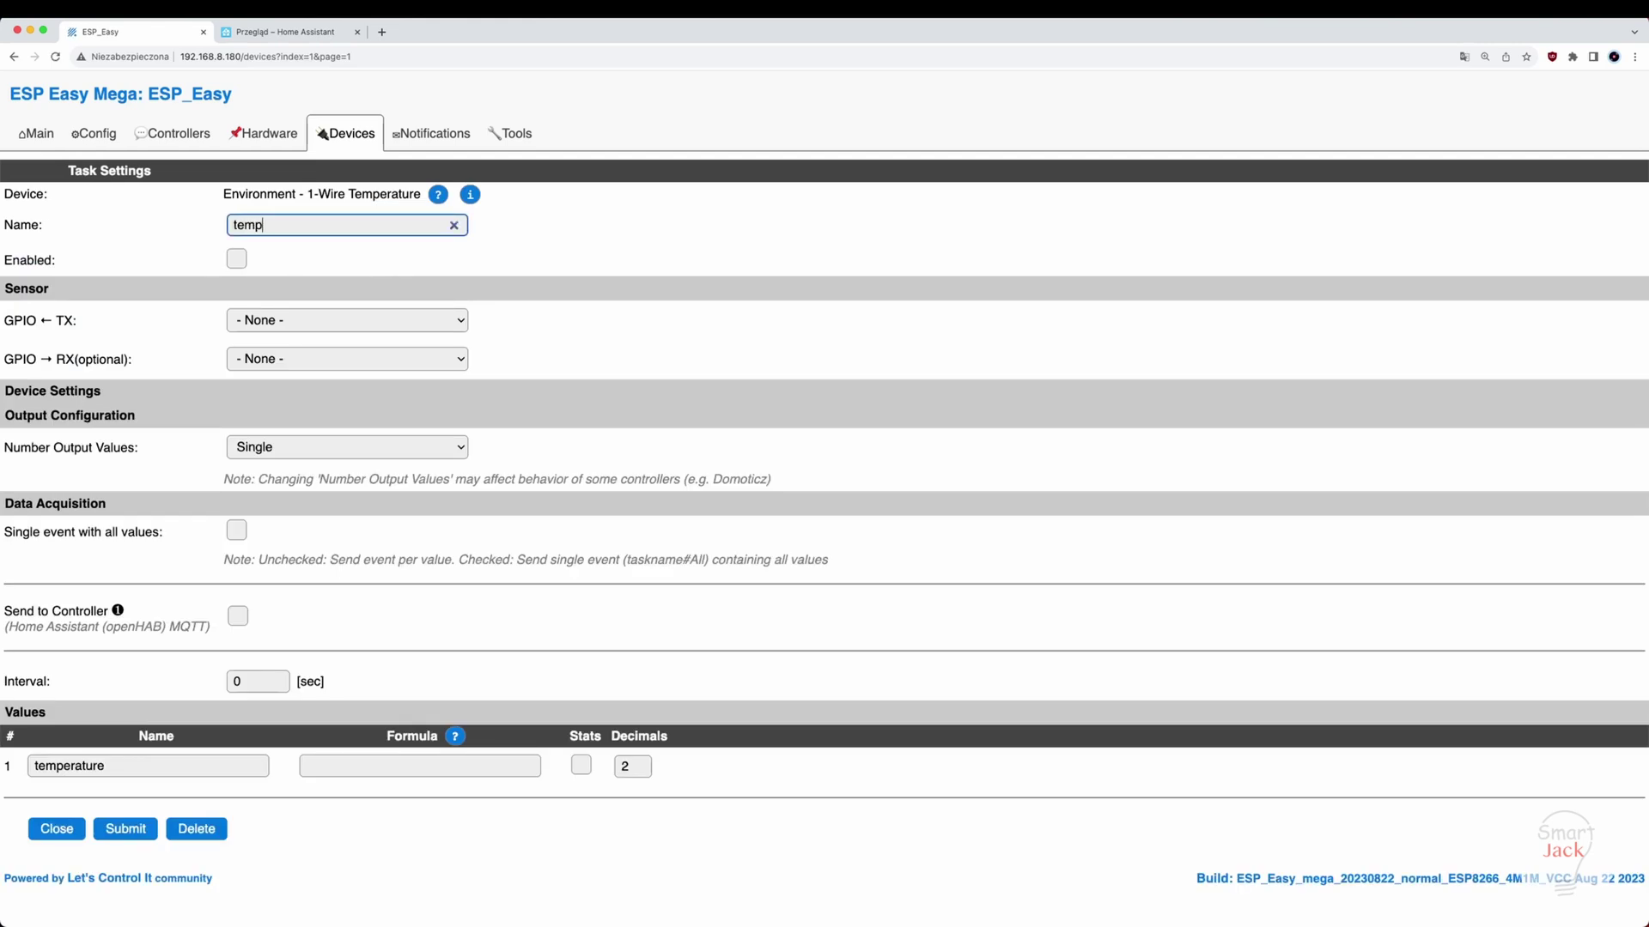
{"action": "left_click", "coordinate": [236, 259]}
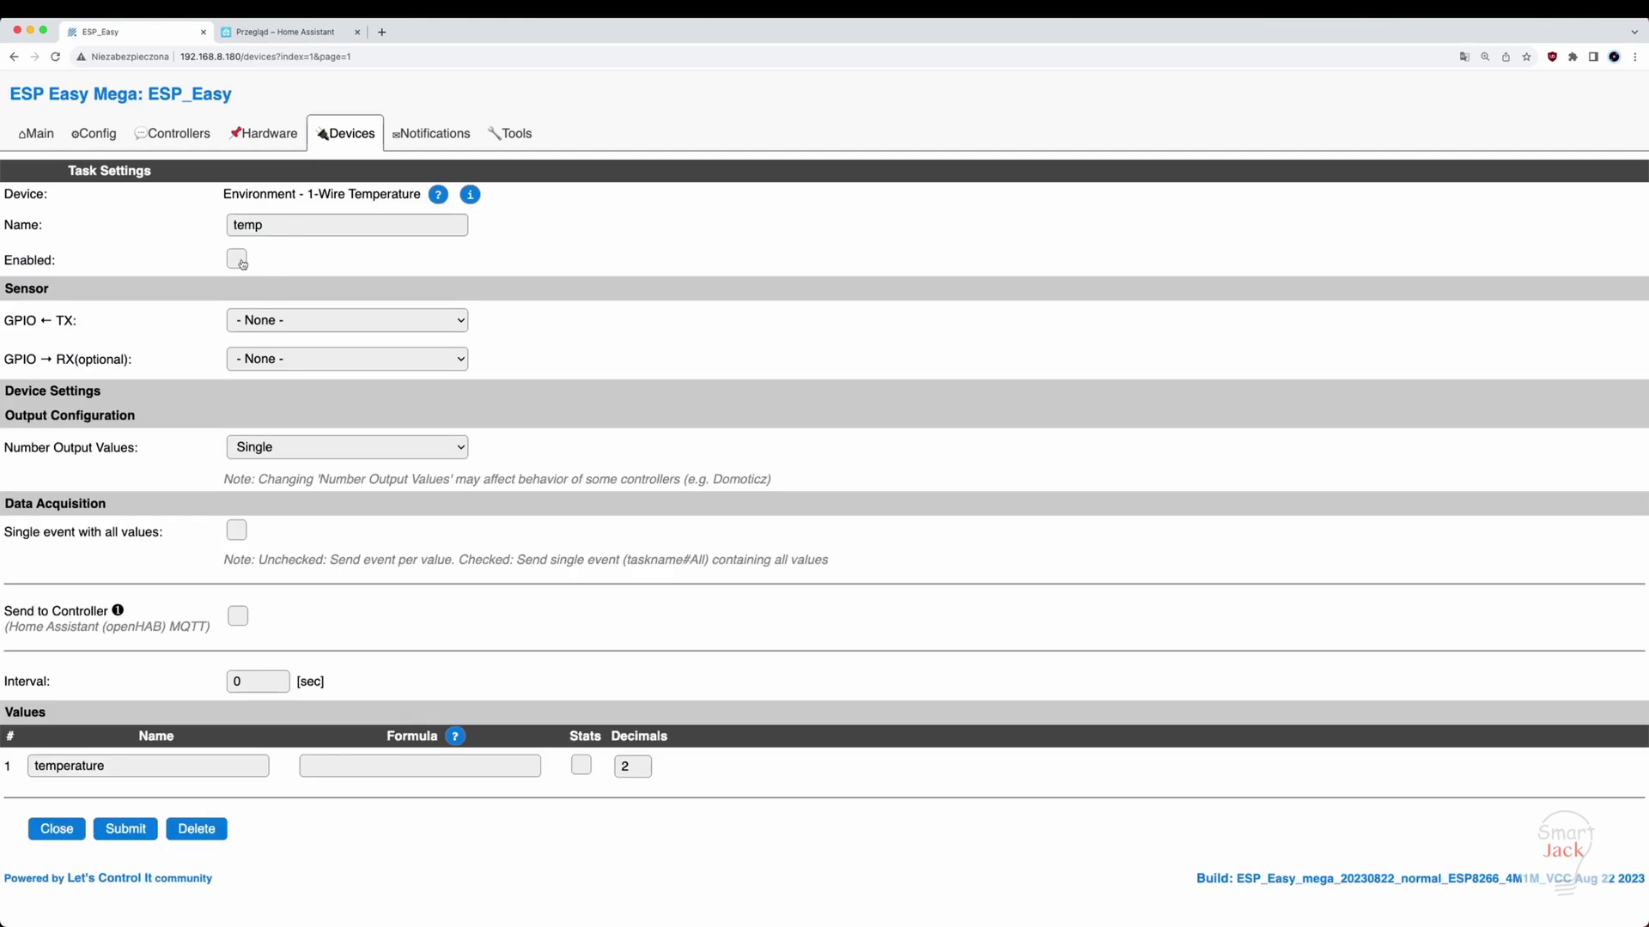
{"action": "left_click", "coordinate": [266, 320]}
{"action": "left_click", "coordinate": [275, 382]}
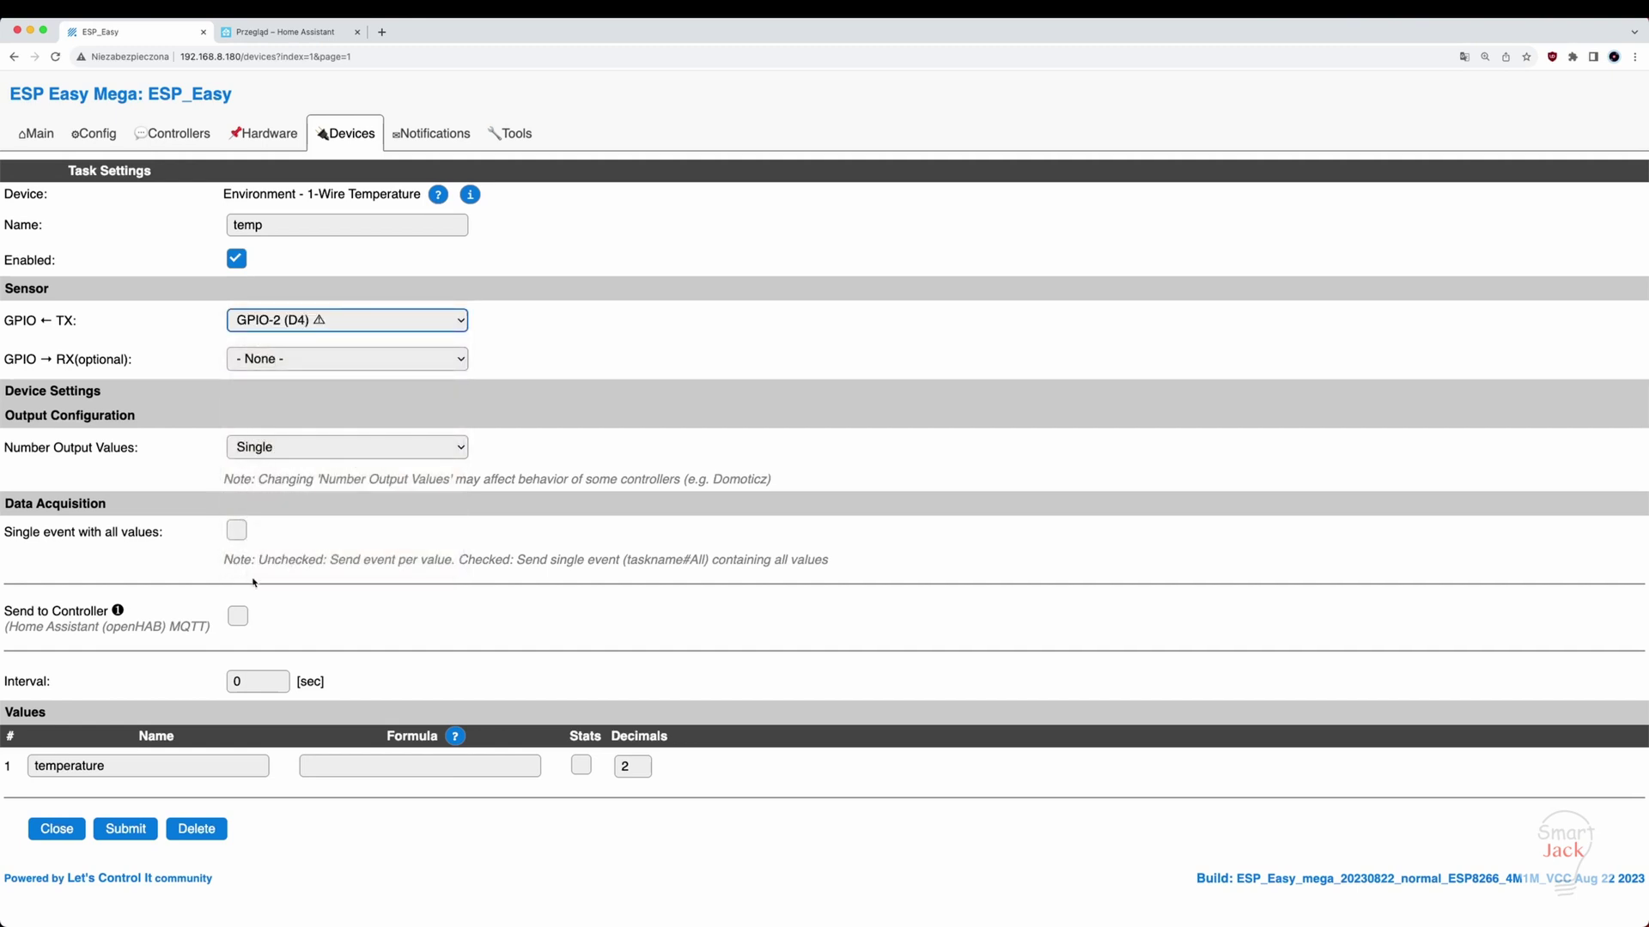
{"action": "left_click", "coordinate": [238, 616]}
{"action": "key", "text": "Tab"}
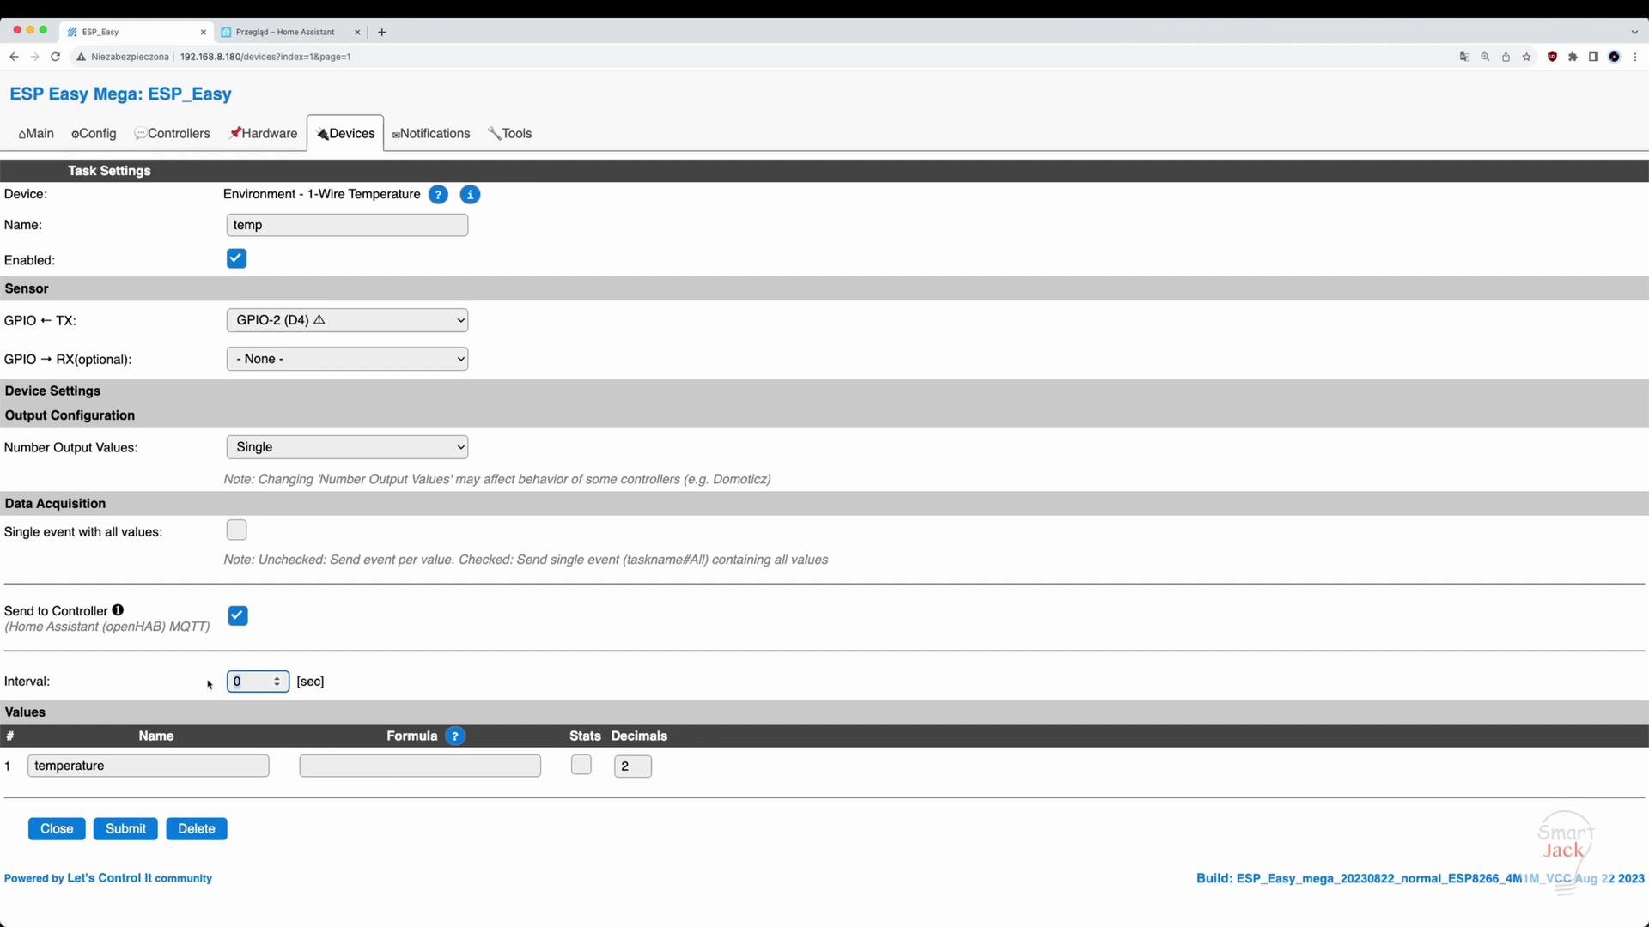
{"action": "type", "text": "5"}
{"action": "left_click", "coordinate": [129, 830]}
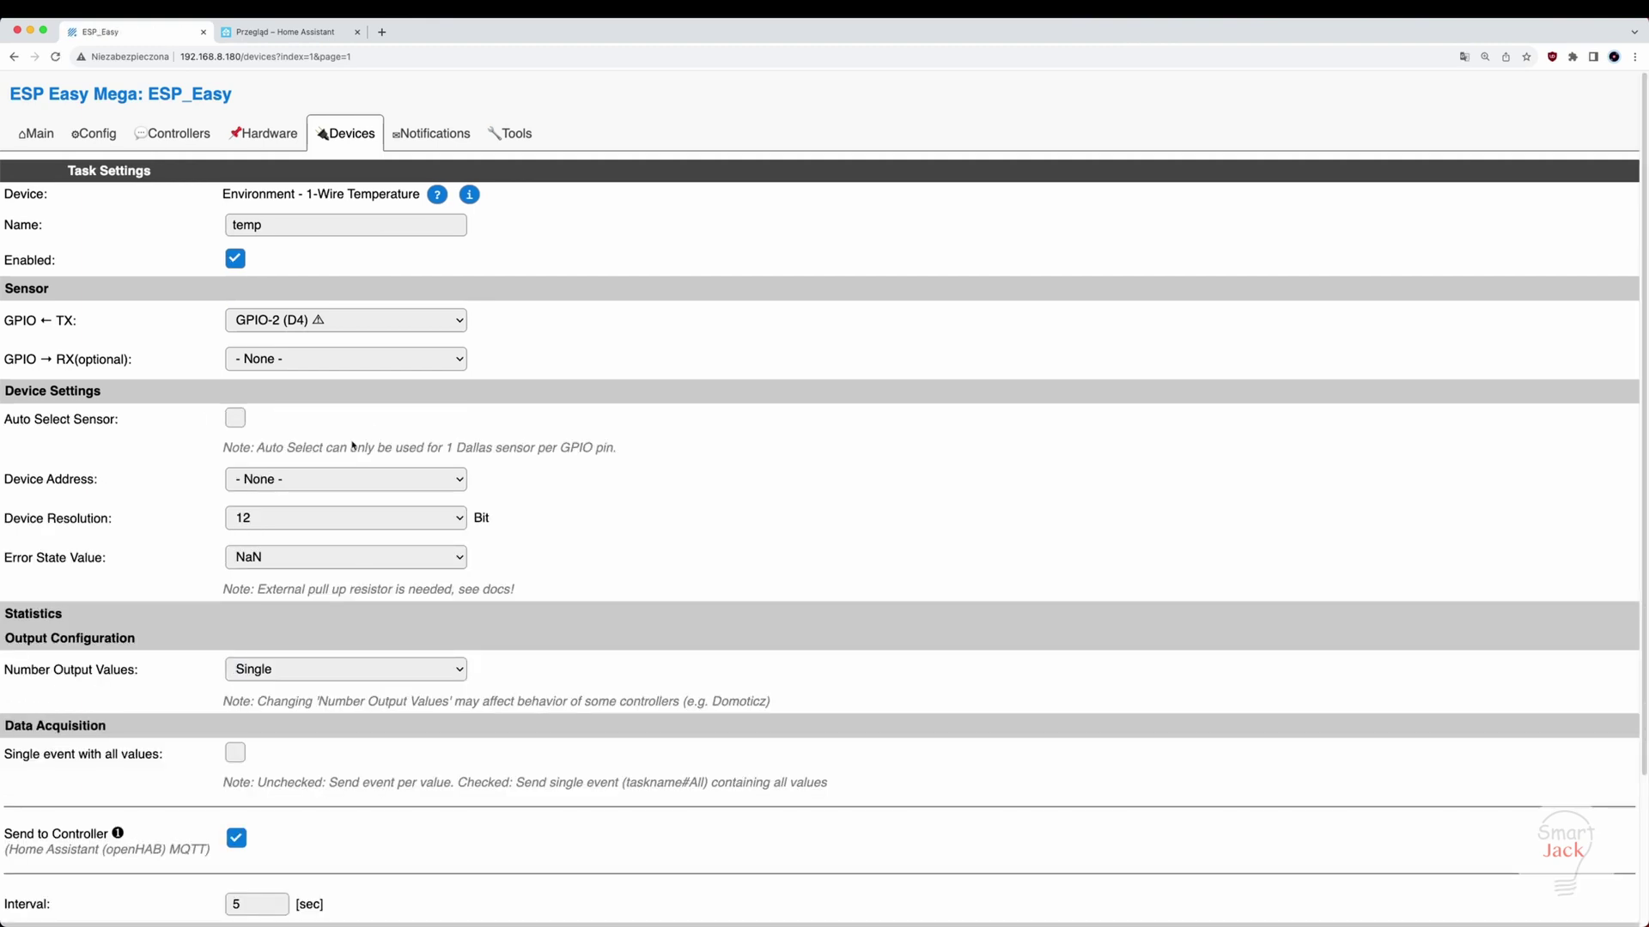
Step: Select the DS18B20 sensor's address, save the task and return to the Devices list
{"action": "left_click", "coordinate": [323, 480]}
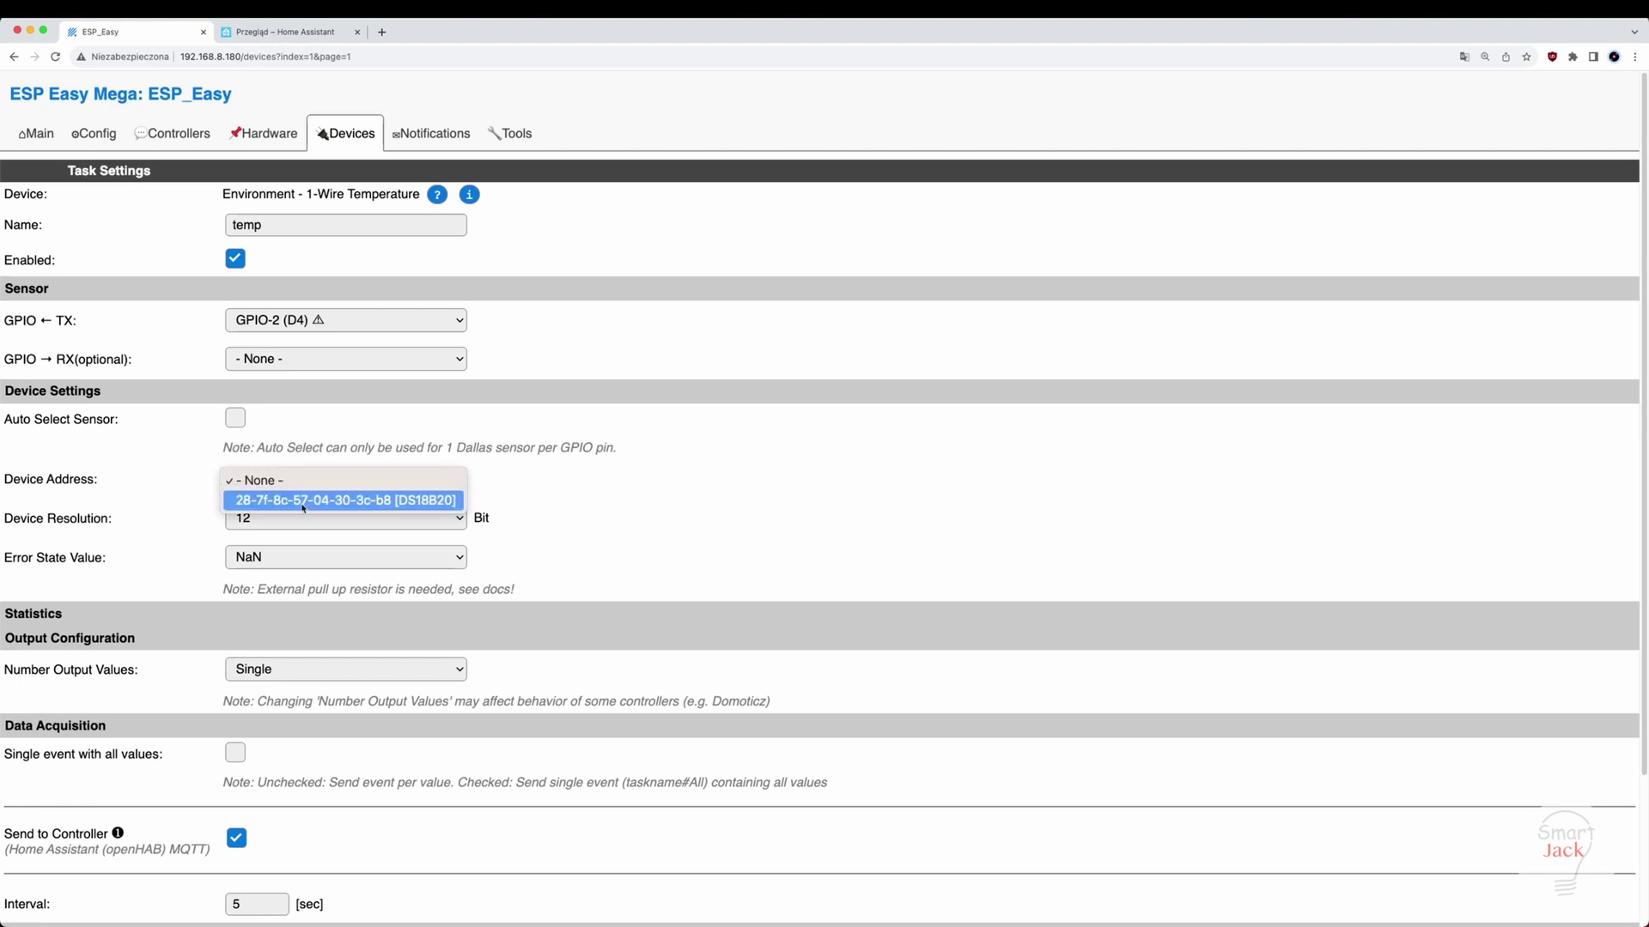
{"action": "left_click", "coordinate": [314, 501]}
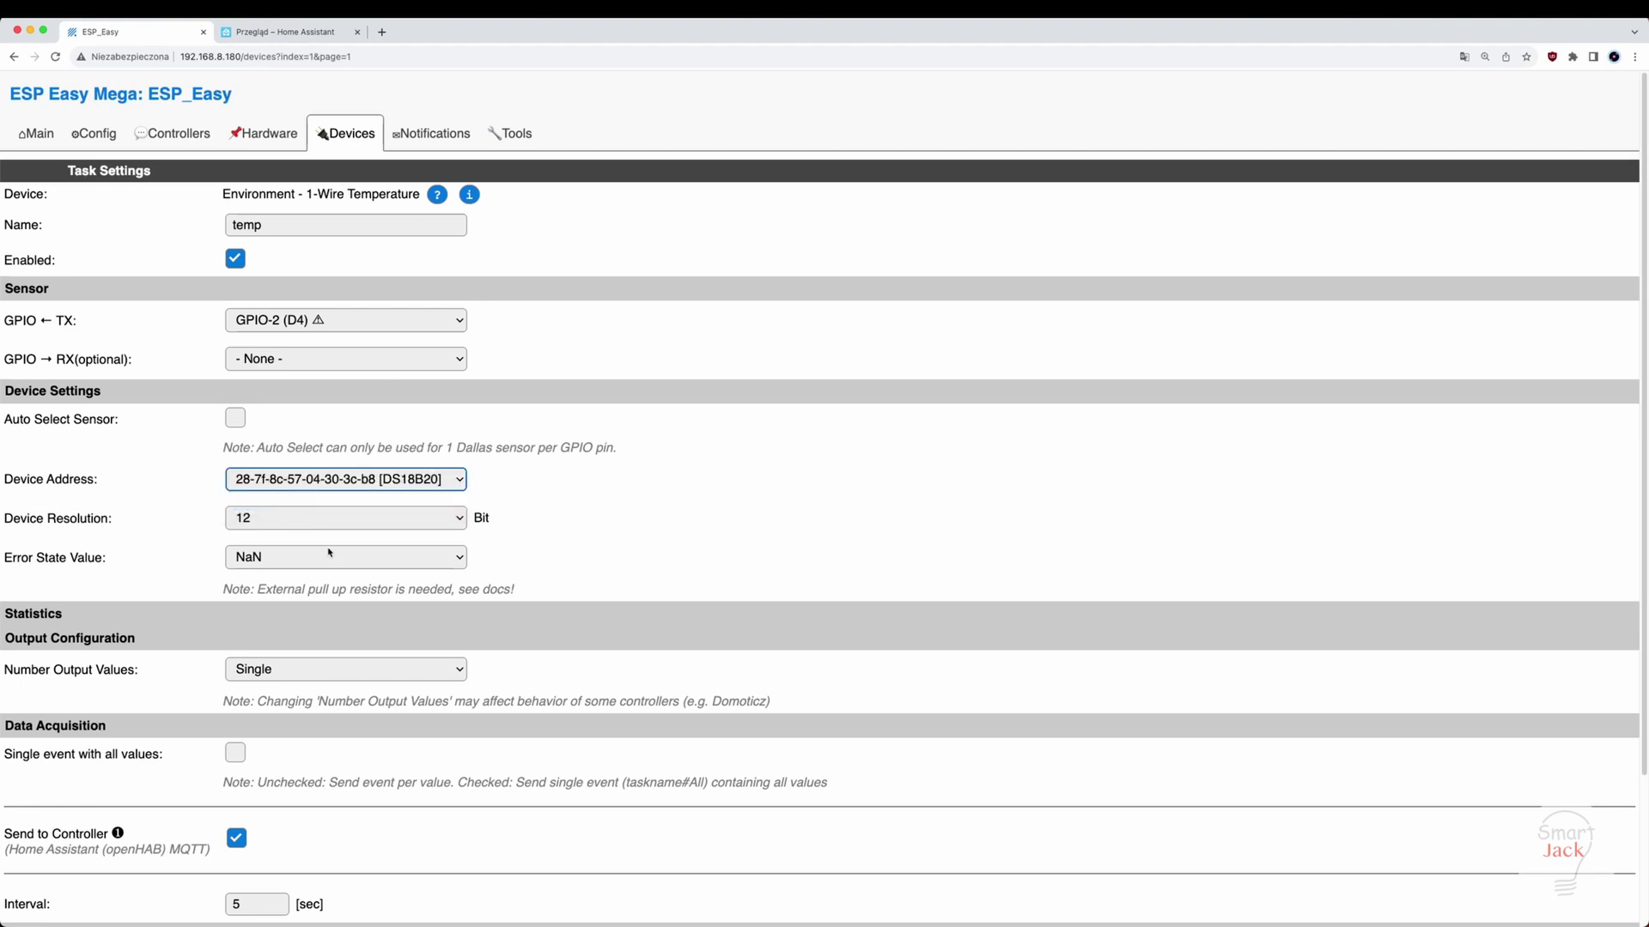
{"action": "scroll", "coordinate": [403, 559], "scroll_direction": "down", "scroll_amount": 2}
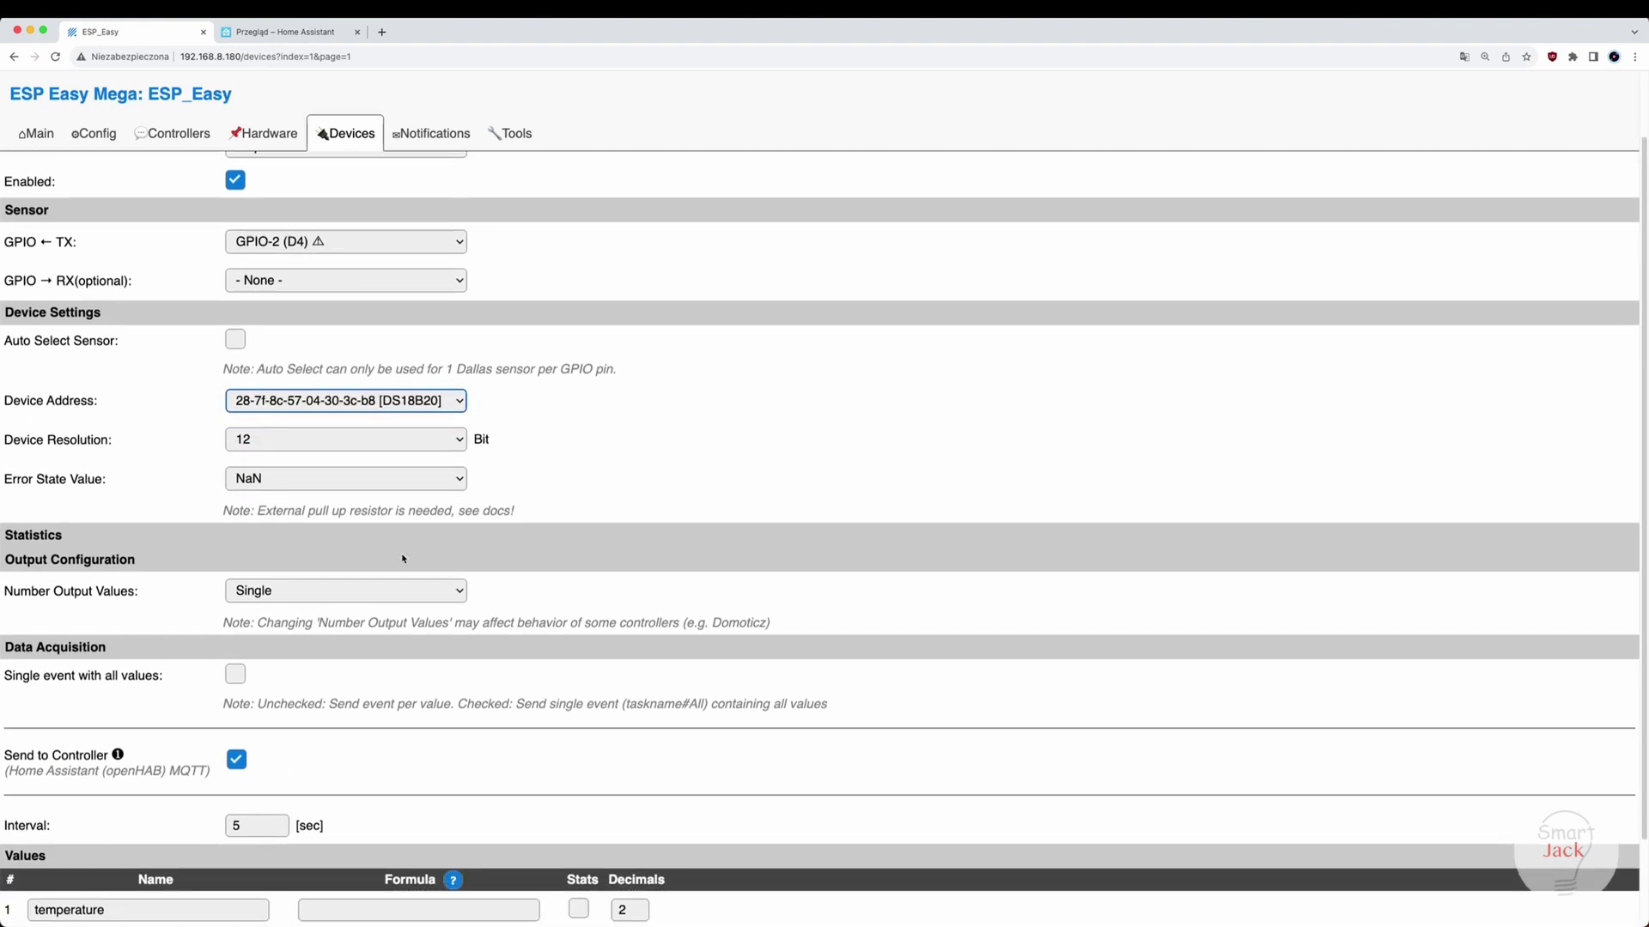
{"action": "scroll", "coordinate": [277, 801], "scroll_direction": "down", "scroll_amount": 2}
{"action": "left_click", "coordinate": [130, 872]}
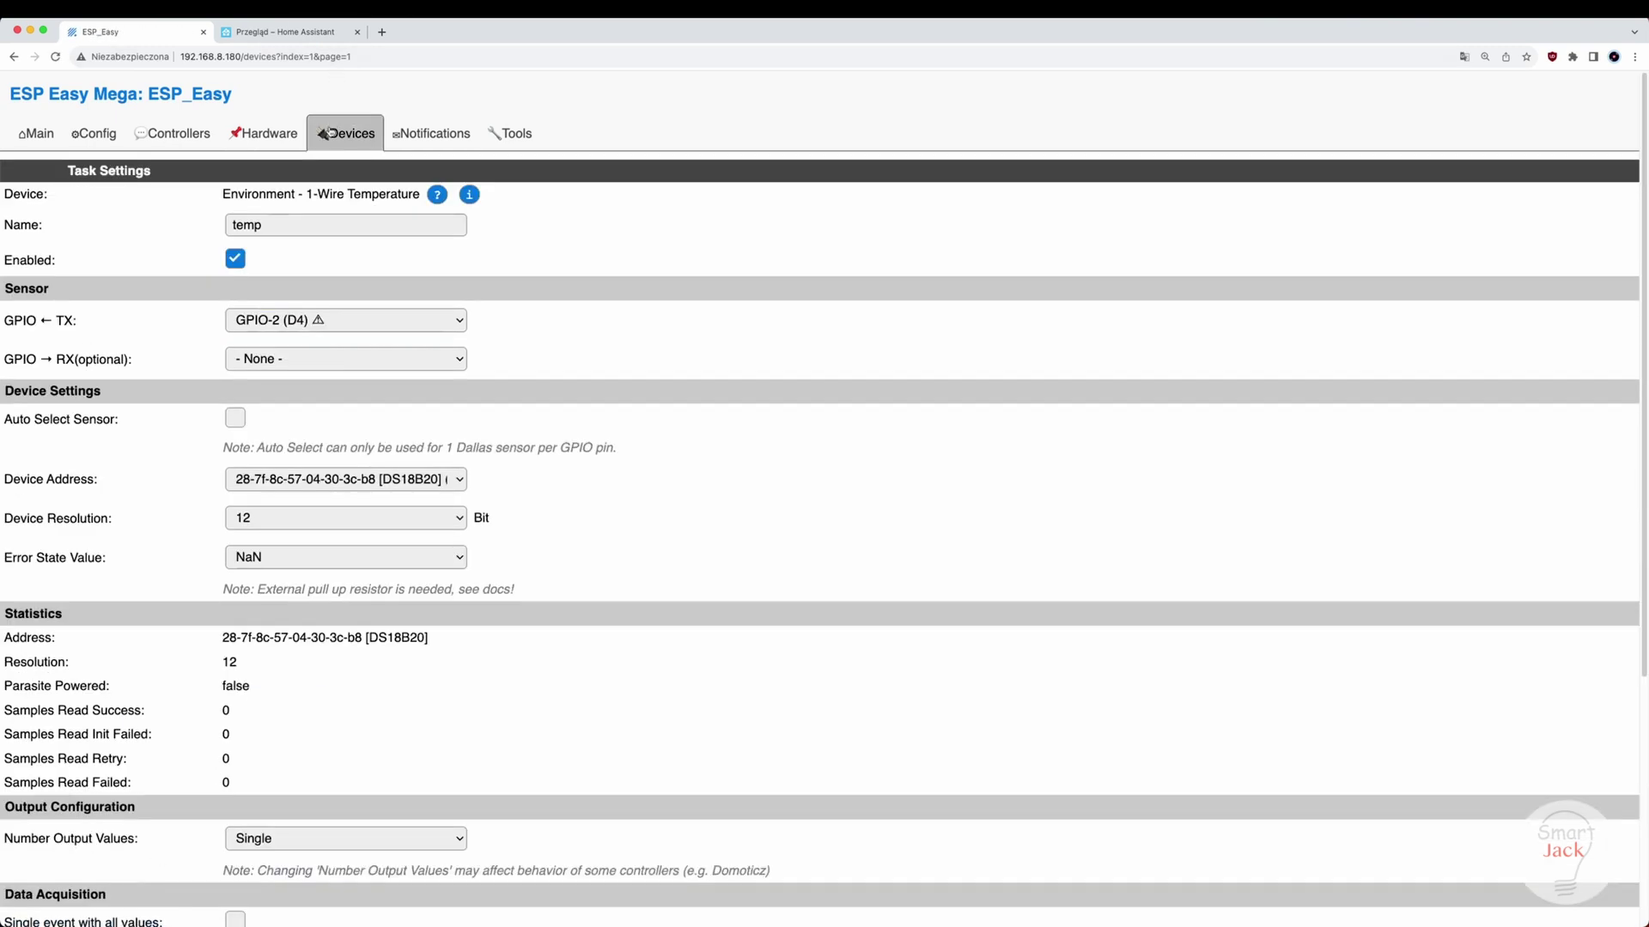
{"action": "left_click", "coordinate": [344, 133]}
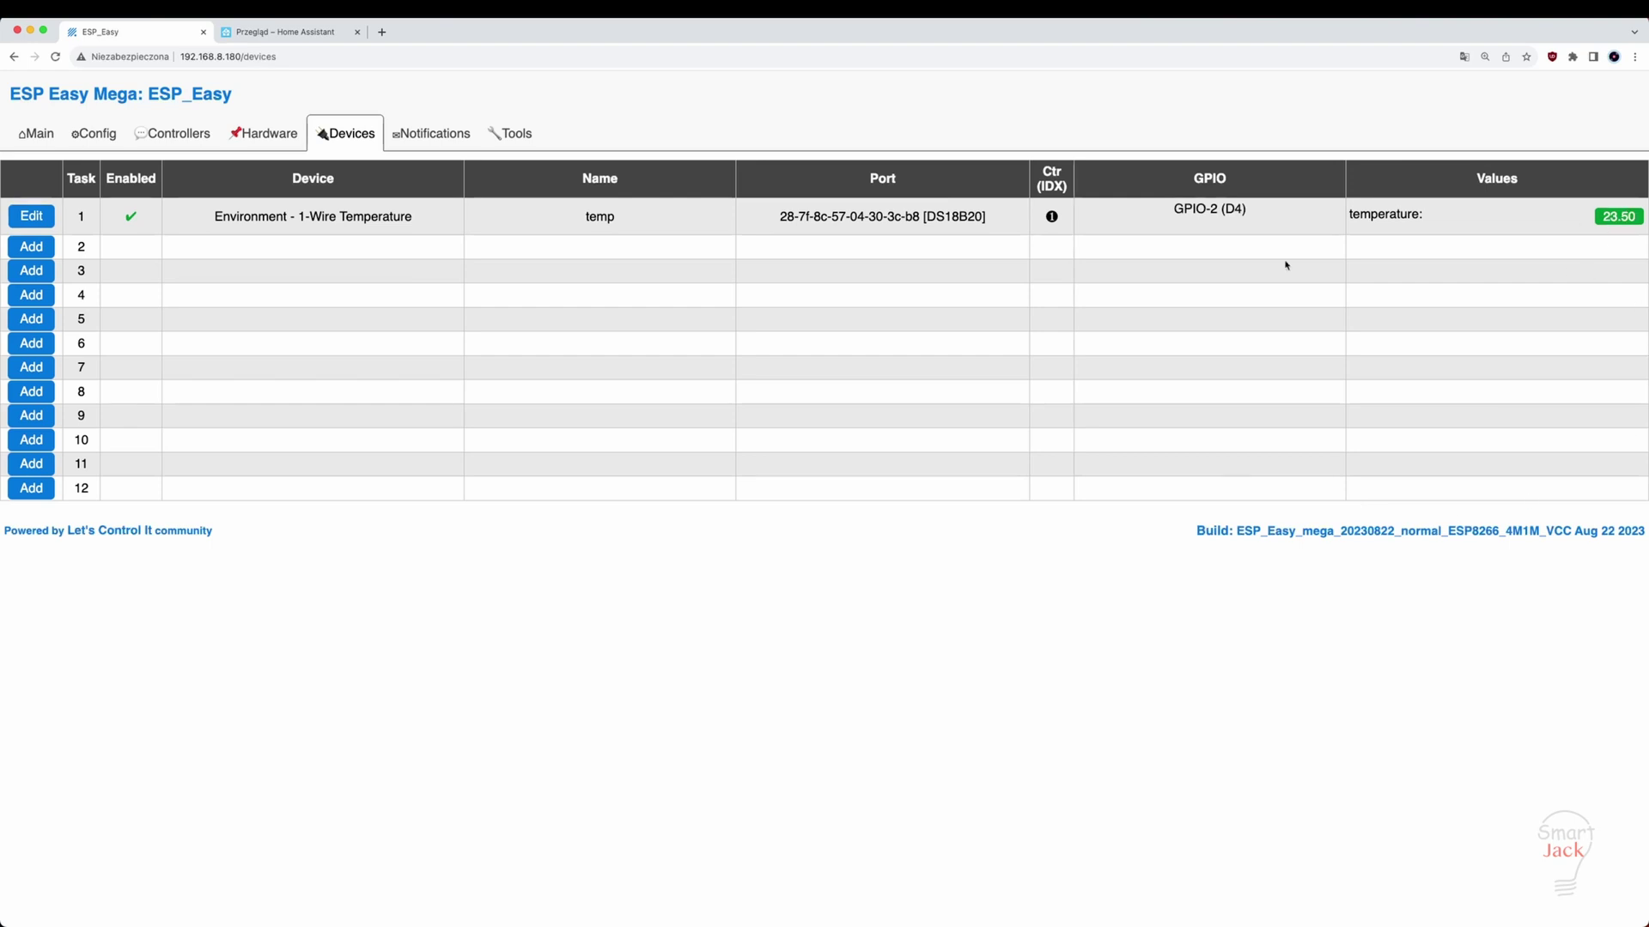
Step: Read controller 1's full Controller Publish topic ending in %valname%, then return to Home Assistant
{"action": "left_click", "coordinate": [179, 140]}
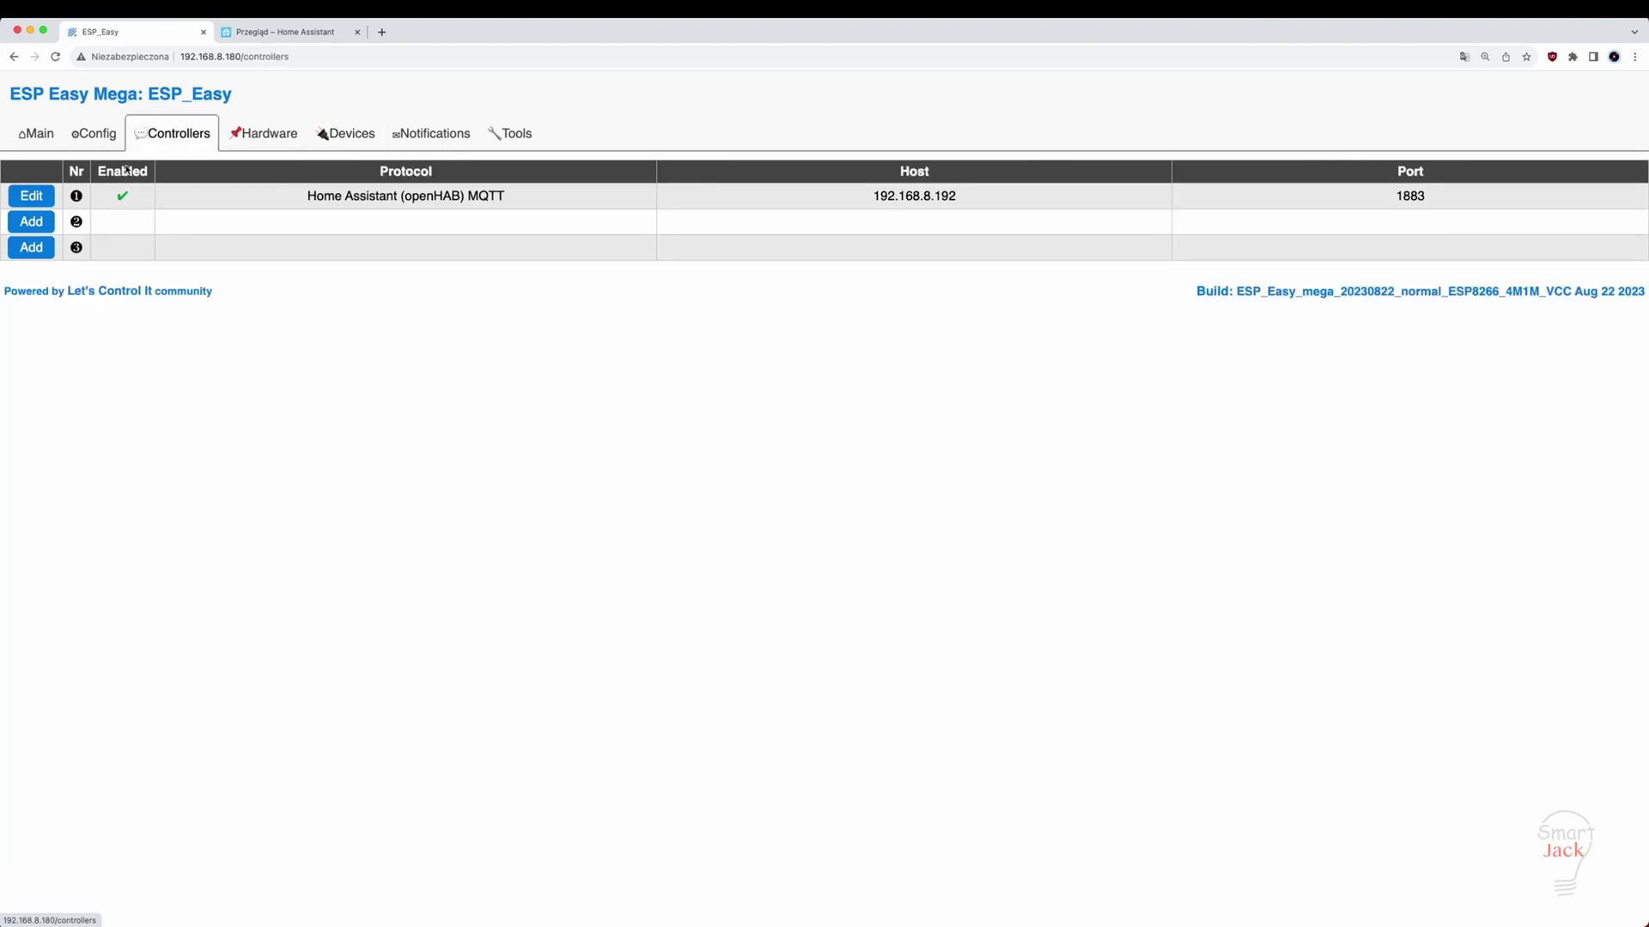
{"action": "left_click", "coordinate": [31, 198]}
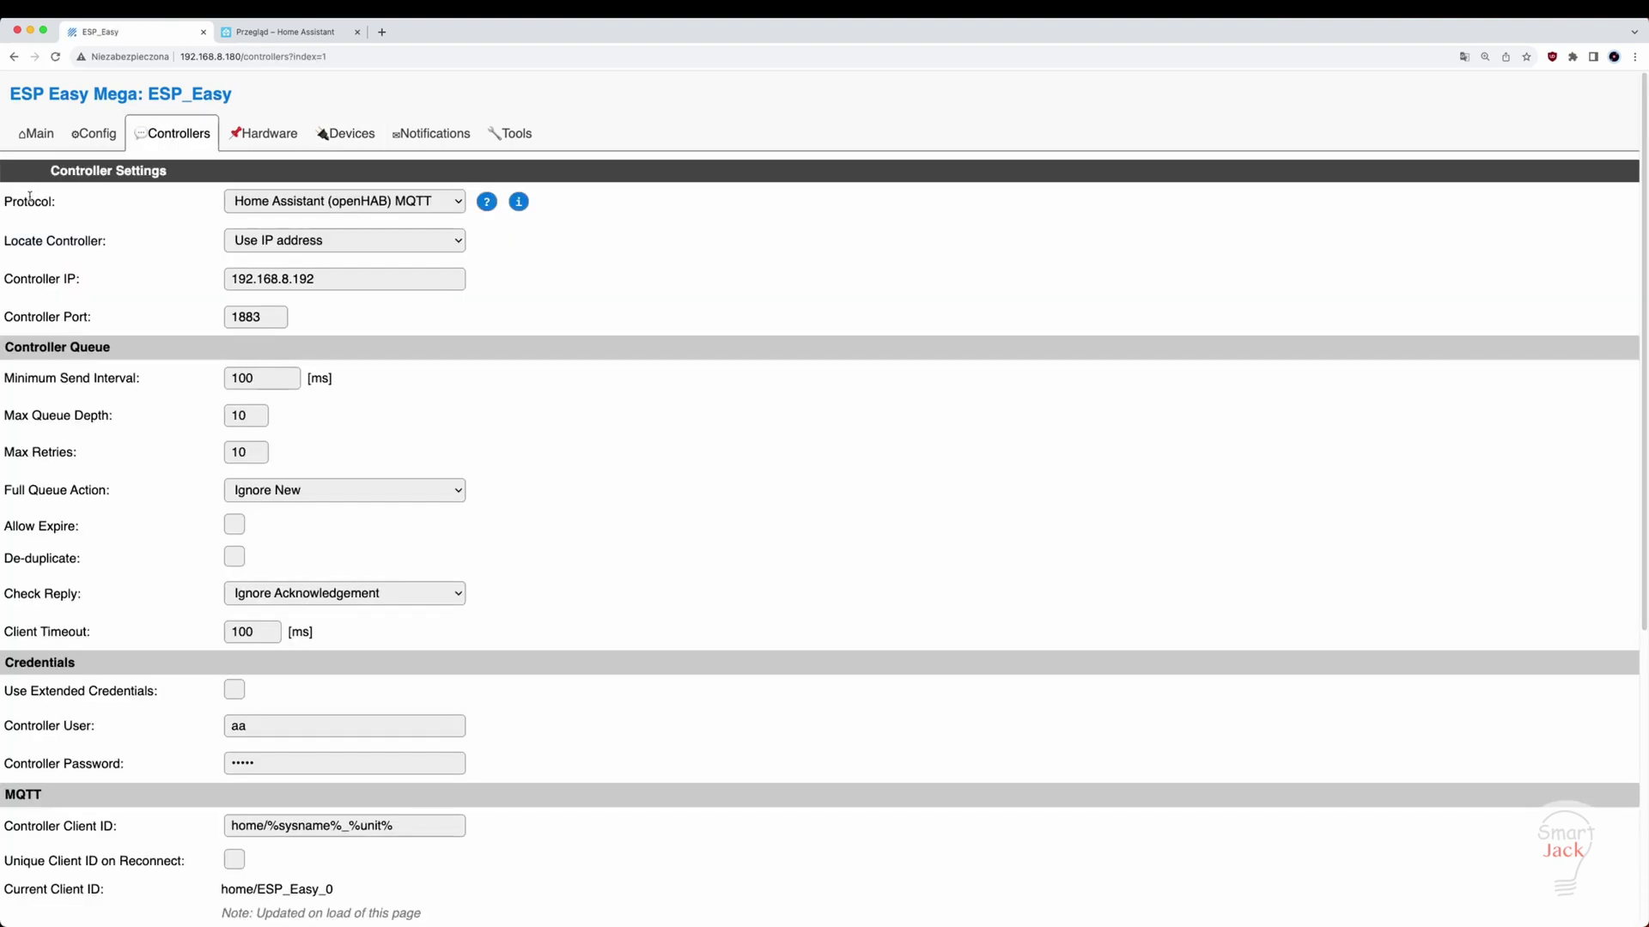
{"action": "scroll", "coordinate": [468, 375], "scroll_direction": "down", "scroll_amount": 3}
{"action": "scroll", "coordinate": [476, 379], "scroll_direction": "down", "scroll_amount": 3}
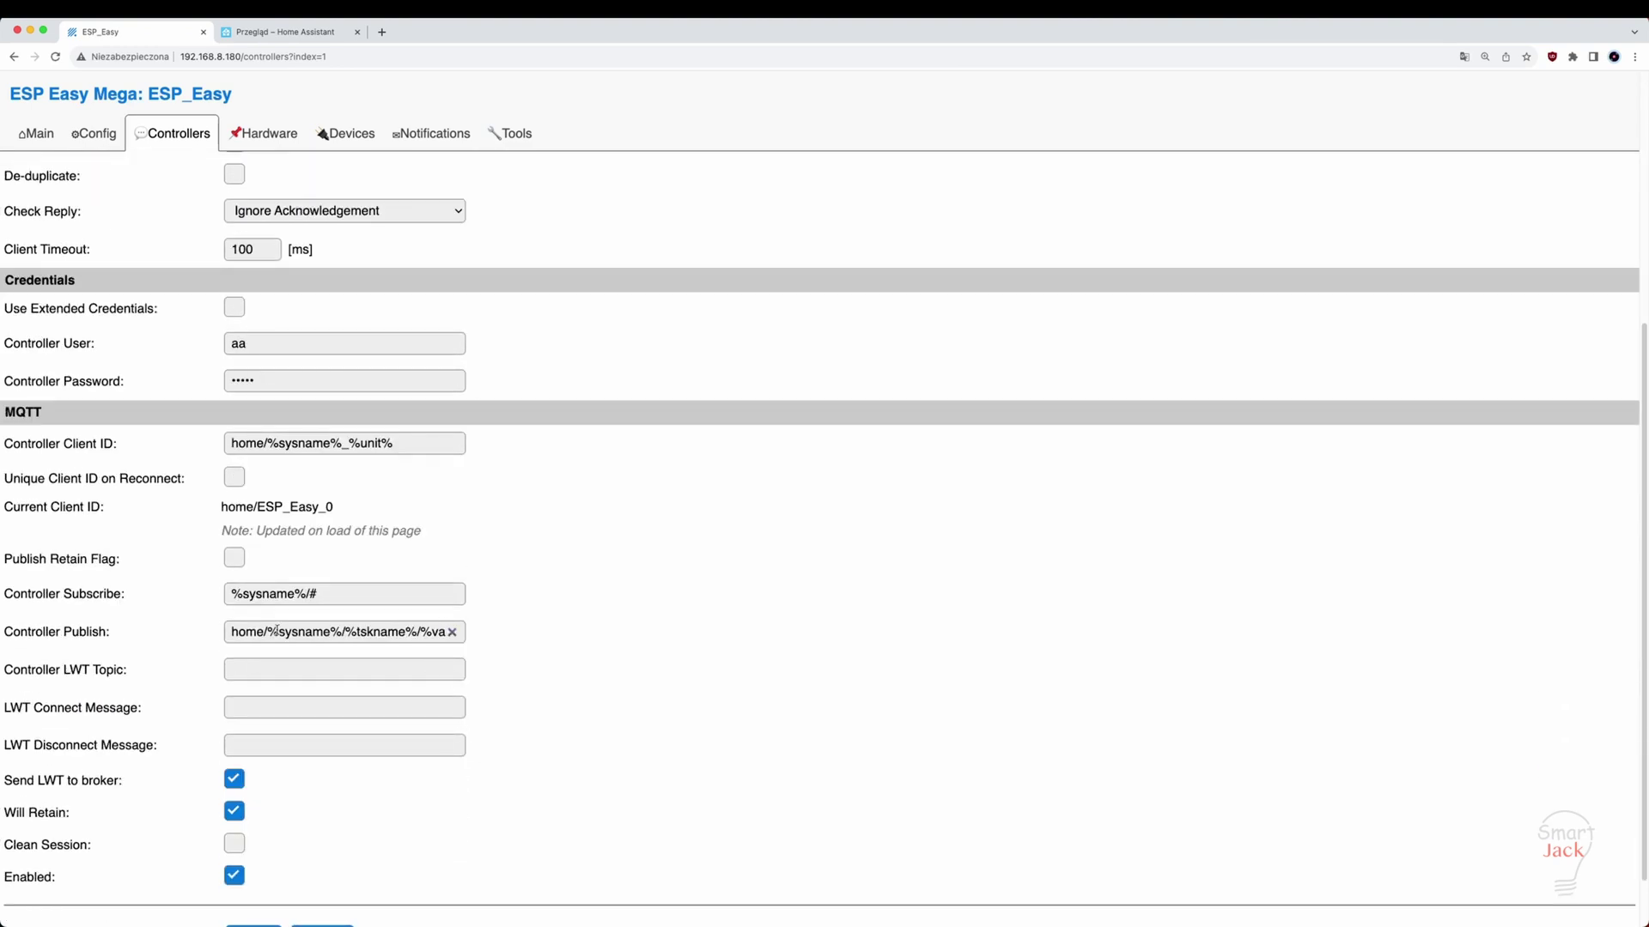
{"action": "left_click_drag", "start_coordinate": [234, 631], "coordinate": [438, 639]}
{"action": "key", "text": "super+c"}
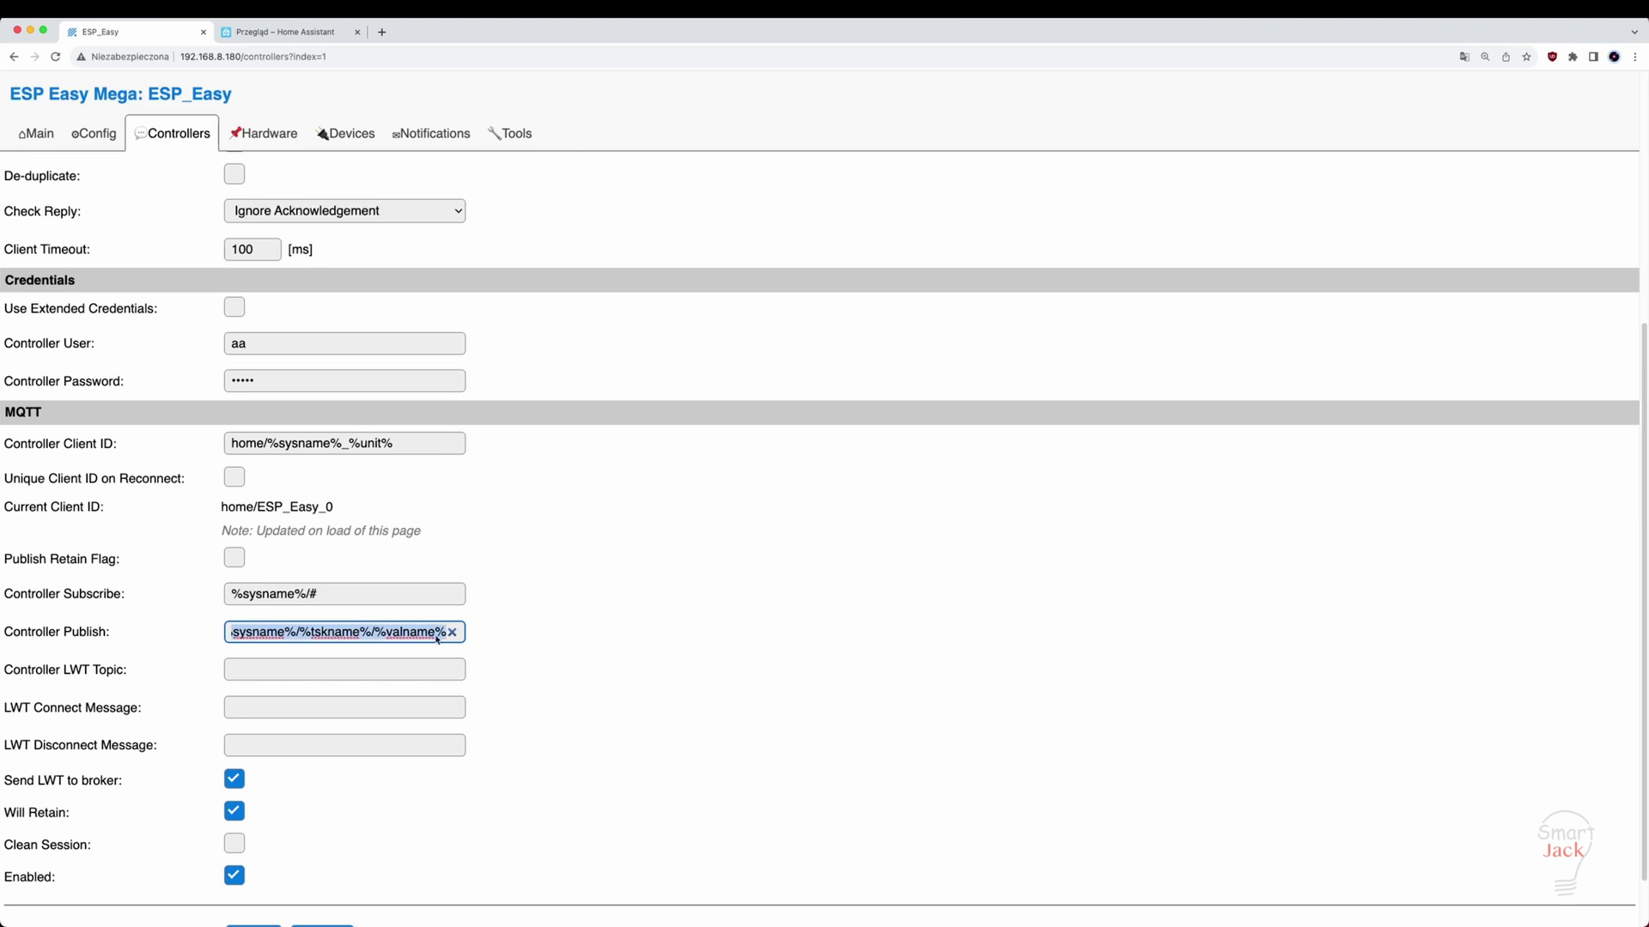
{"action": "left_click", "coordinate": [281, 34]}
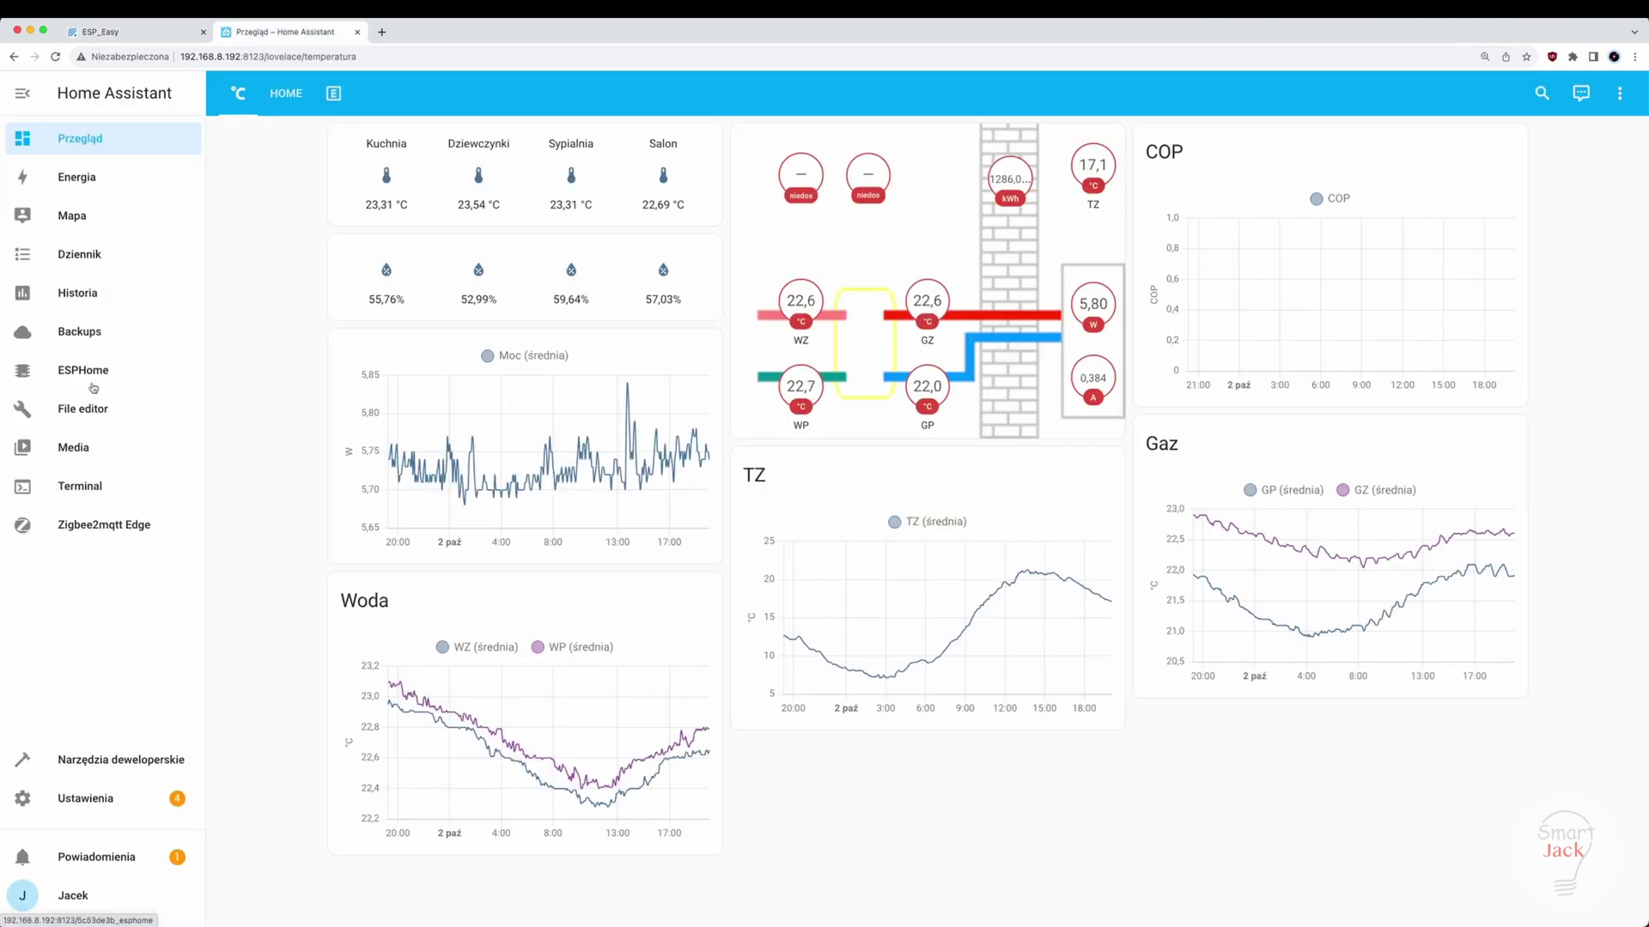
Step: In configuration.yaml, add an mqtt sensor named "tempTest" with a state_topic key
{"action": "left_click", "coordinate": [85, 410]}
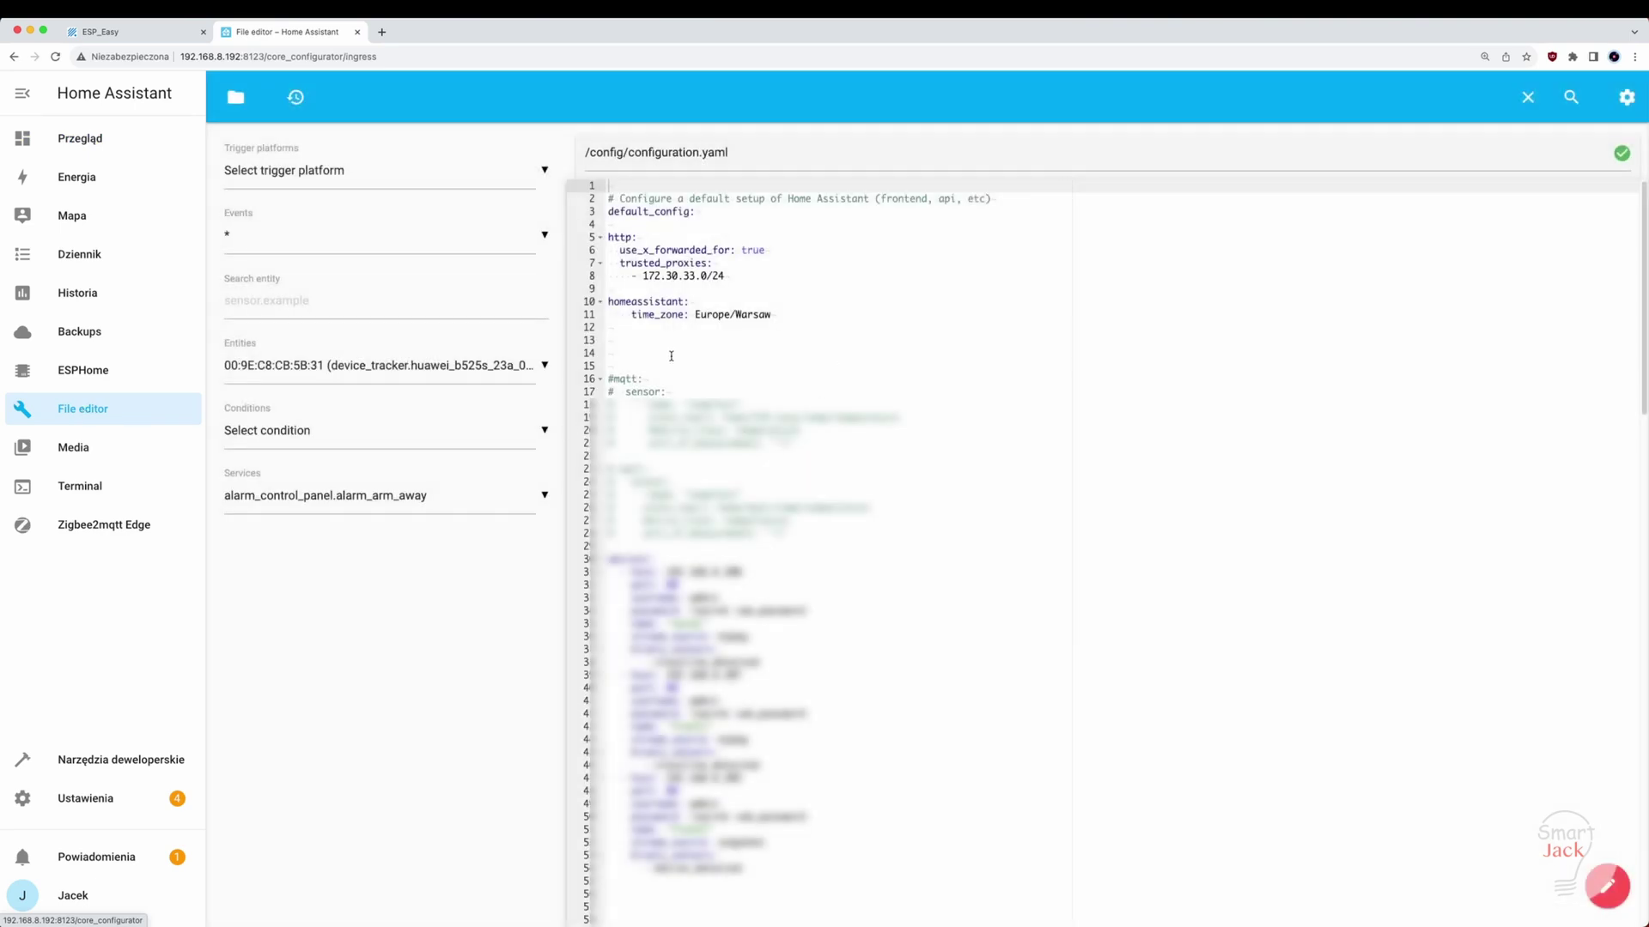
{"action": "left_click", "coordinate": [632, 353]}
{"action": "type", "text": "mq"}
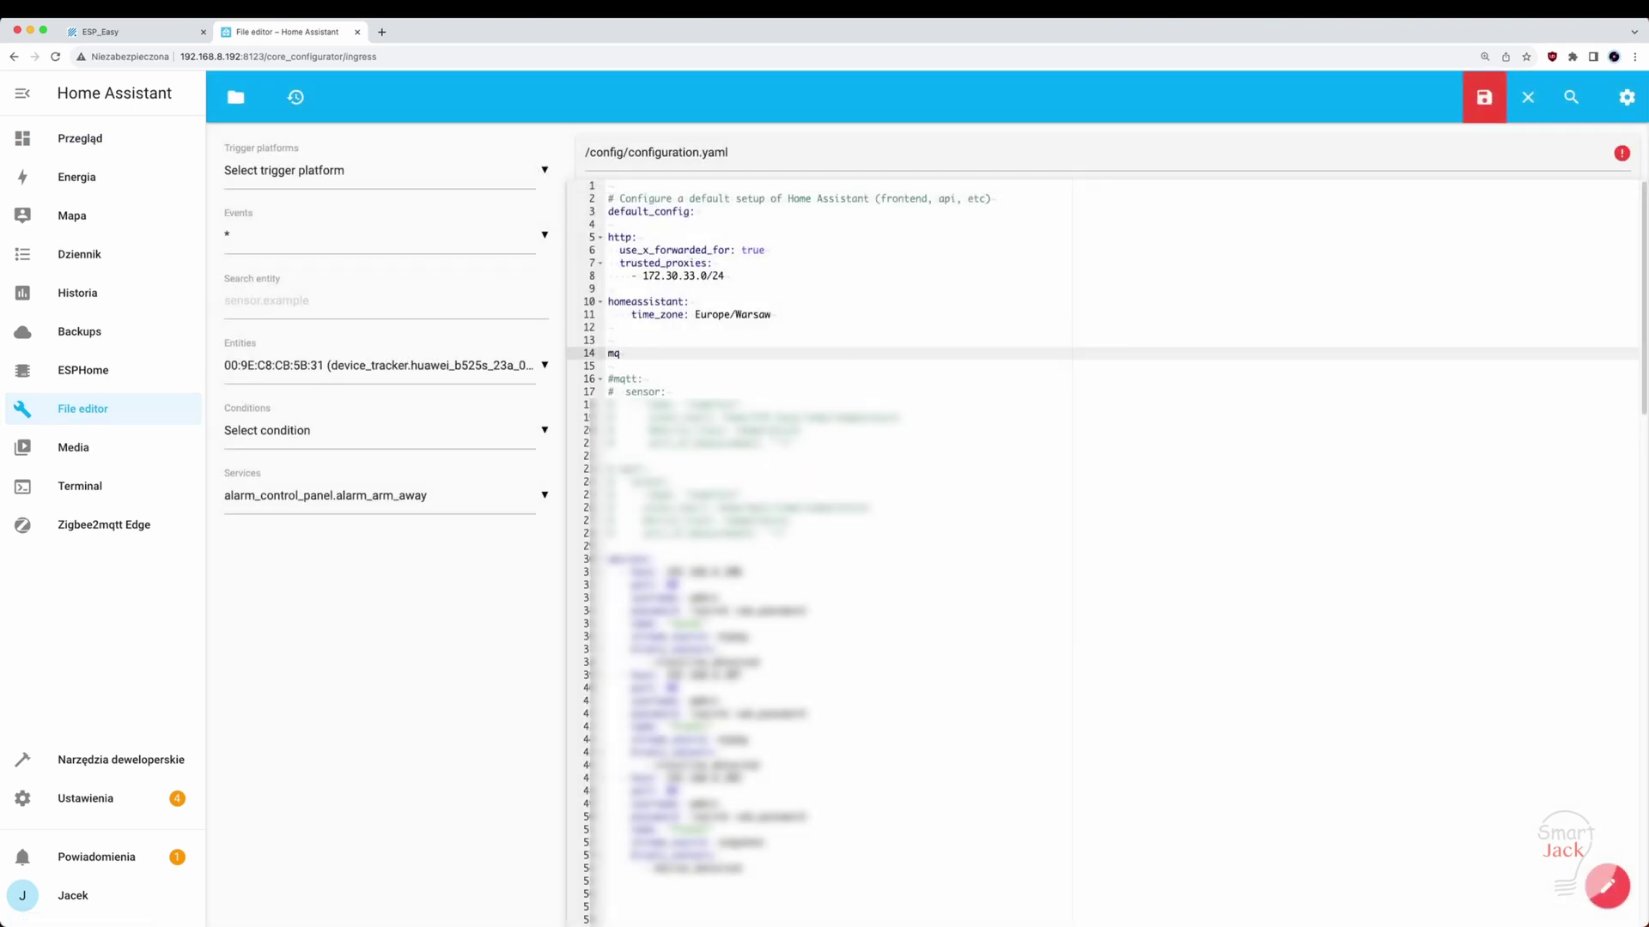
{"action": "type", "text": "tt:"}
{"action": "key", "text": "Return"}
{"action": "type", "text": "sen"}
{"action": "key", "text": "super+space"}
{"action": "key", "text": "Escape"}
{"action": "type", "text": "sor"}
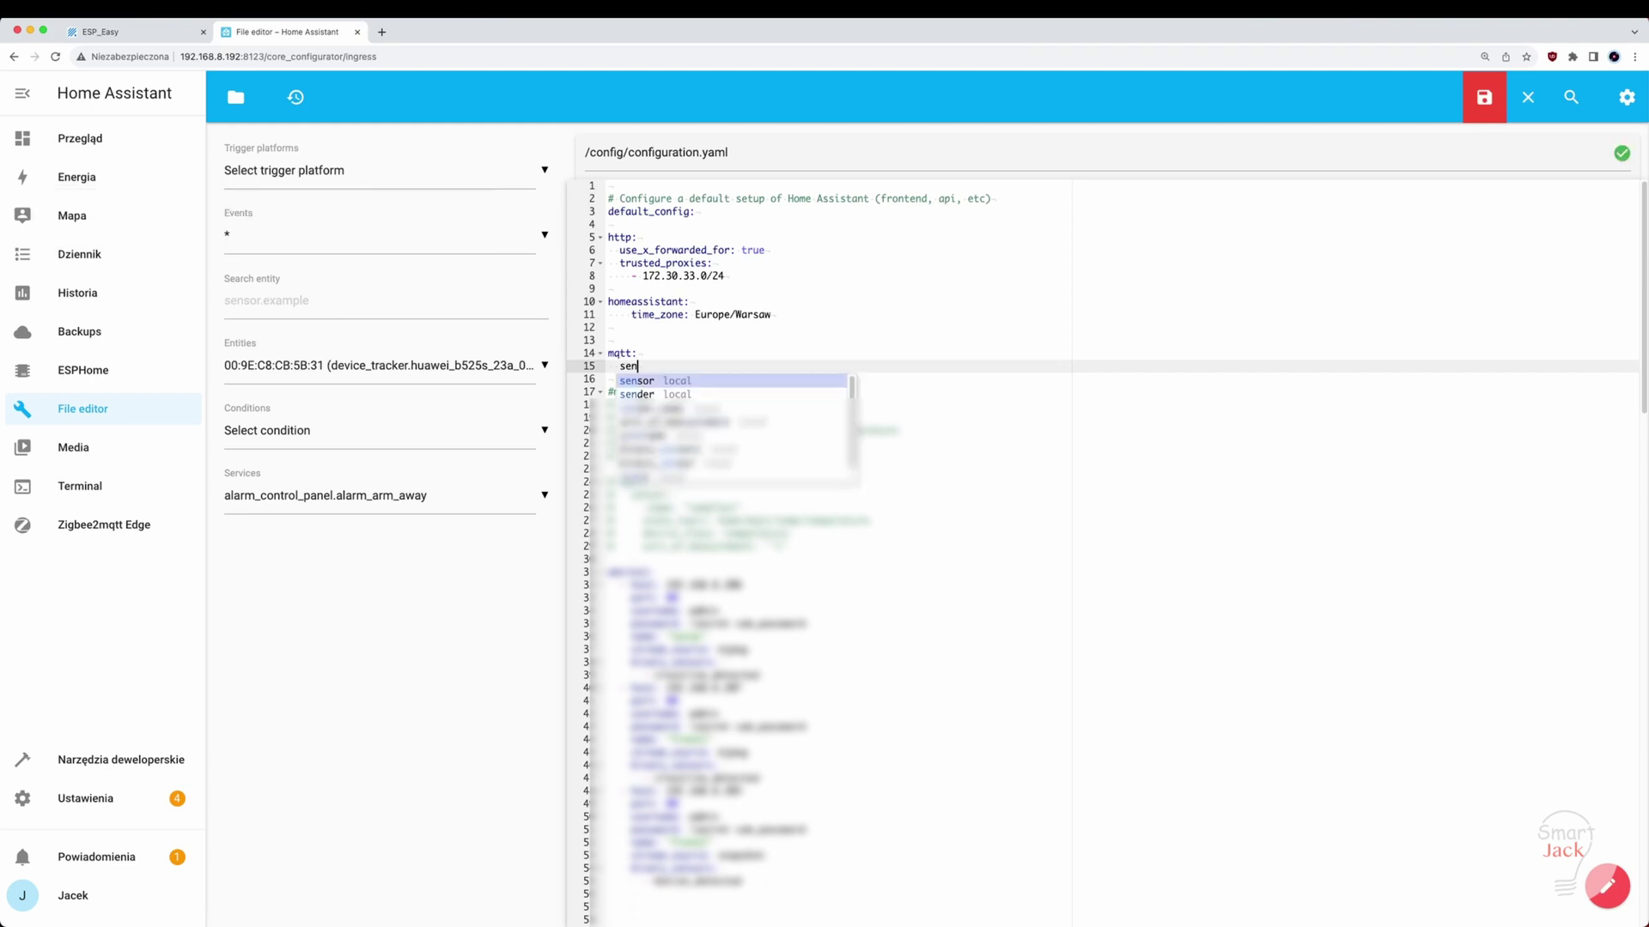
{"action": "type", "text": ":"}
{"action": "key", "text": "Return"}
{"action": "type", "text": "- nam"}
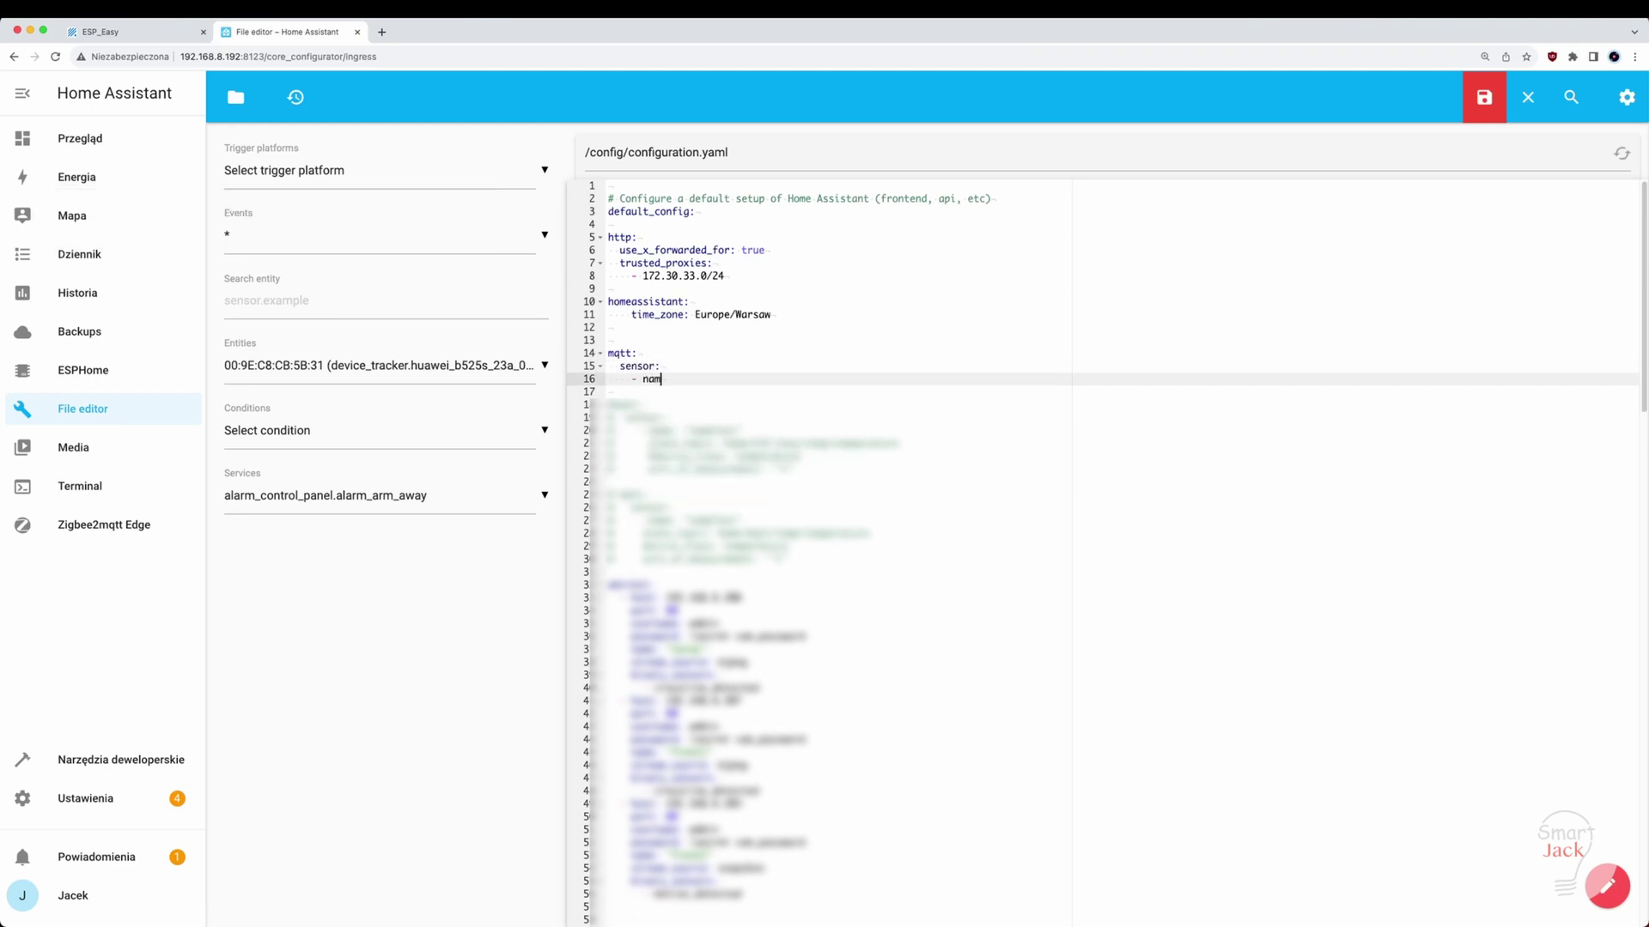
{"action": "key", "text": "super+space"}
{"action": "key", "text": "Escape"}
{"action": "type", "text": "e"}
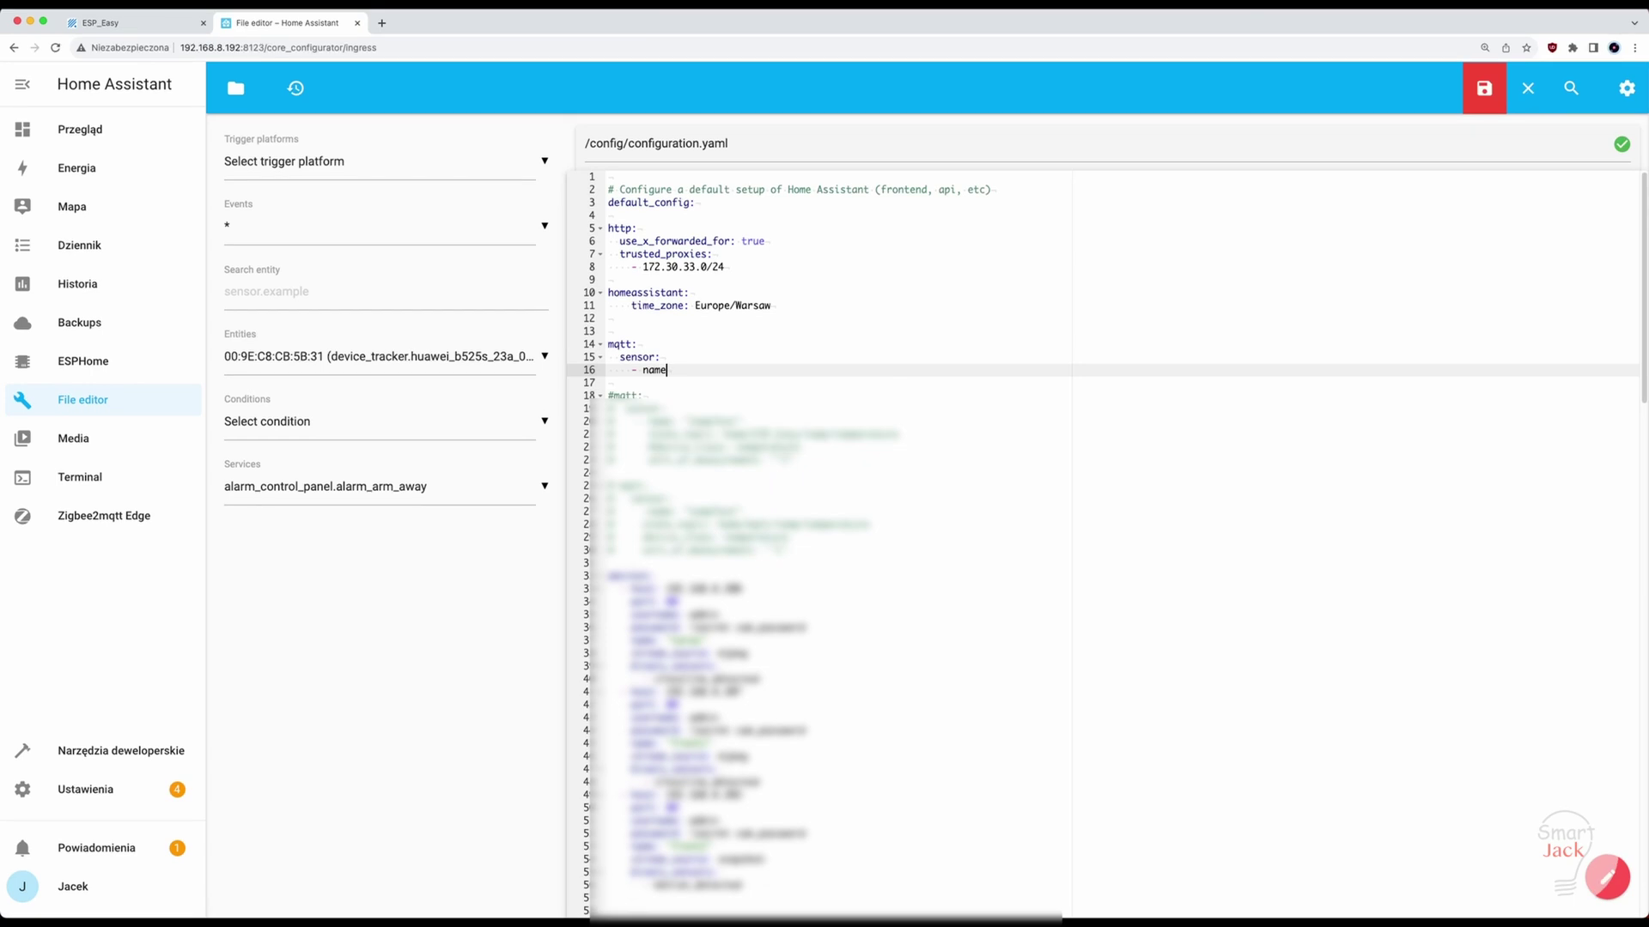
{"action": "type", "text": ": \"tempTest"}
{"action": "key", "text": "Return"}
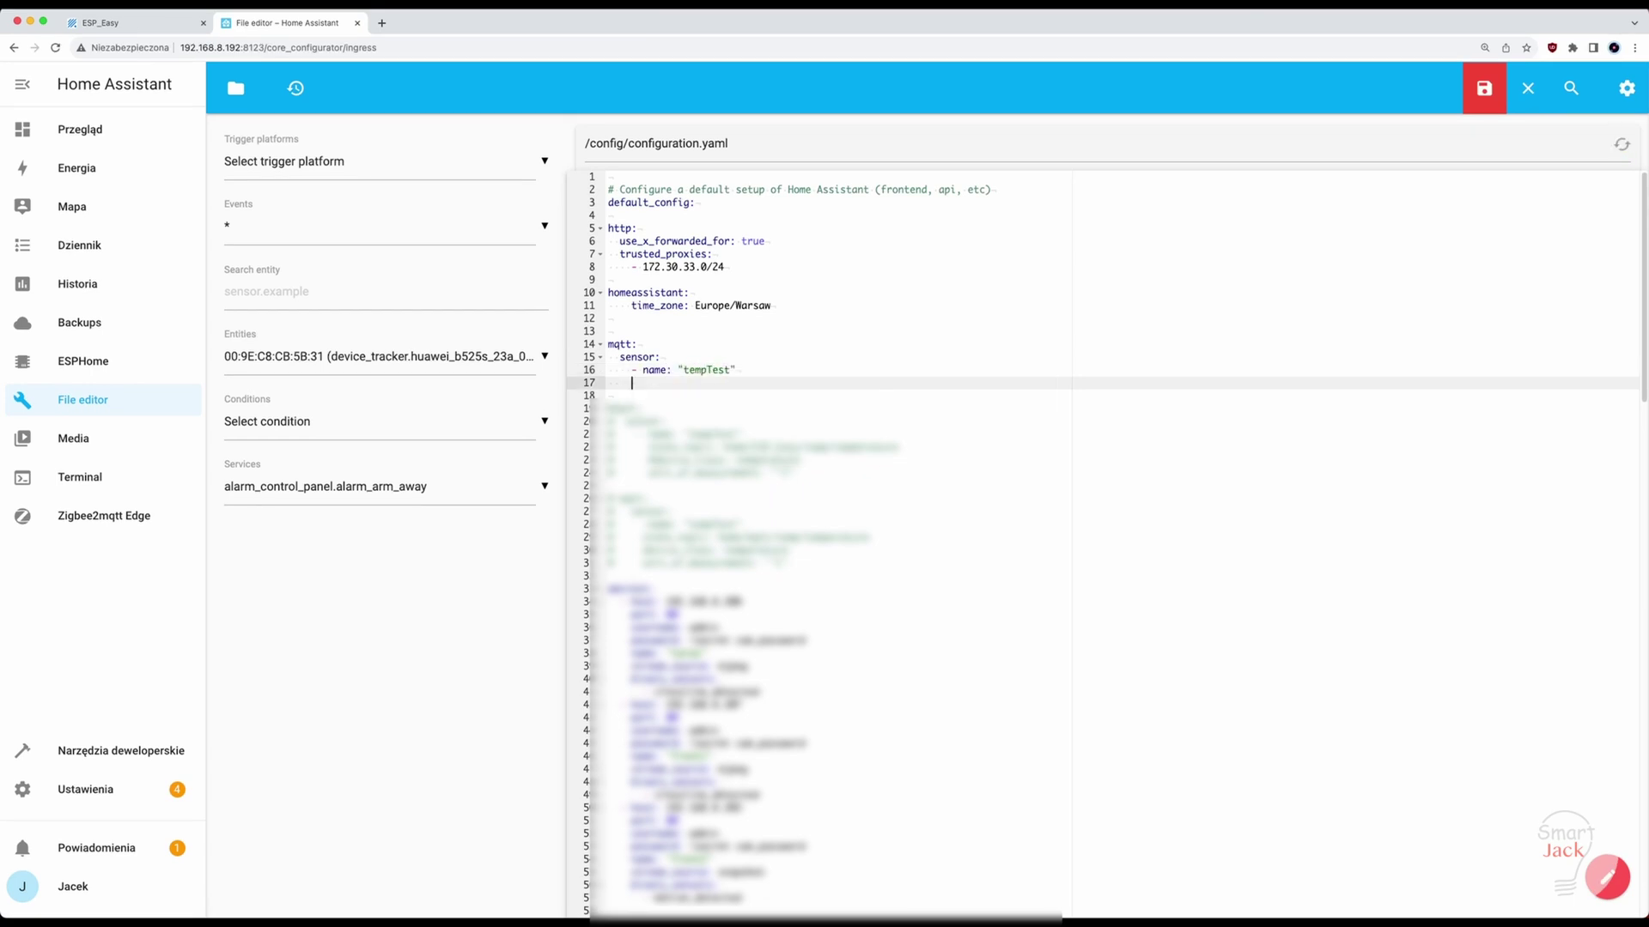
{"action": "type", "text": "state_topic:"}
Step: Copy ESP Easy's Controller Publish topic and paste it as the state_topic value
{"action": "left_click", "coordinate": [134, 29]}
{"action": "right_click", "coordinate": [369, 615]}
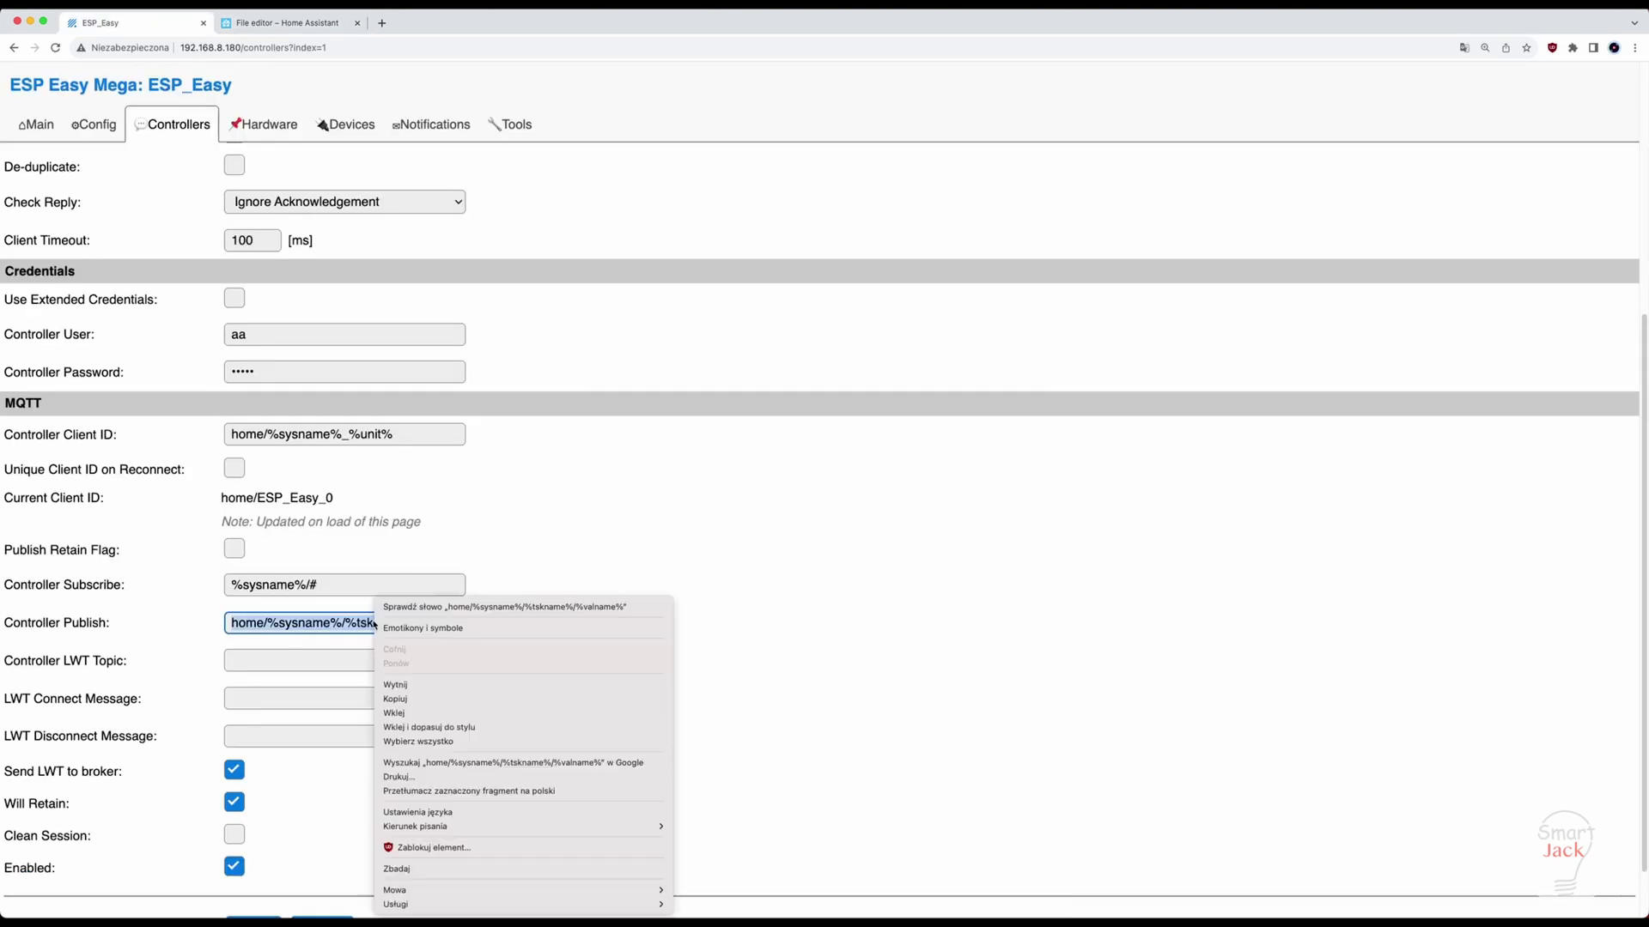
{"action": "left_click", "coordinate": [429, 687]}
{"action": "key", "text": "ctrl+Tab"}
{"action": "type", "text": "√"}
{"action": "key", "text": "BackSpace"}
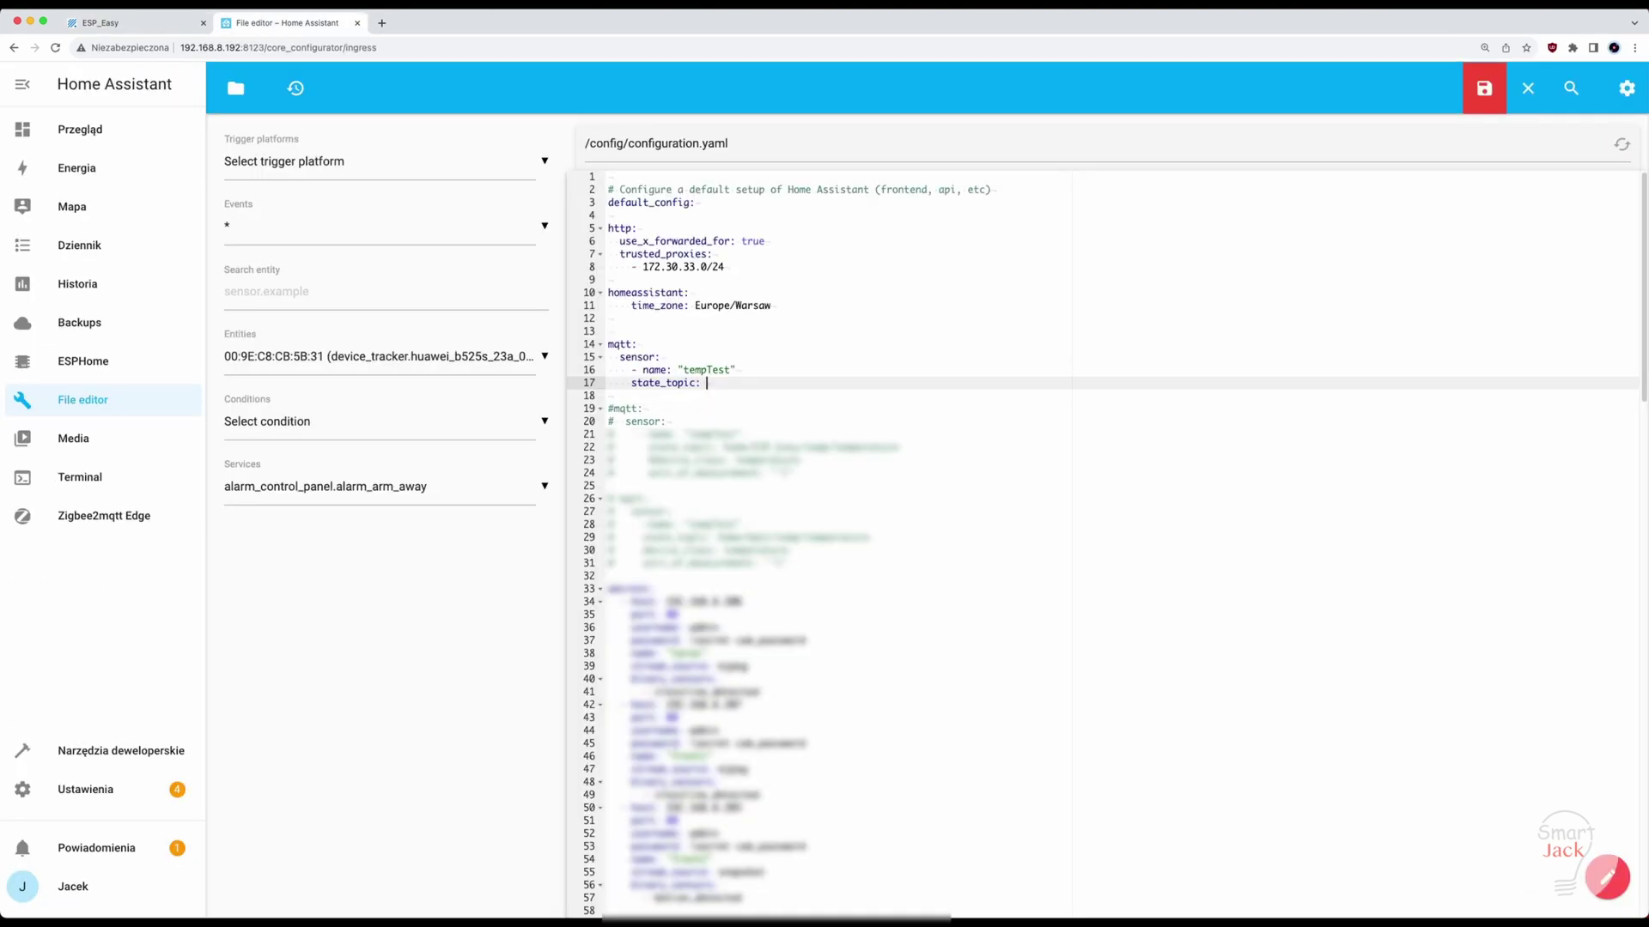
{"action": "key", "text": "super+v"}
{"action": "key", "text": "Return"}
Step: Add device_class: temperature and start a unit_of_measurement entry for the sensor
{"action": "left_click", "coordinate": [632, 383]}
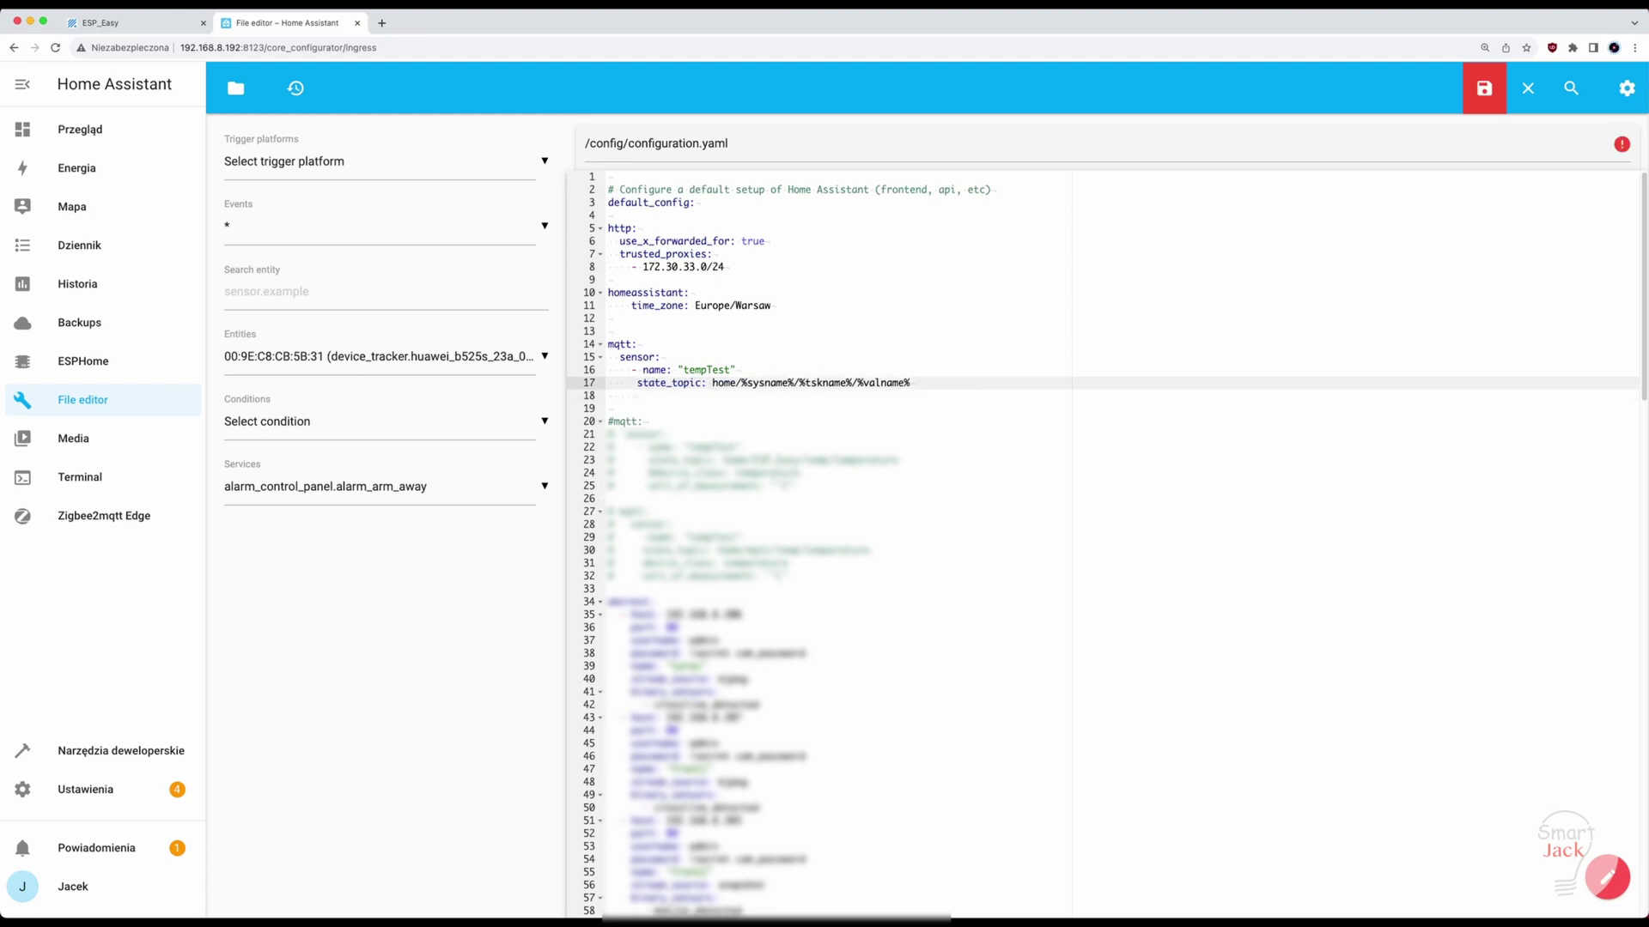
{"action": "key", "text": "Down"}
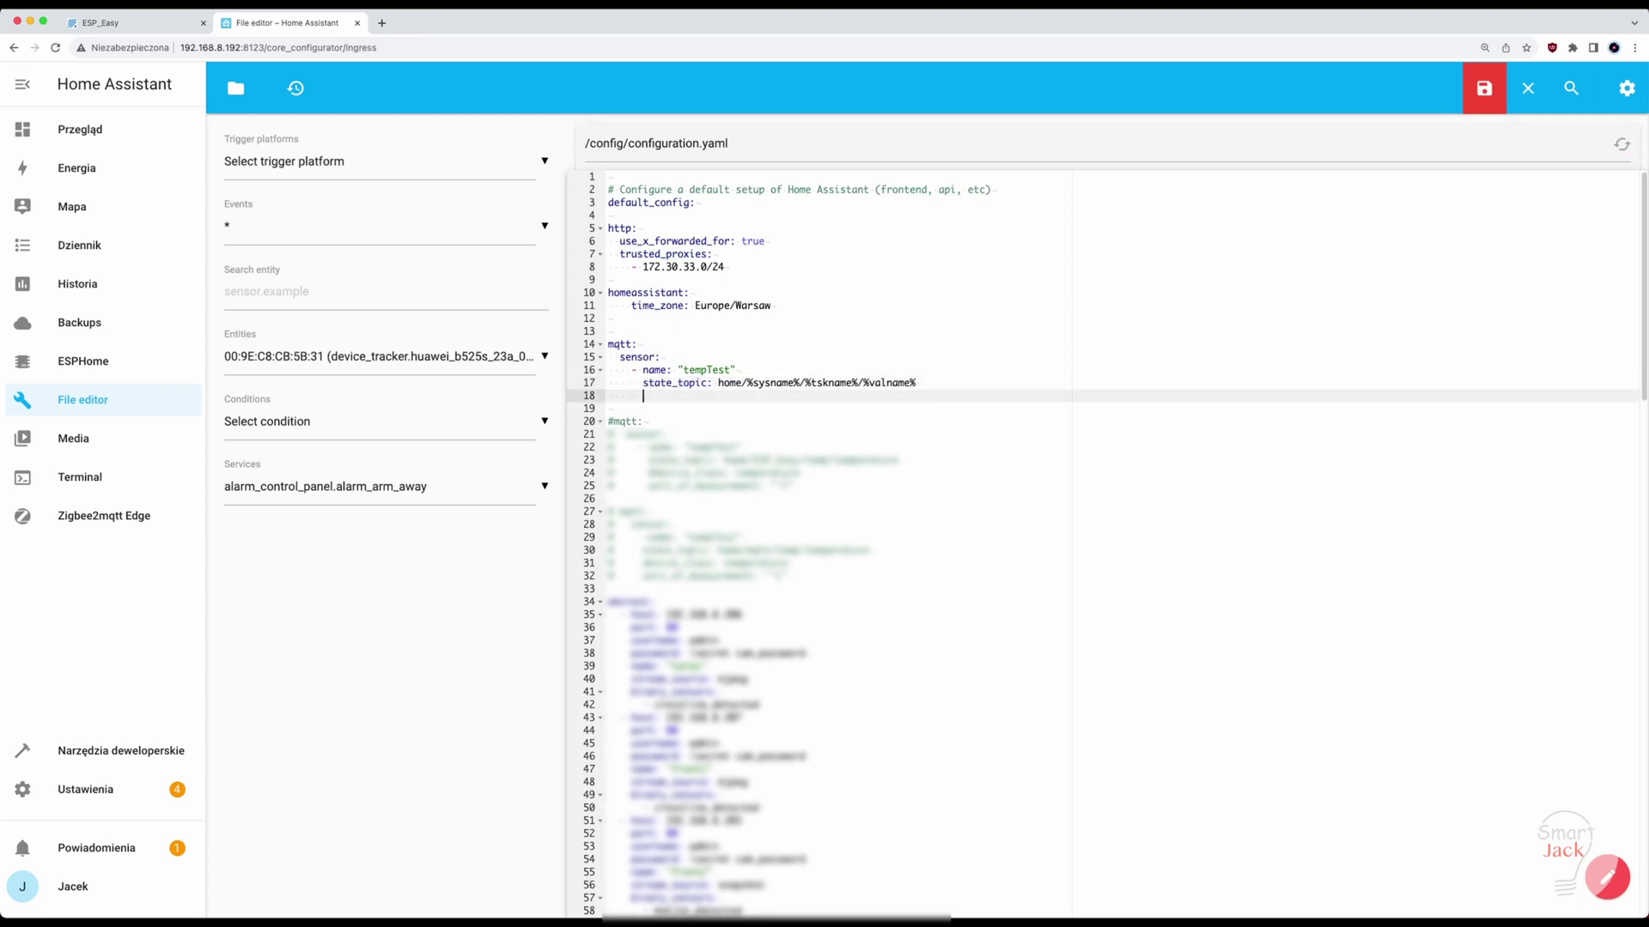
{"action": "type", "text": "dev"}
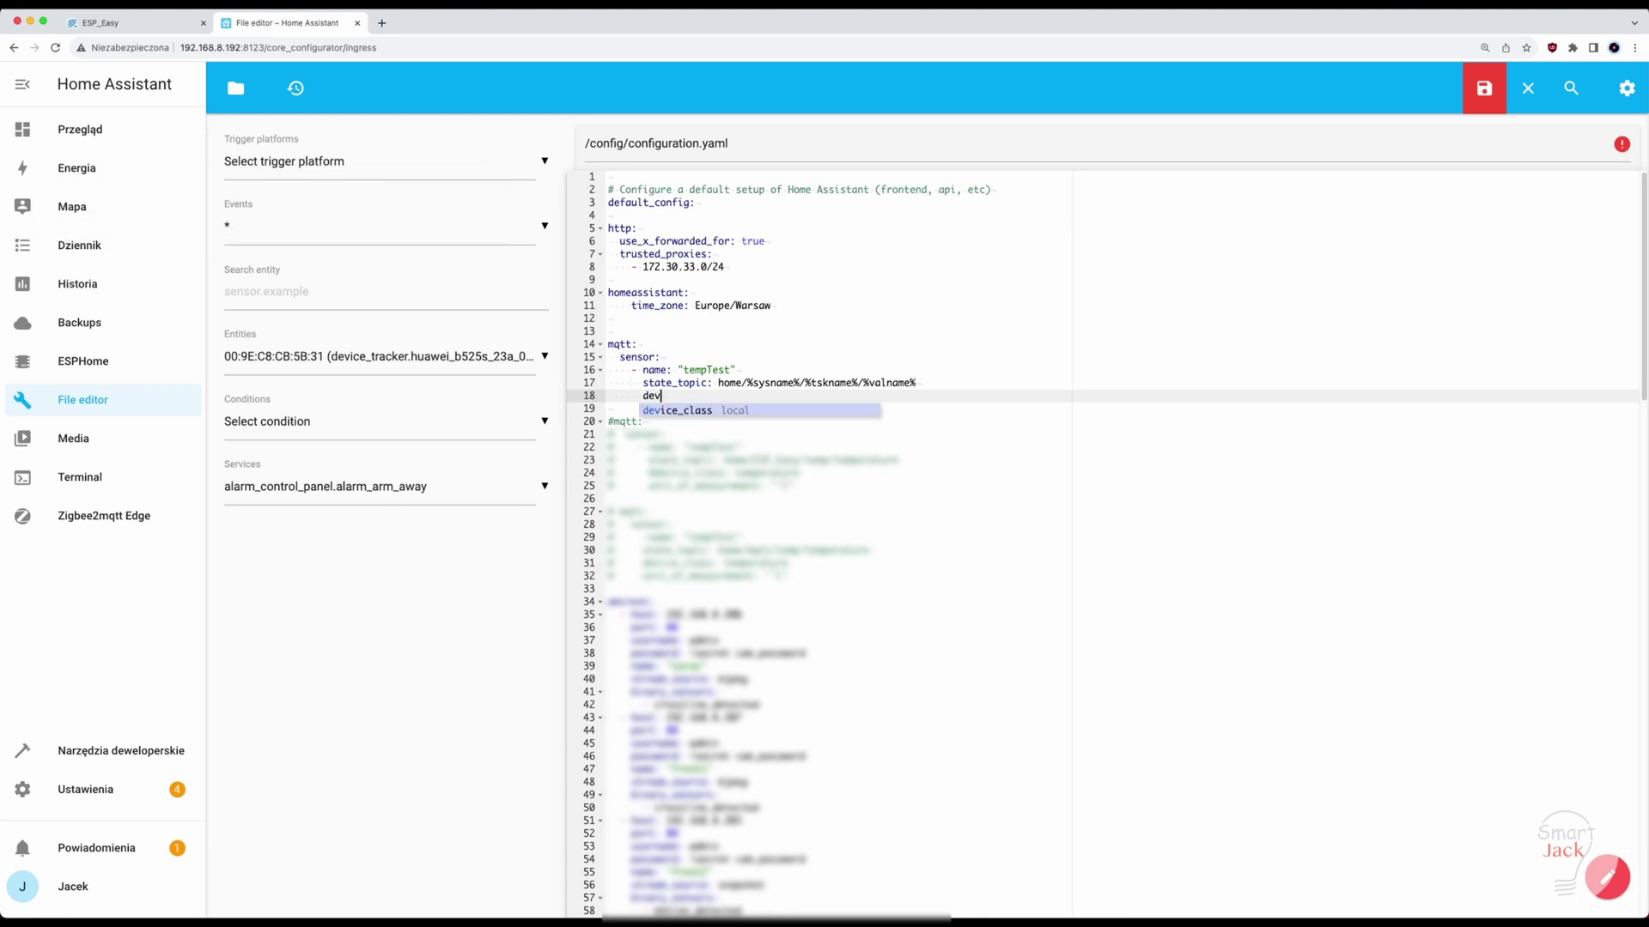
{"action": "key", "text": "Return"}
{"action": "type", "text": "te"}
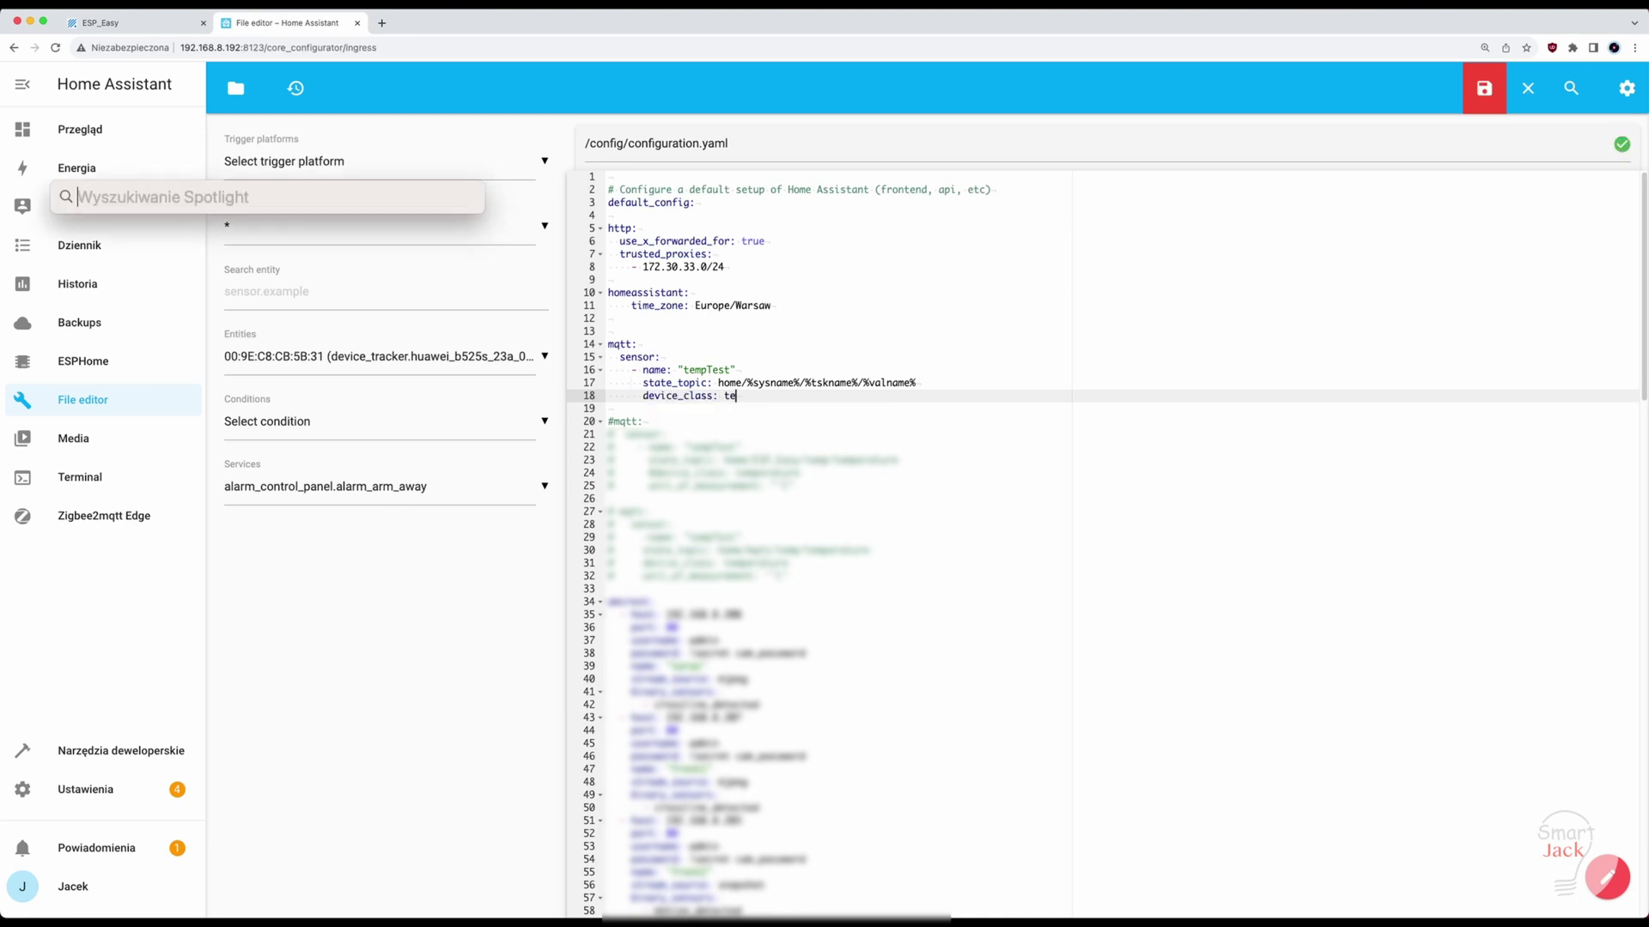
{"action": "type", "text": "mperature"}
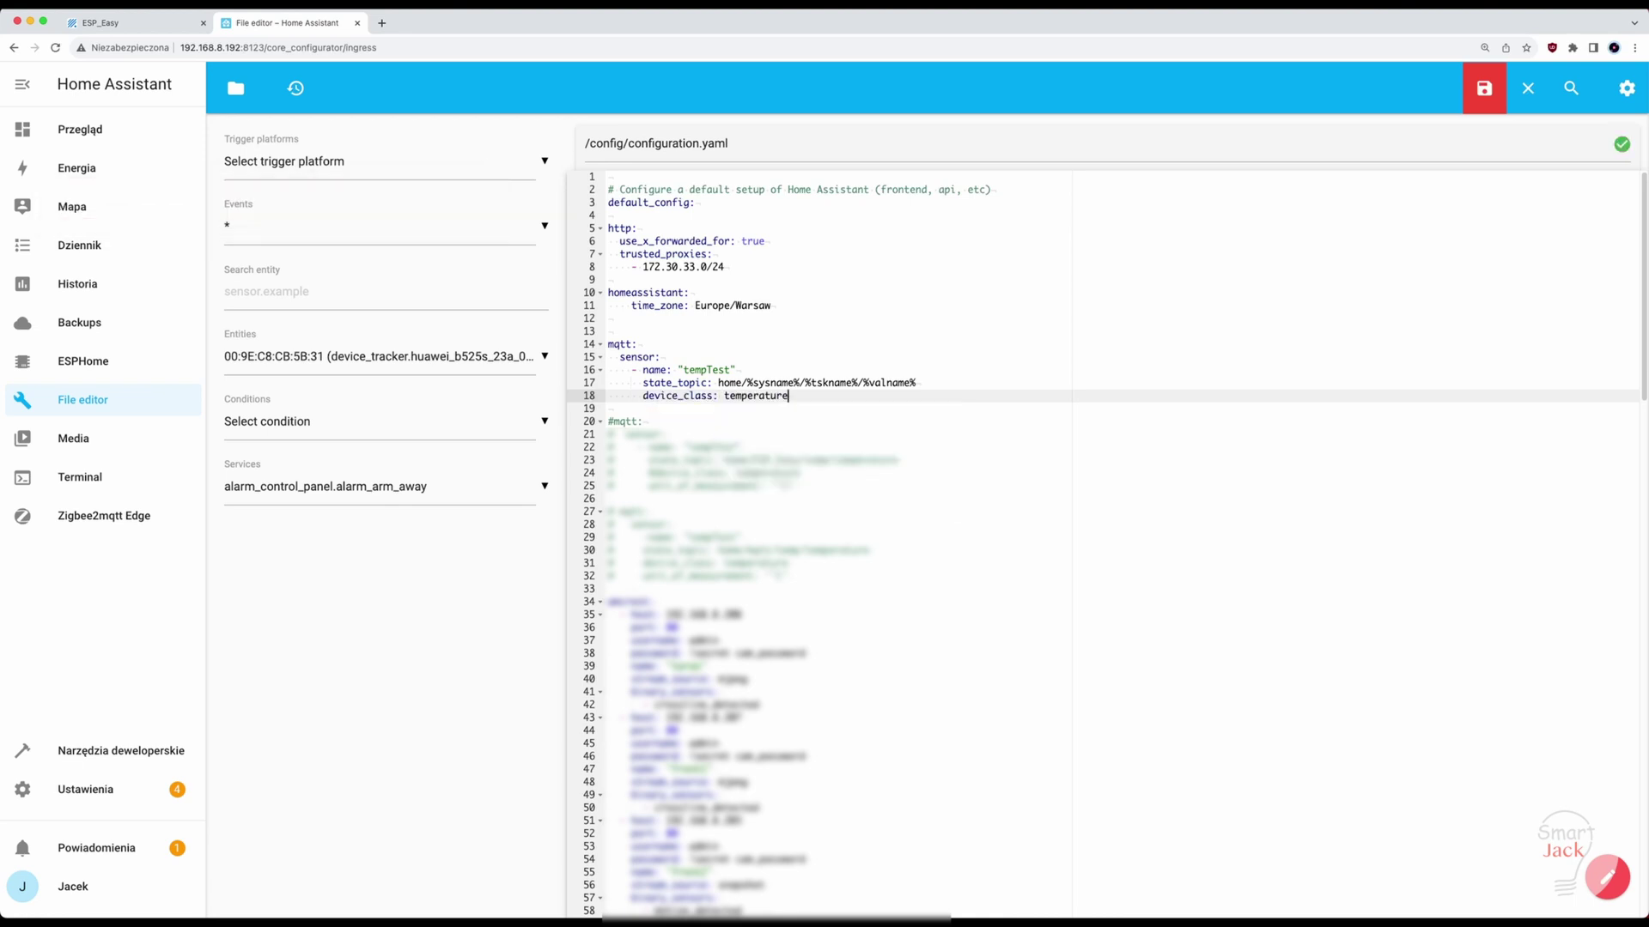
{"action": "key", "text": "Return"}
{"action": "type", "text": "unit_of_measurement: \"°C"}
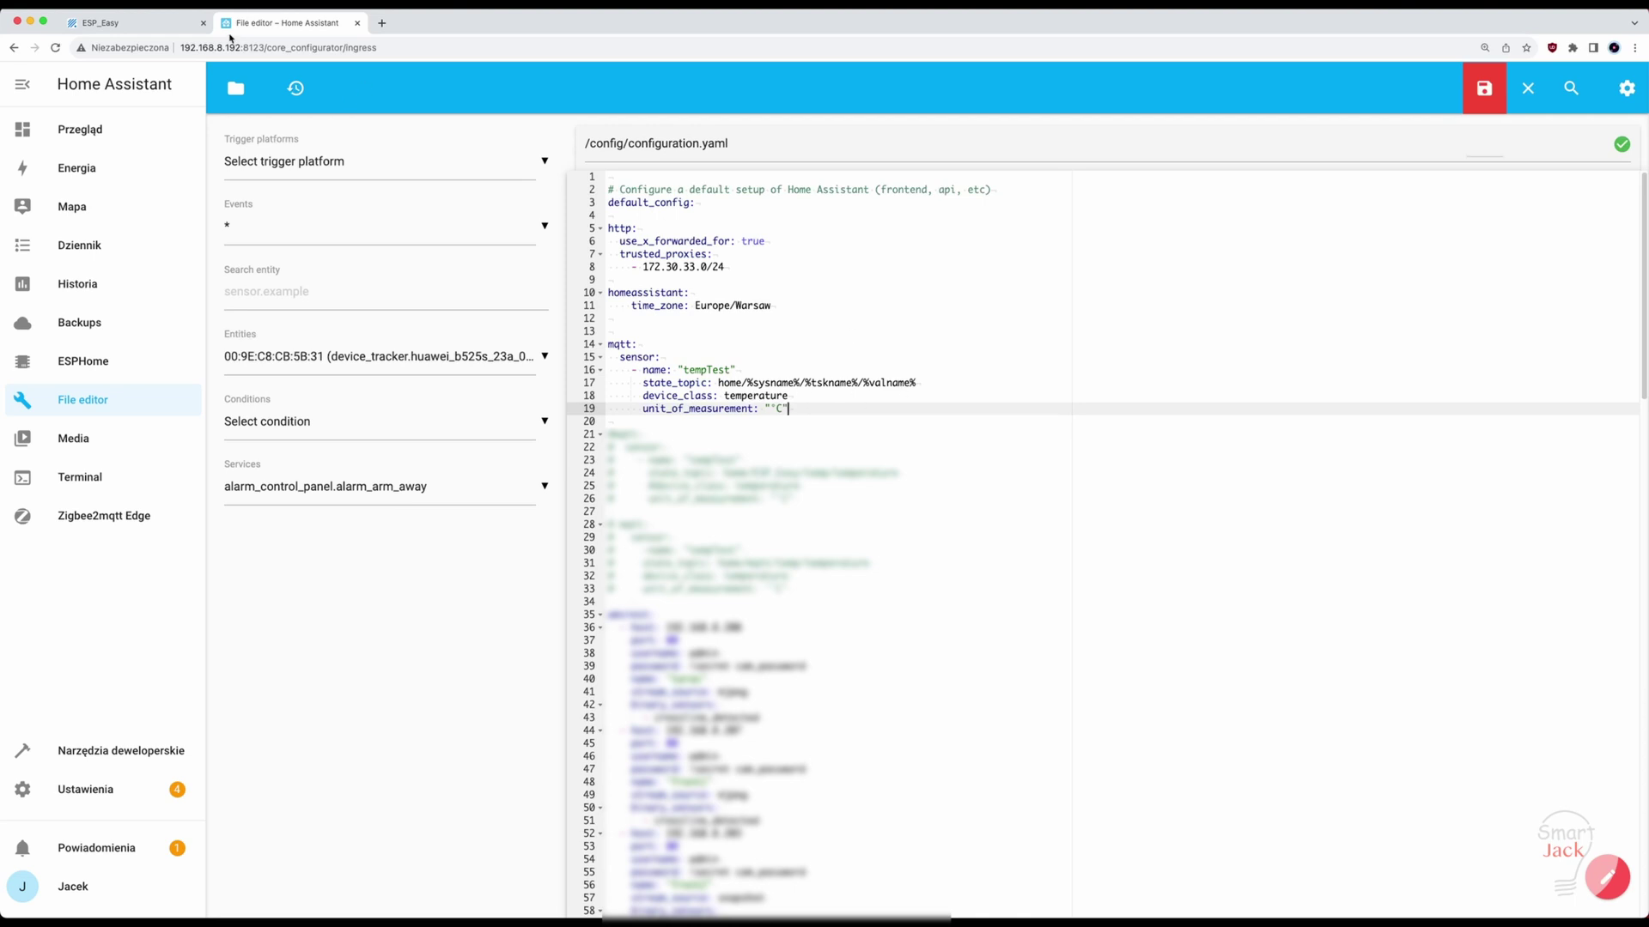
Step: Replace %sysname% in the state topic with the unit name ESP_Easy
{"action": "left_click", "coordinate": [149, 29]}
{"action": "left_click_drag", "start_coordinate": [147, 85], "coordinate": [231, 86]}
{"action": "key", "text": "ctrl+c"}
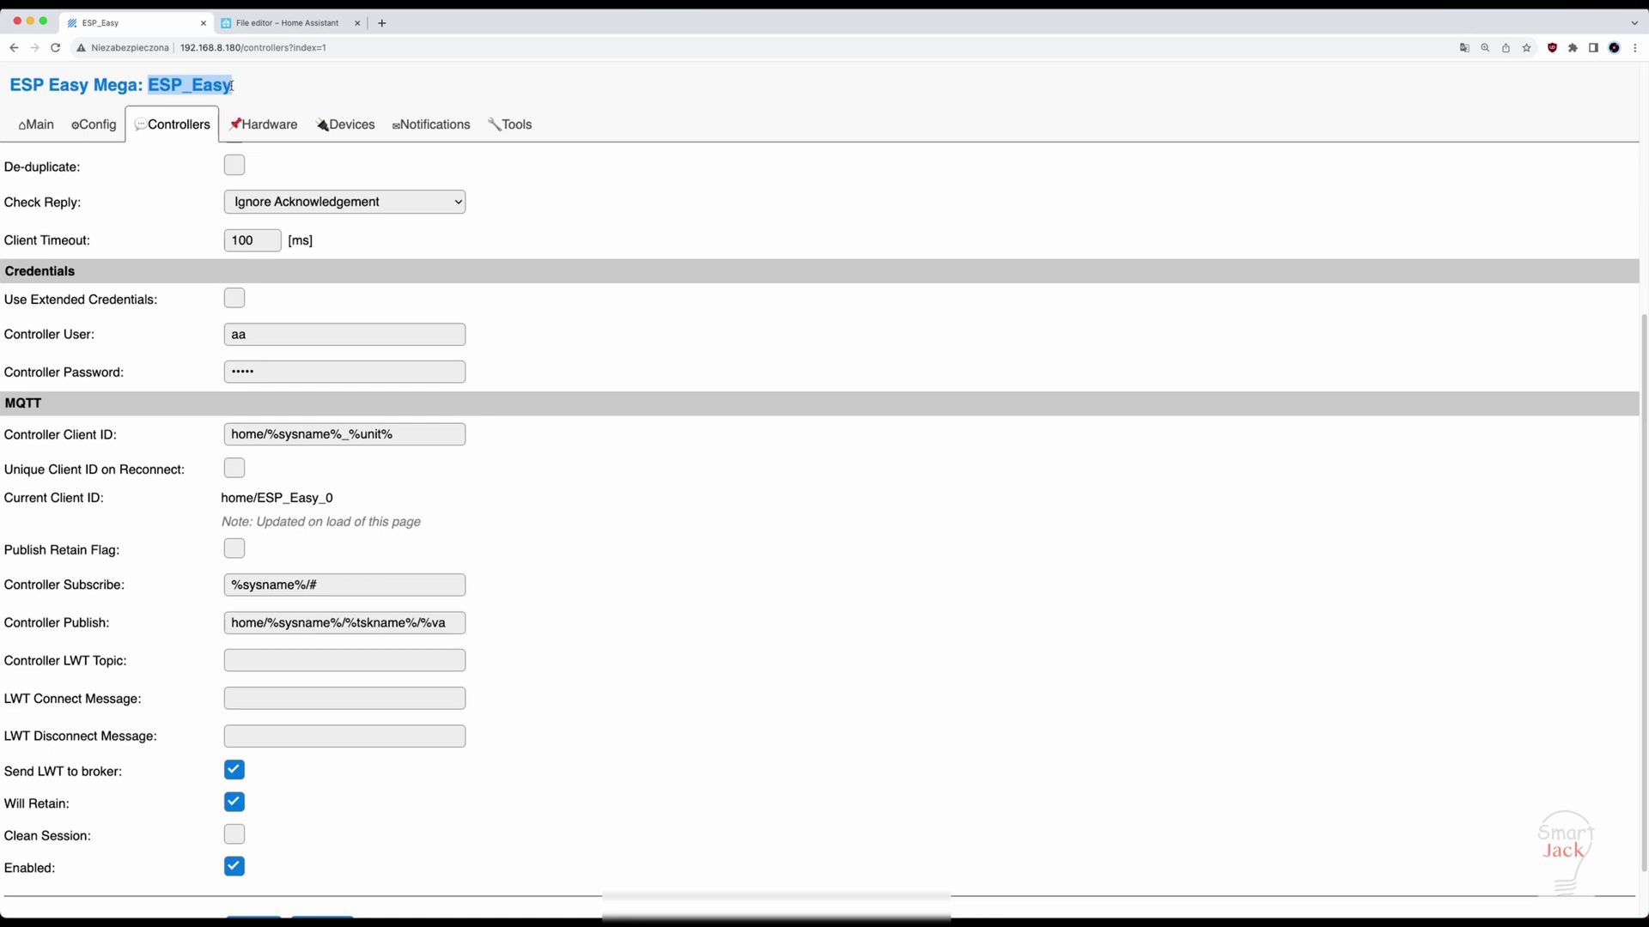
{"action": "left_click", "coordinate": [287, 23]}
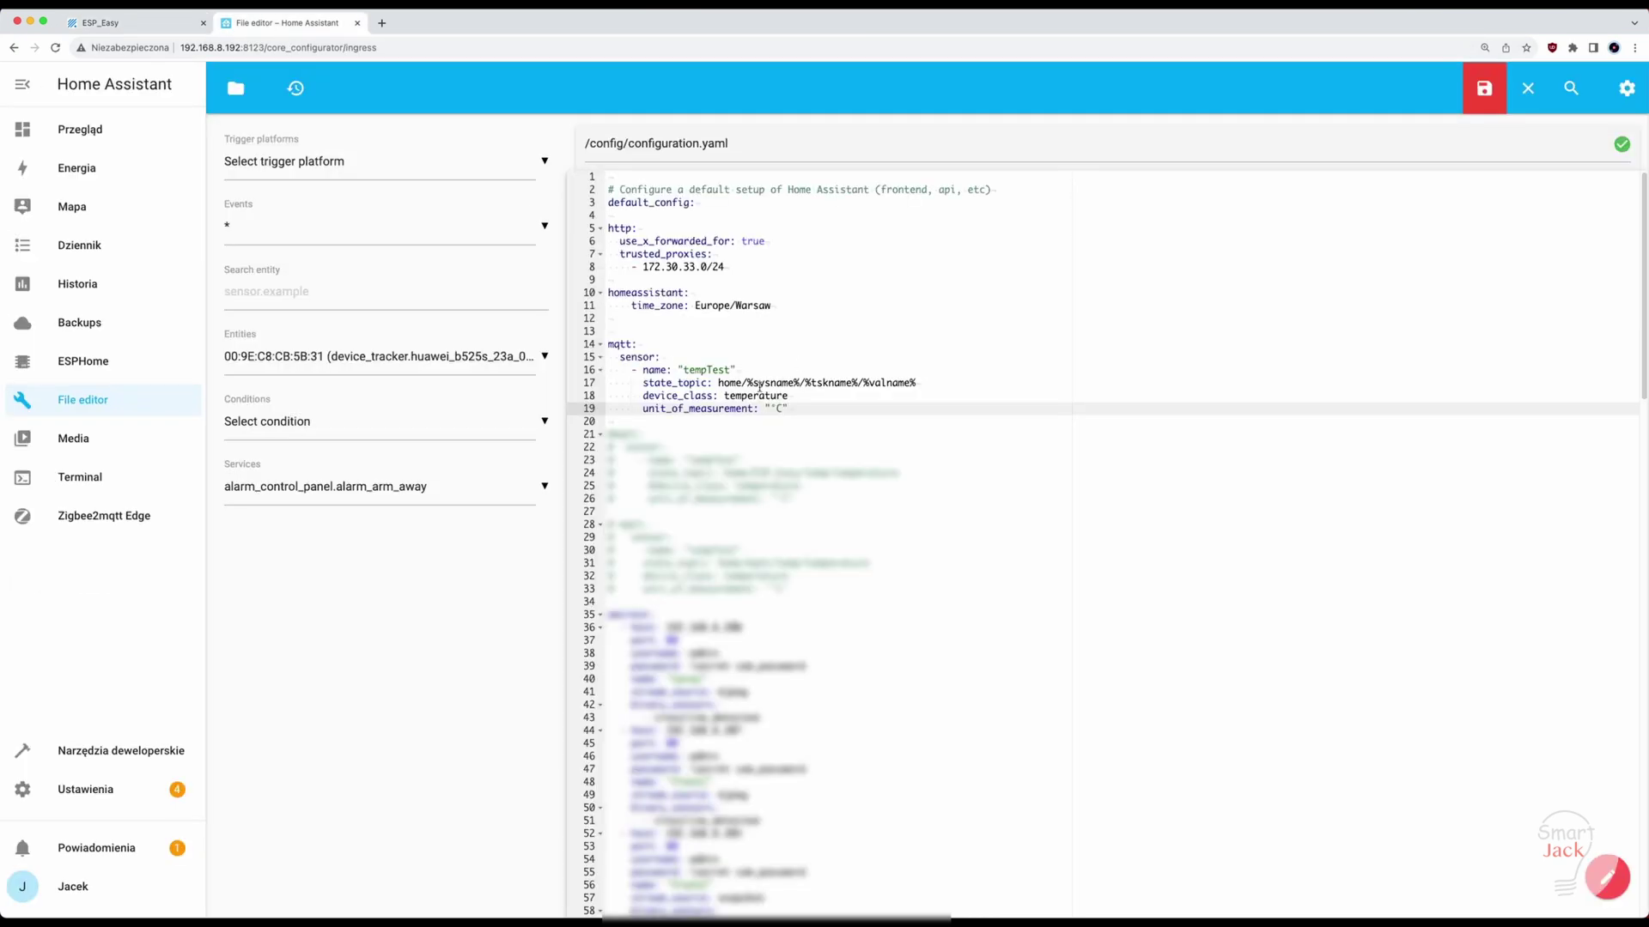
{"action": "left_click_drag", "start_coordinate": [747, 383], "coordinate": [799, 383]}
{"action": "key", "text": "ctrl+v"}
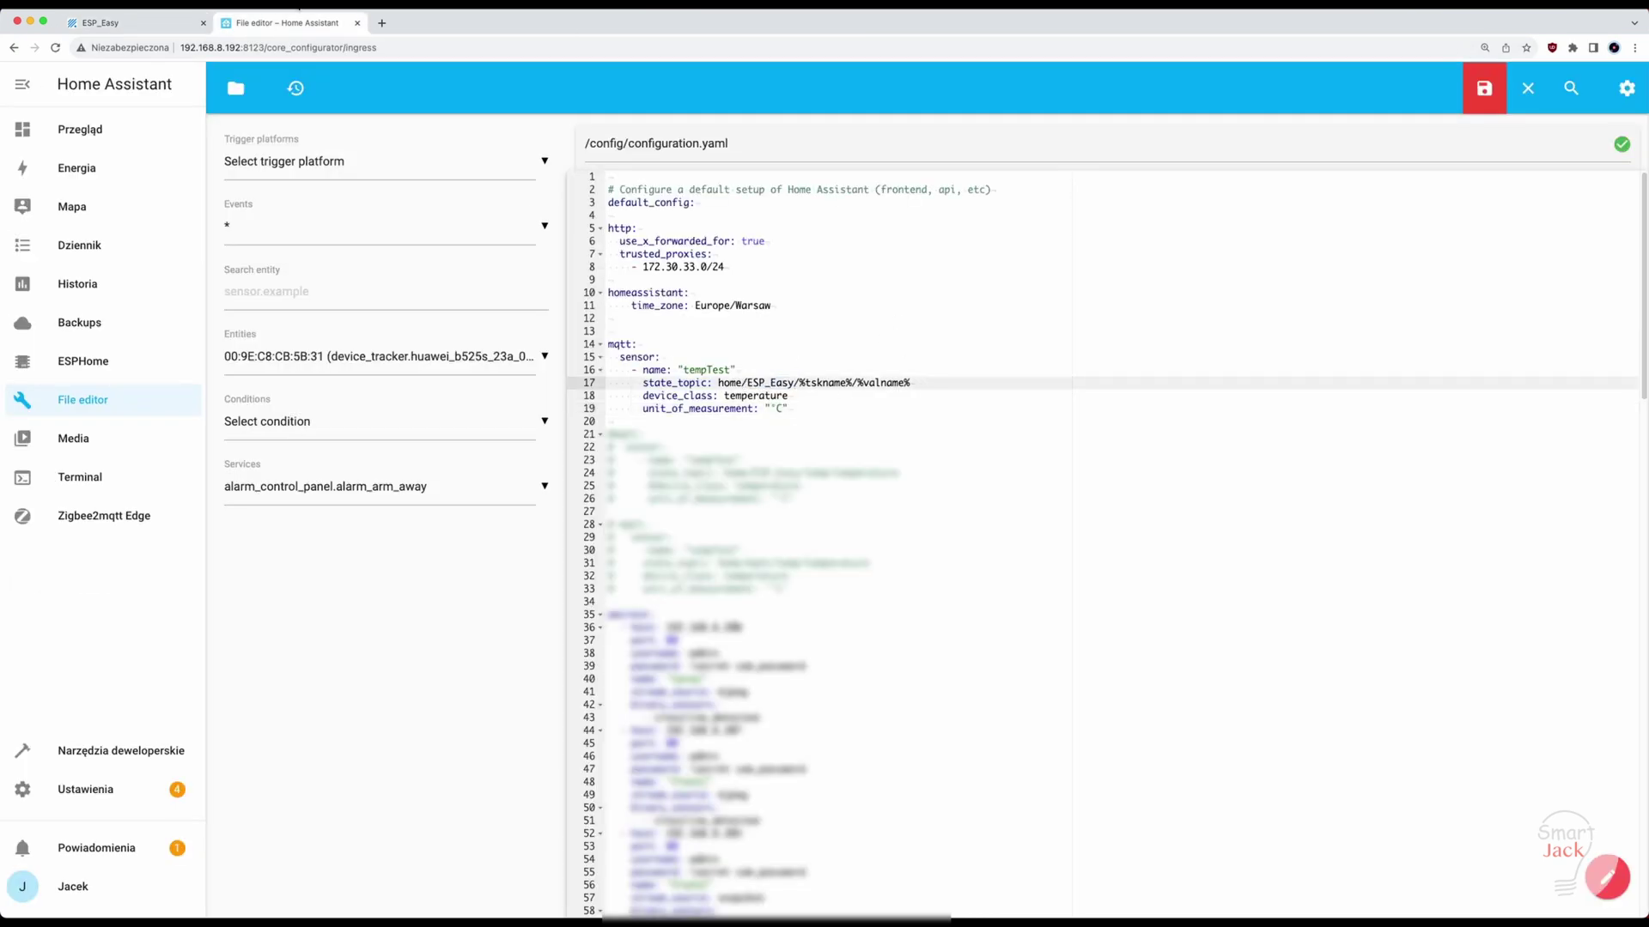
Step: Replace %tskname% in the state topic with the task name temp
{"action": "left_click", "coordinate": [101, 23]}
{"action": "left_click", "coordinate": [345, 125]}
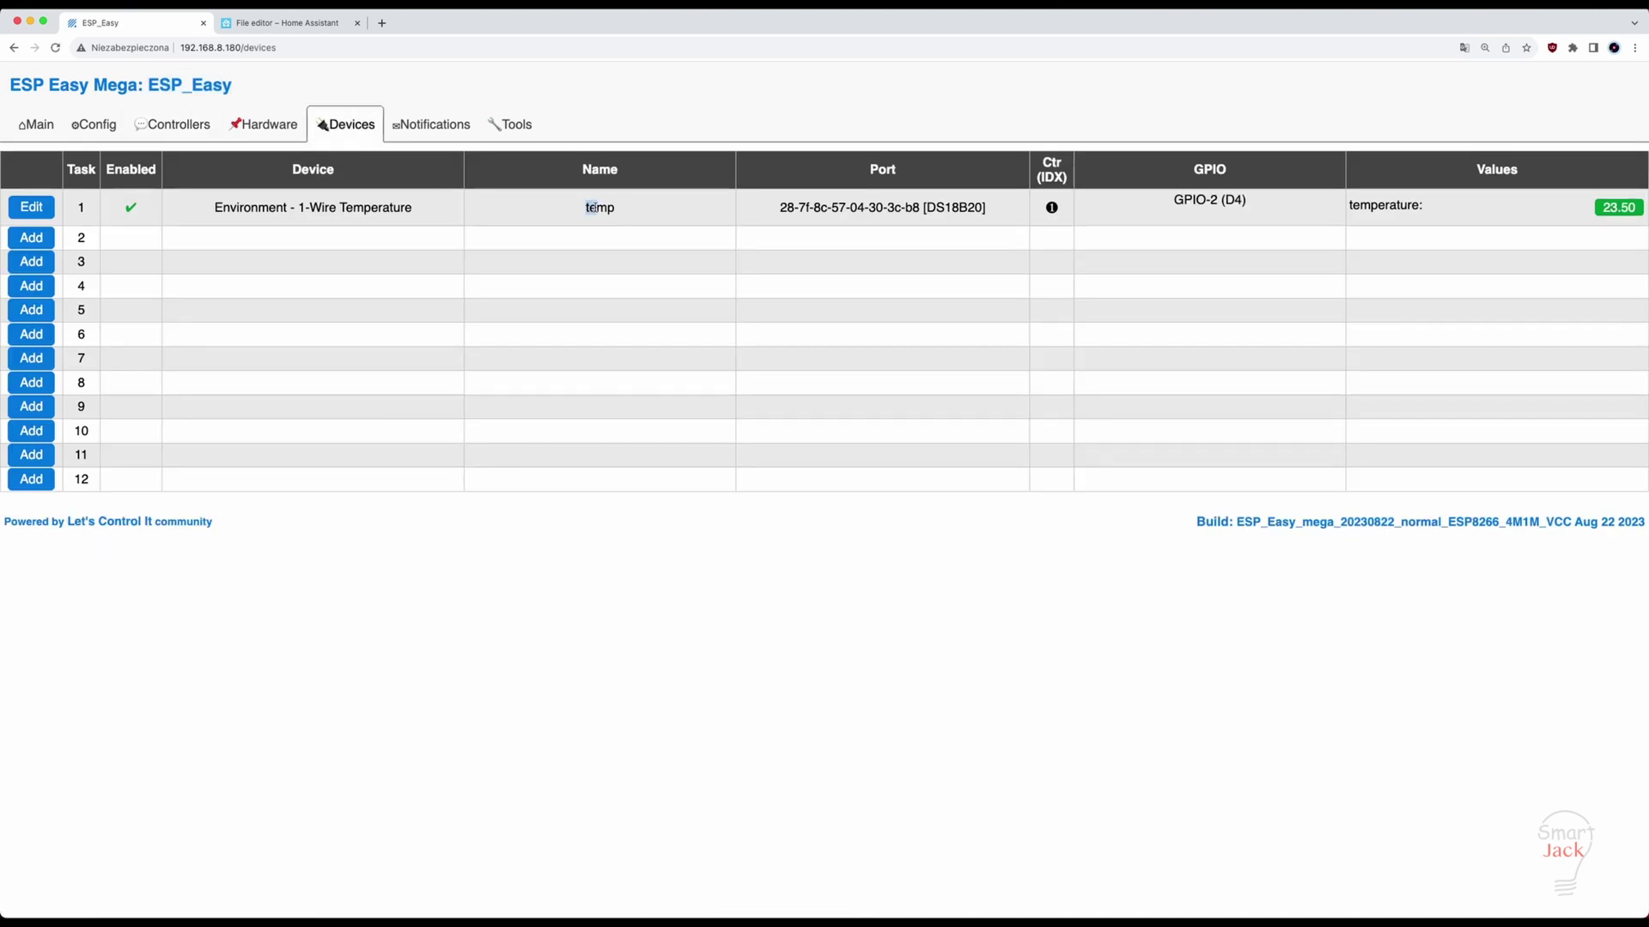
{"action": "left_click_drag", "start_coordinate": [592, 207], "coordinate": [624, 211]}
{"action": "right_click", "coordinate": [607, 208]}
{"action": "left_click", "coordinate": [631, 232]}
{"action": "left_click", "coordinate": [325, 24]}
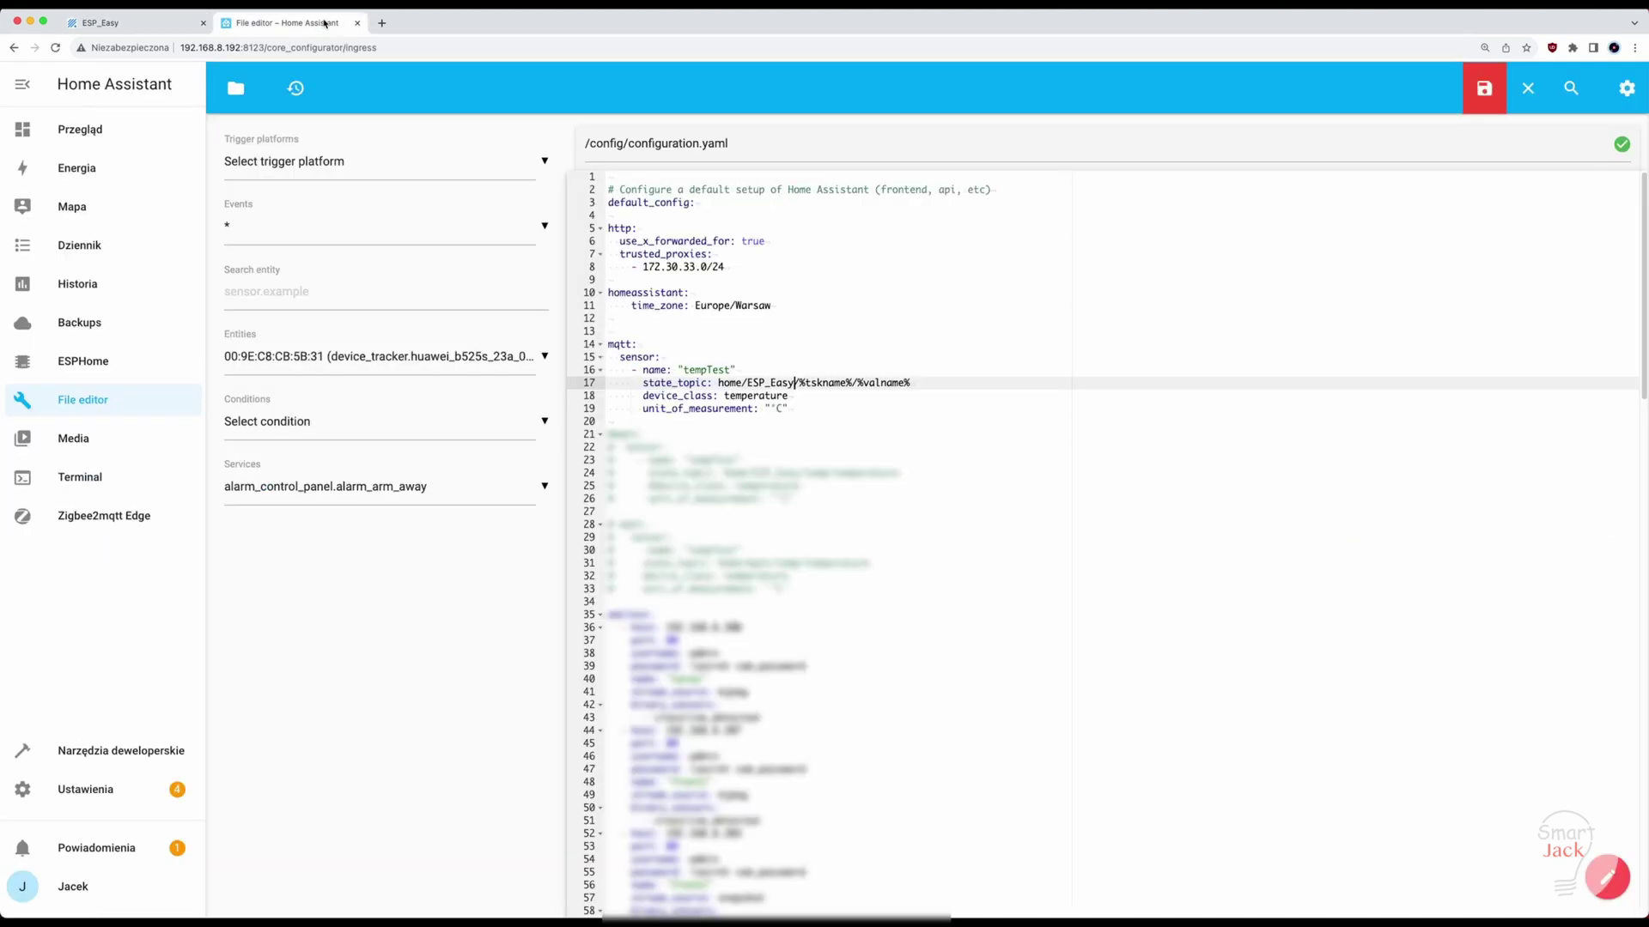
{"action": "left_click_drag", "start_coordinate": [852, 382], "coordinate": [801, 382]}
{"action": "key", "text": "super+v"}
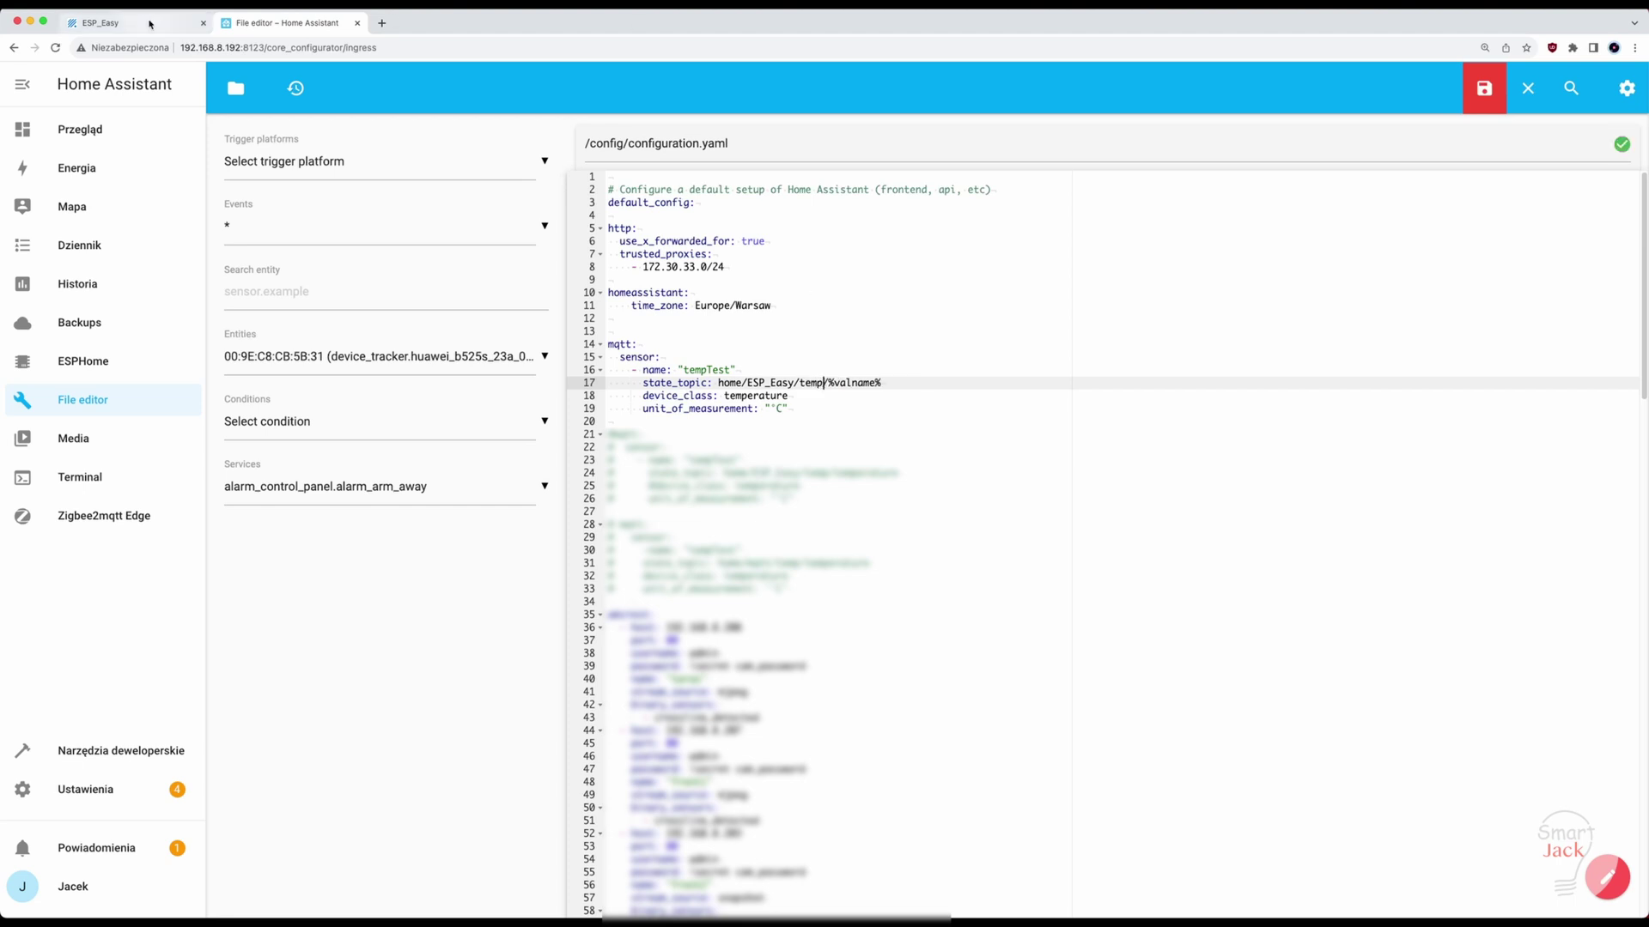
Step: Replace %valname% with temperature and save configuration.yaml
{"action": "left_click", "coordinate": [137, 23]}
{"action": "left_click", "coordinate": [1418, 204]}
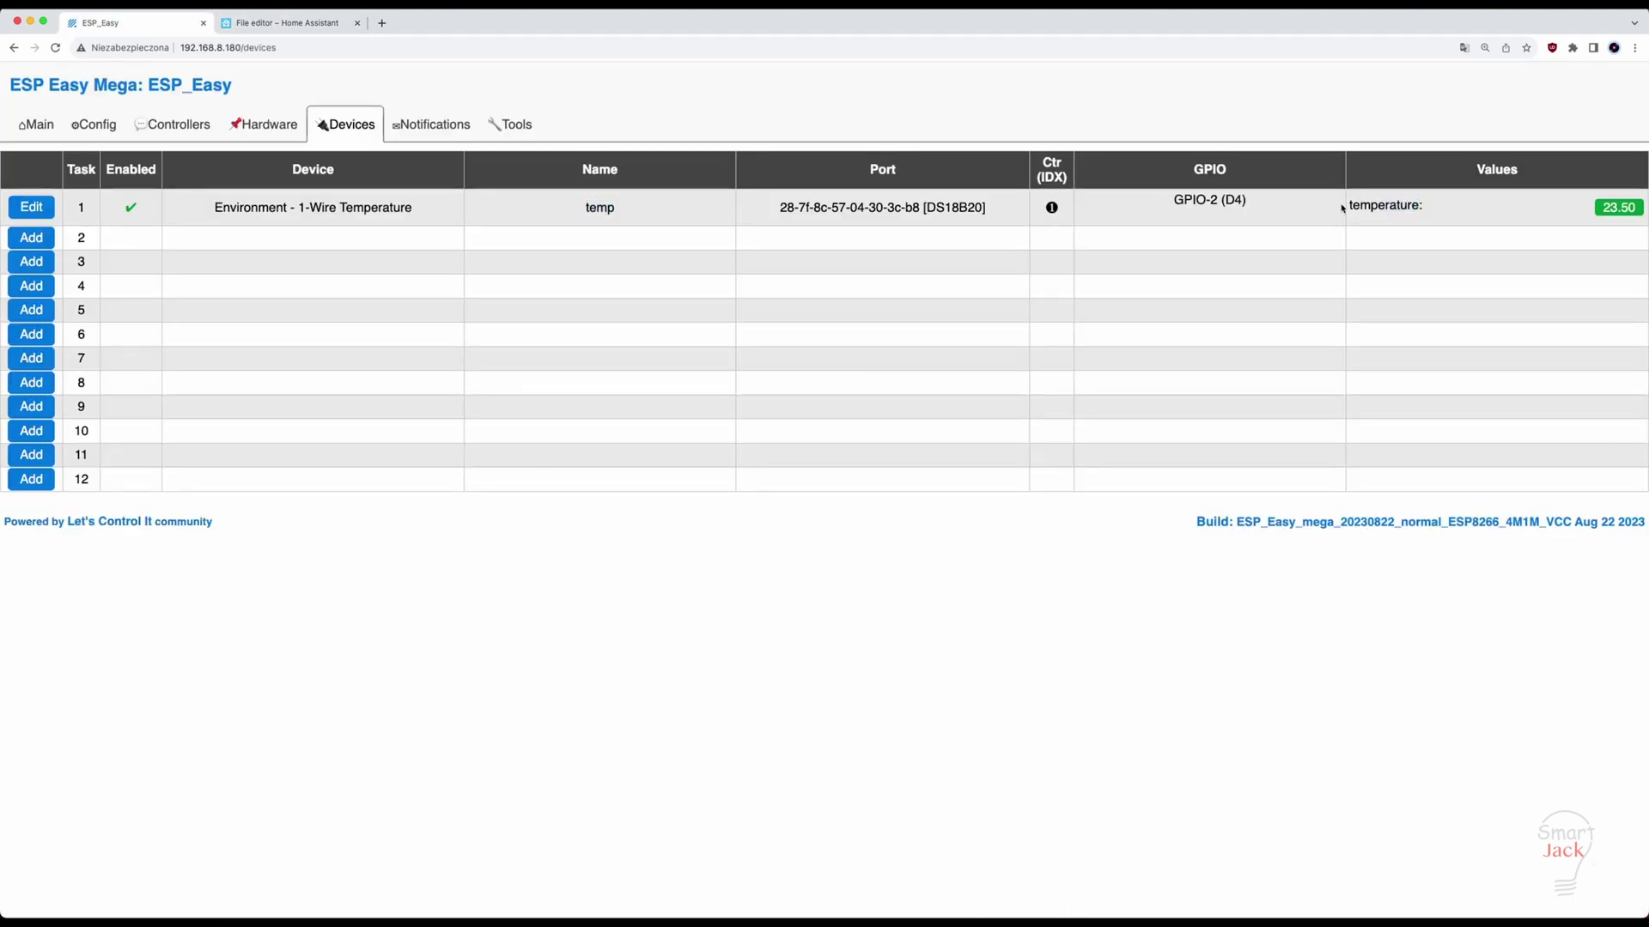
{"action": "double_click", "coordinate": [1386, 205]}
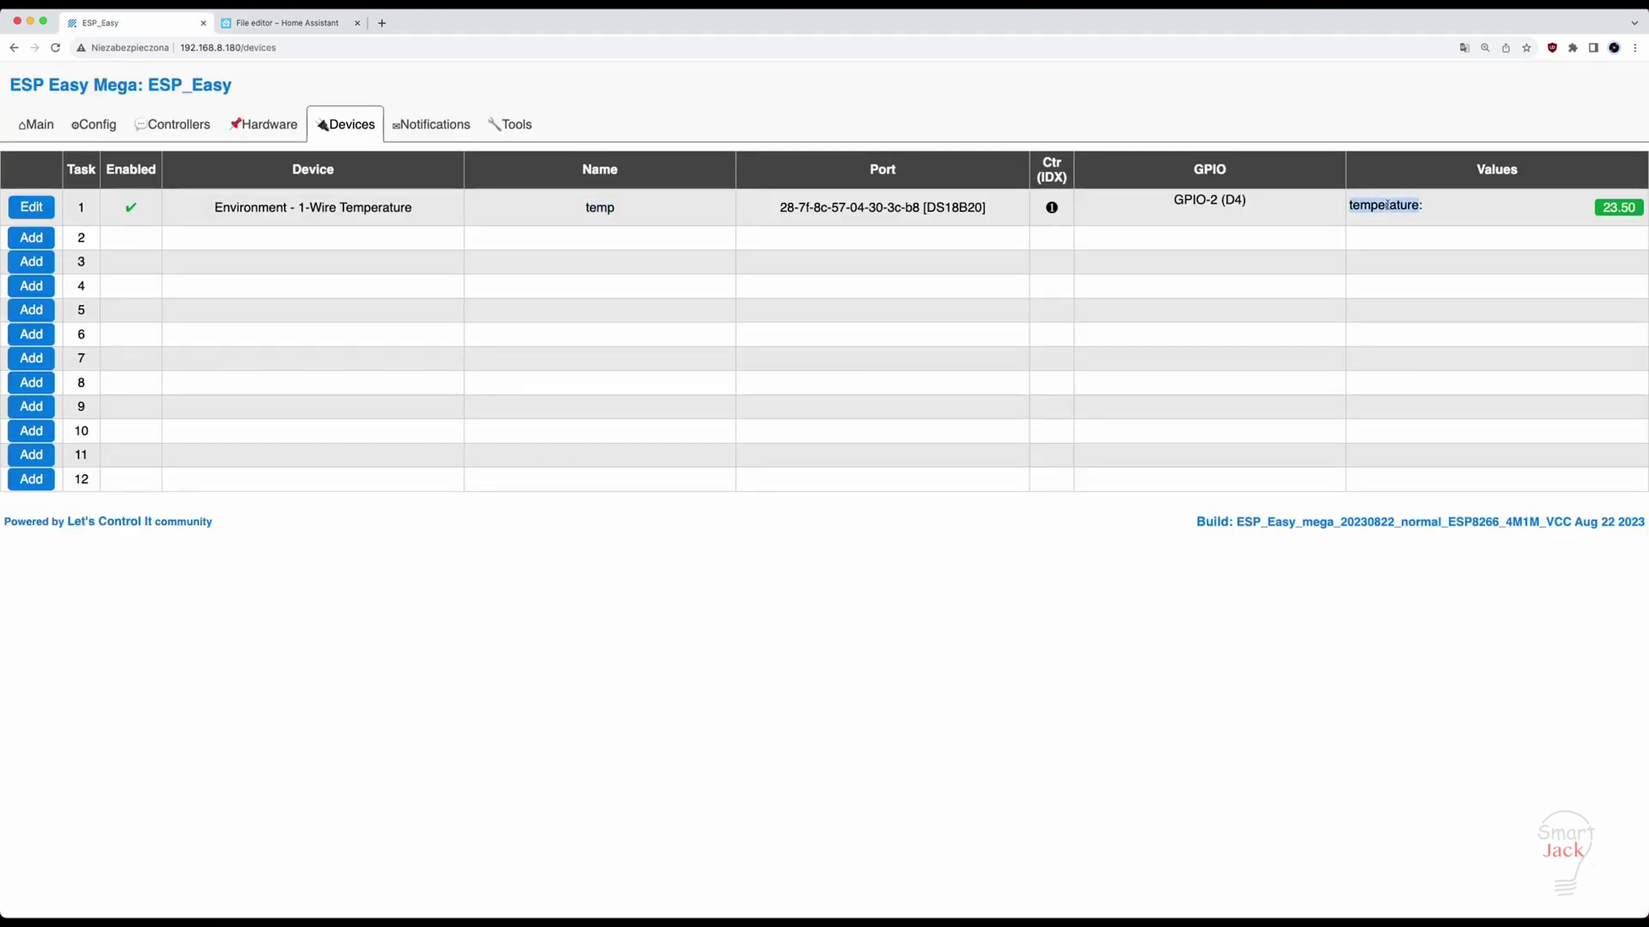
{"action": "left_click", "coordinate": [319, 26]}
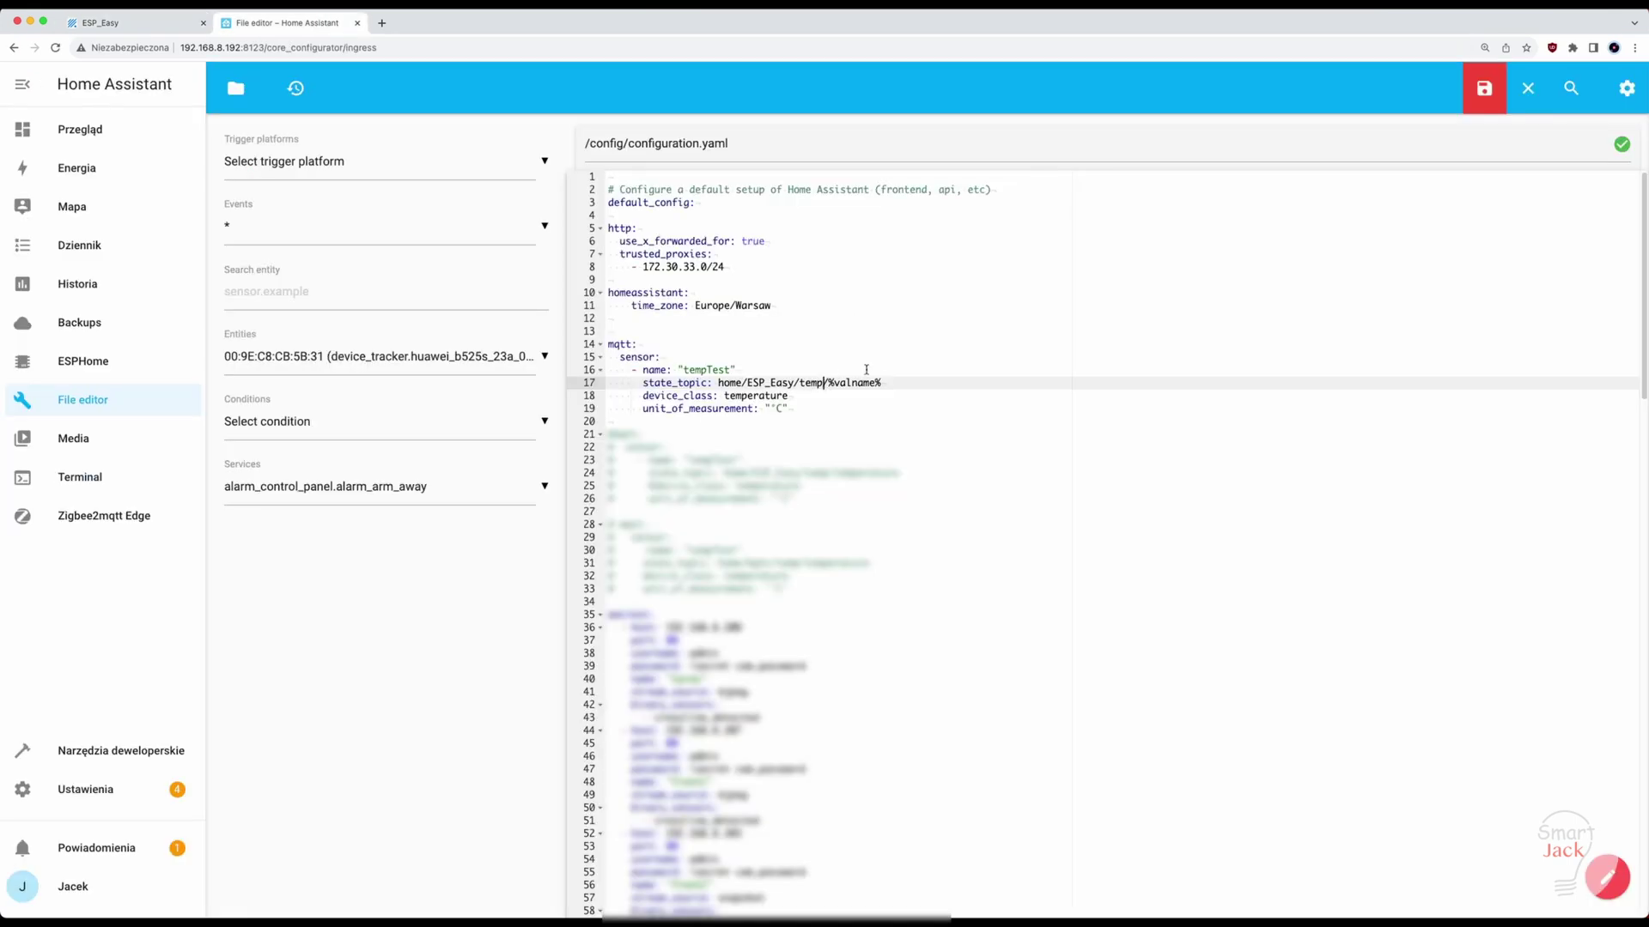
{"action": "left_click_drag", "start_coordinate": [880, 383], "coordinate": [824, 385]}
{"action": "key", "text": "super+v"}
{"action": "left_click", "coordinate": [1486, 89]}
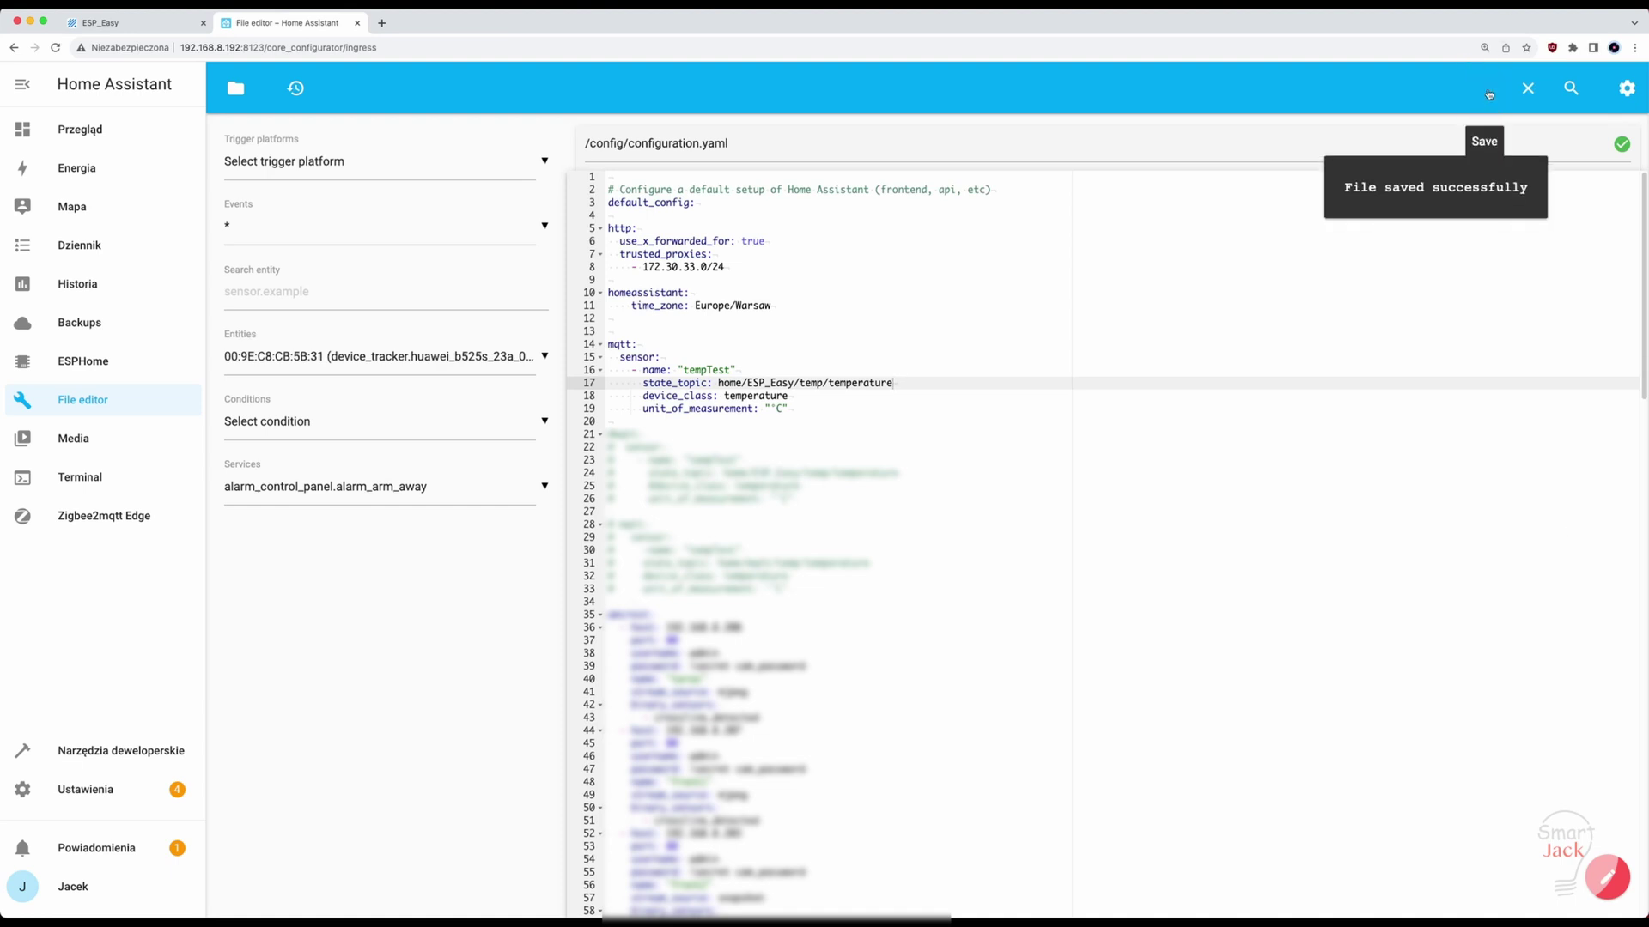
Step: Quick-reload Home Assistant's YAML configuration from Developer tools
{"action": "left_click", "coordinate": [101, 749]}
{"action": "left_click", "coordinate": [1226, 370]}
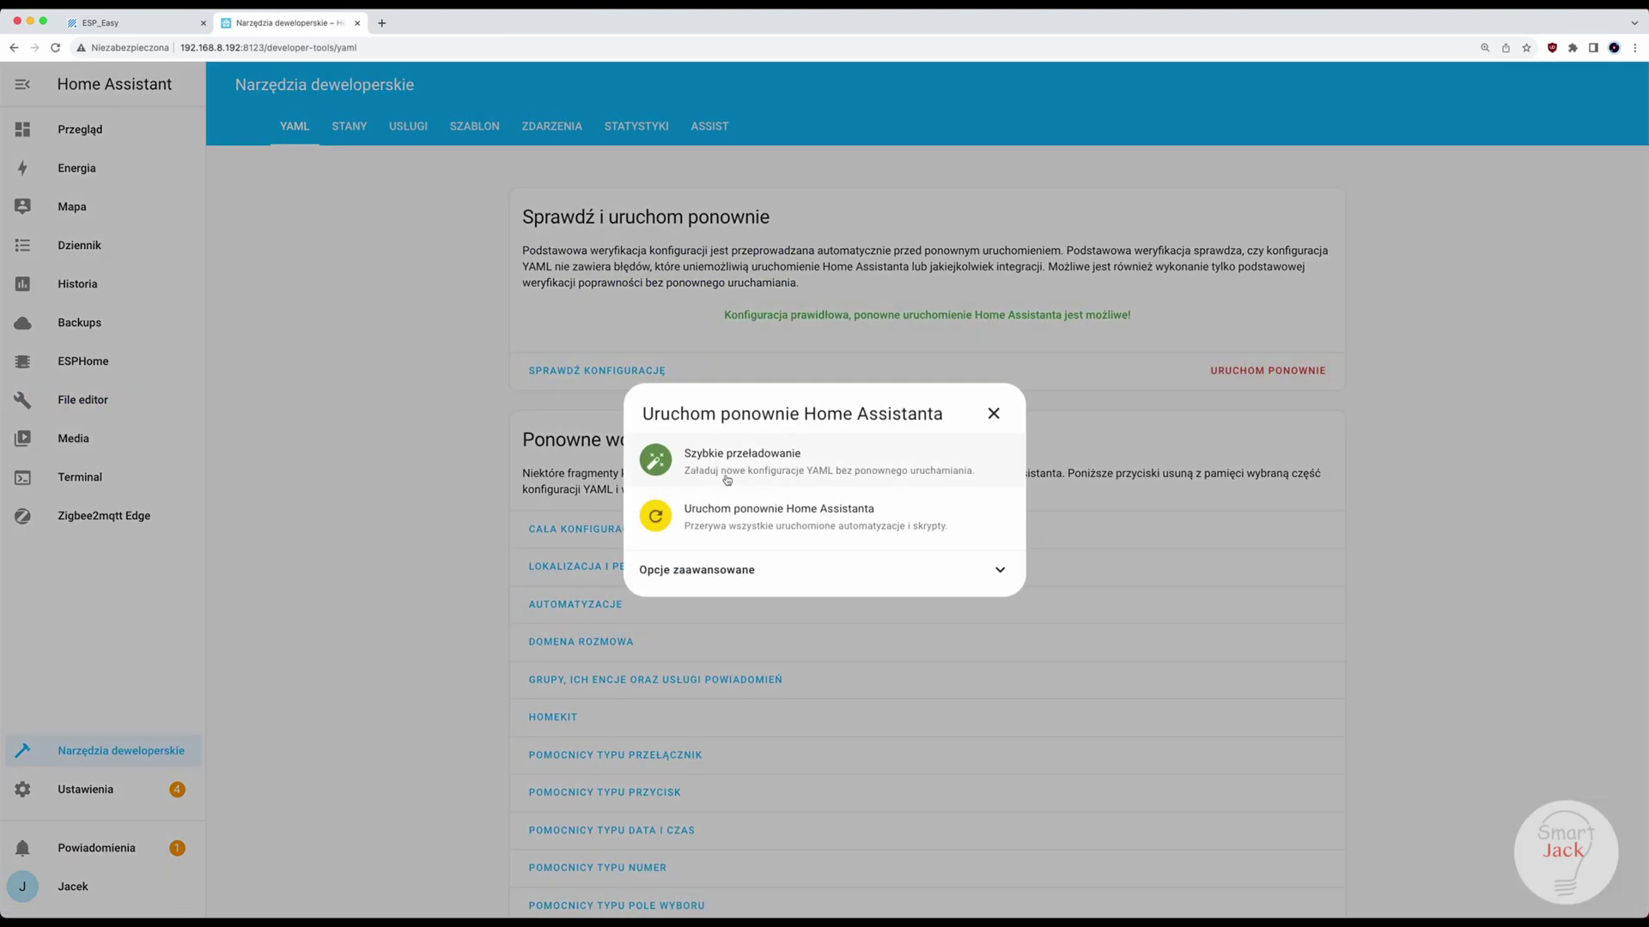
{"action": "left_click", "coordinate": [726, 479]}
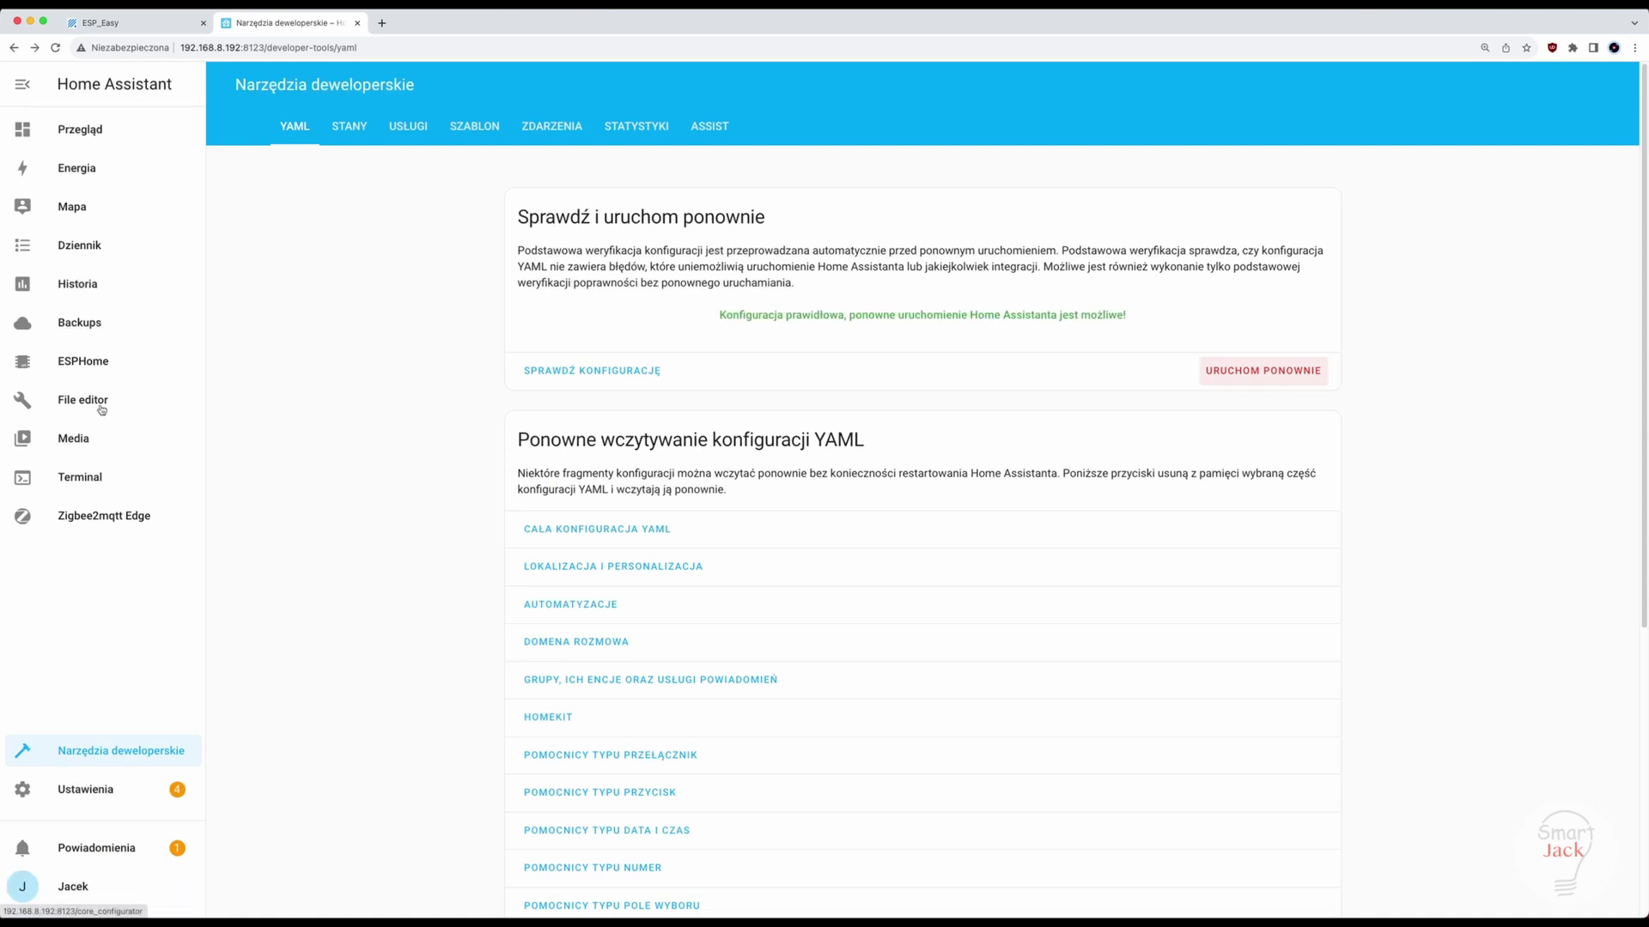
Step: Find the tempTest entity, check its 23,50 reading, and compare with ESP Easy
{"action": "left_click", "coordinate": [125, 783]}
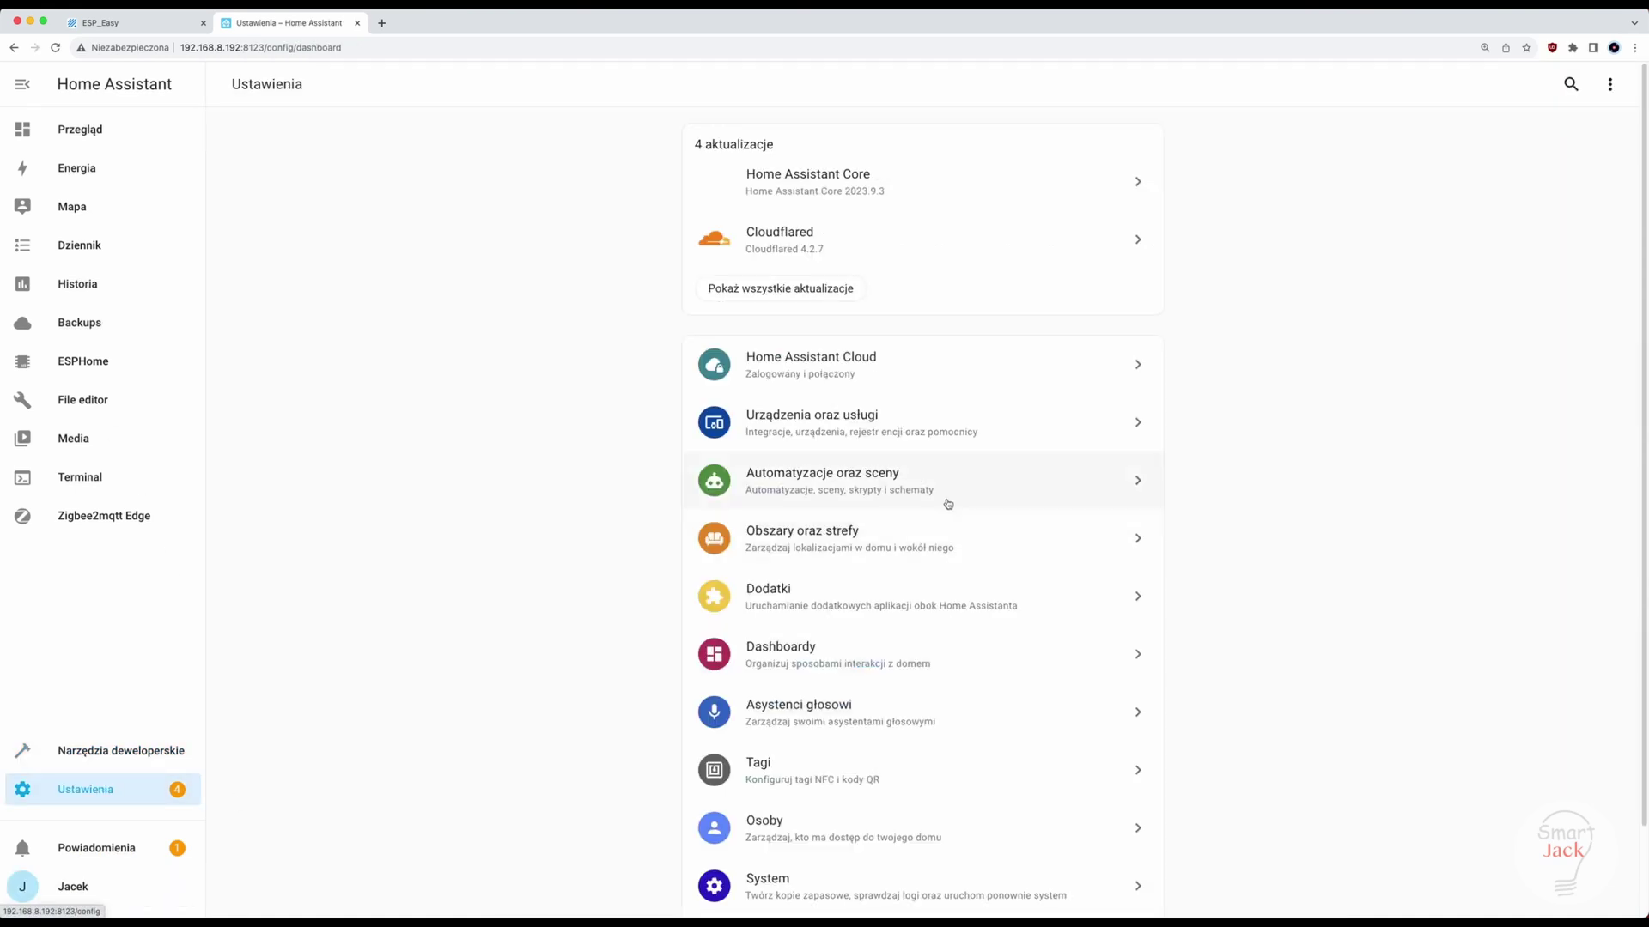
{"action": "left_click", "coordinate": [897, 420]}
{"action": "left_click", "coordinate": [978, 90]}
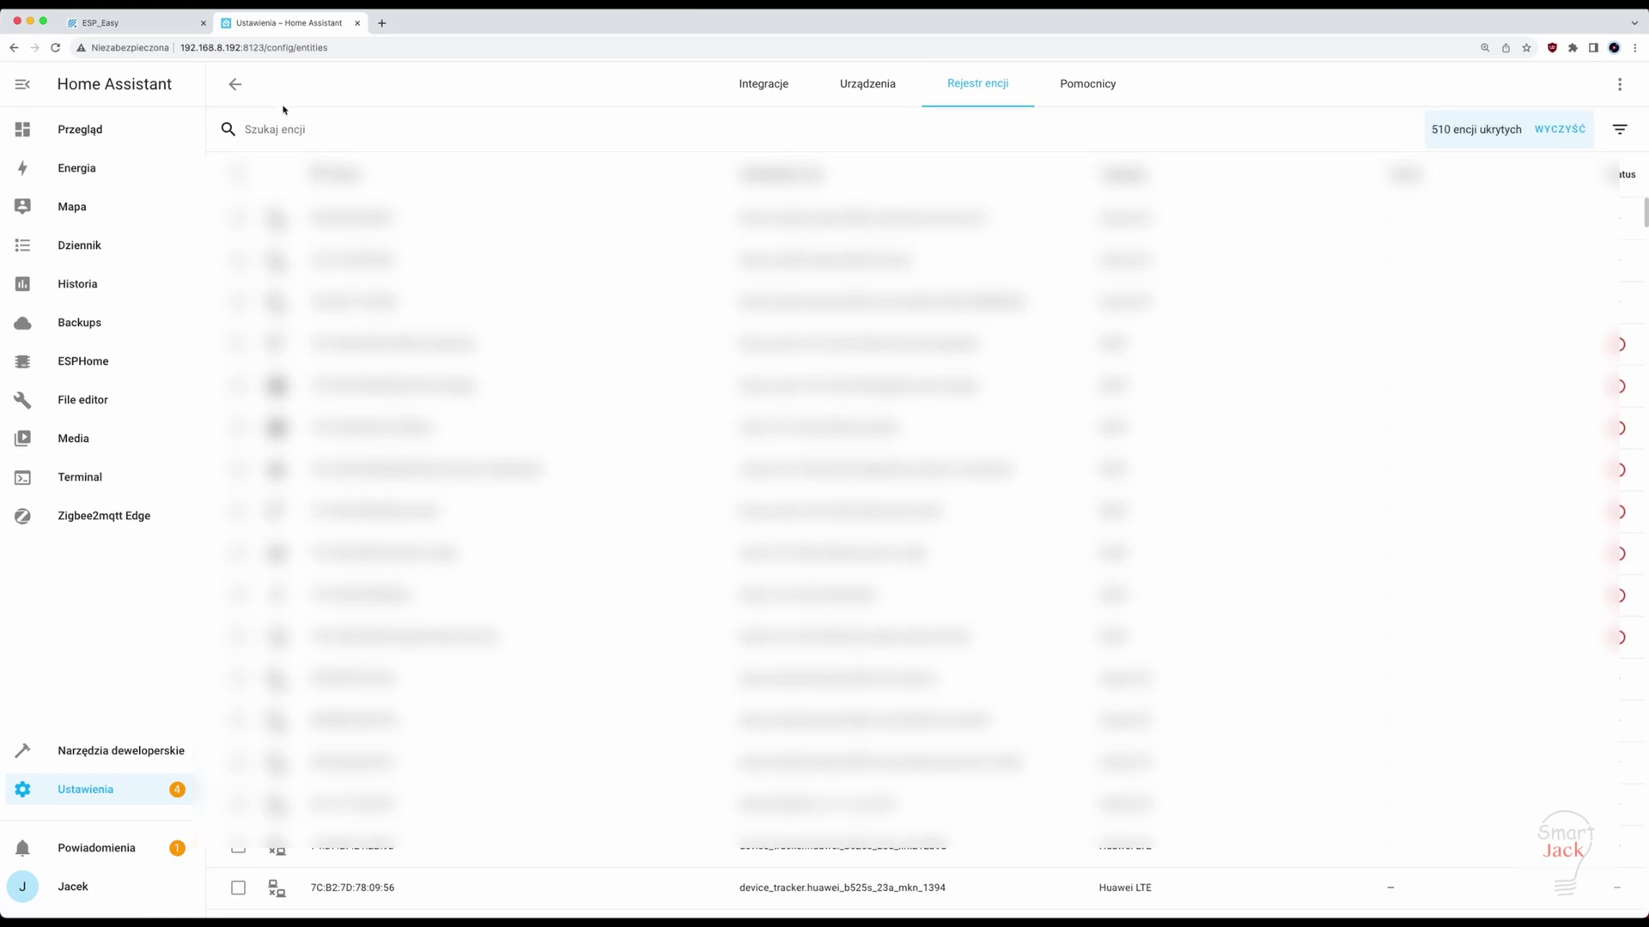
{"action": "left_click", "coordinate": [277, 135]}
{"action": "type", "text": "temp"}
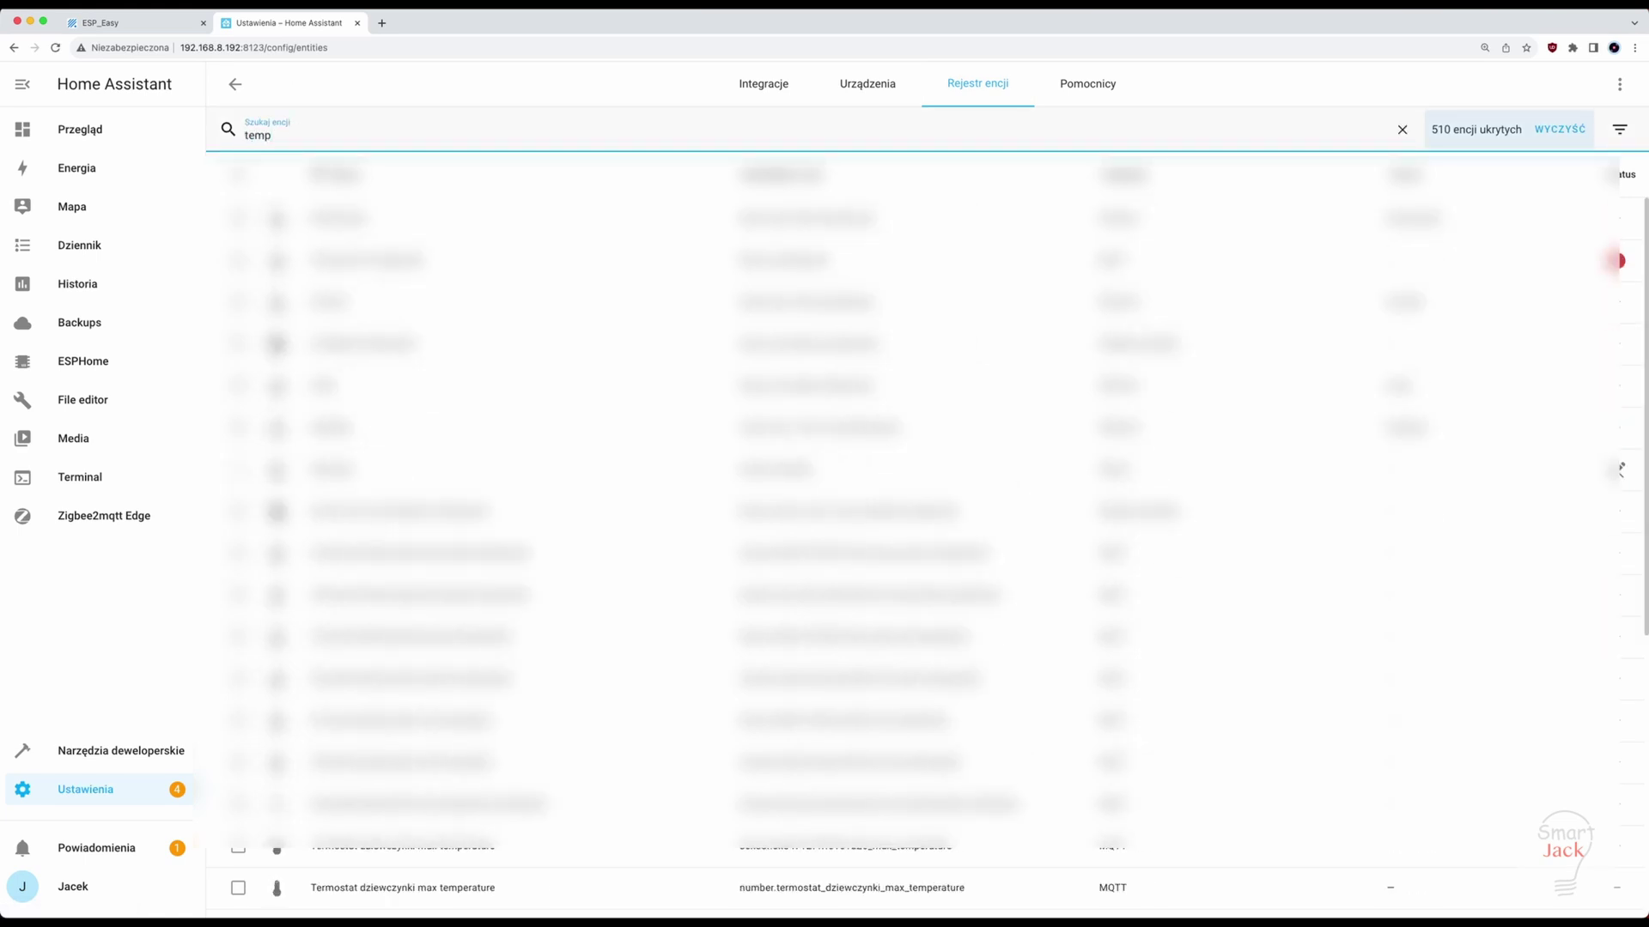
{"action": "type", "text": "T"}
{"action": "left_click", "coordinate": [325, 219]}
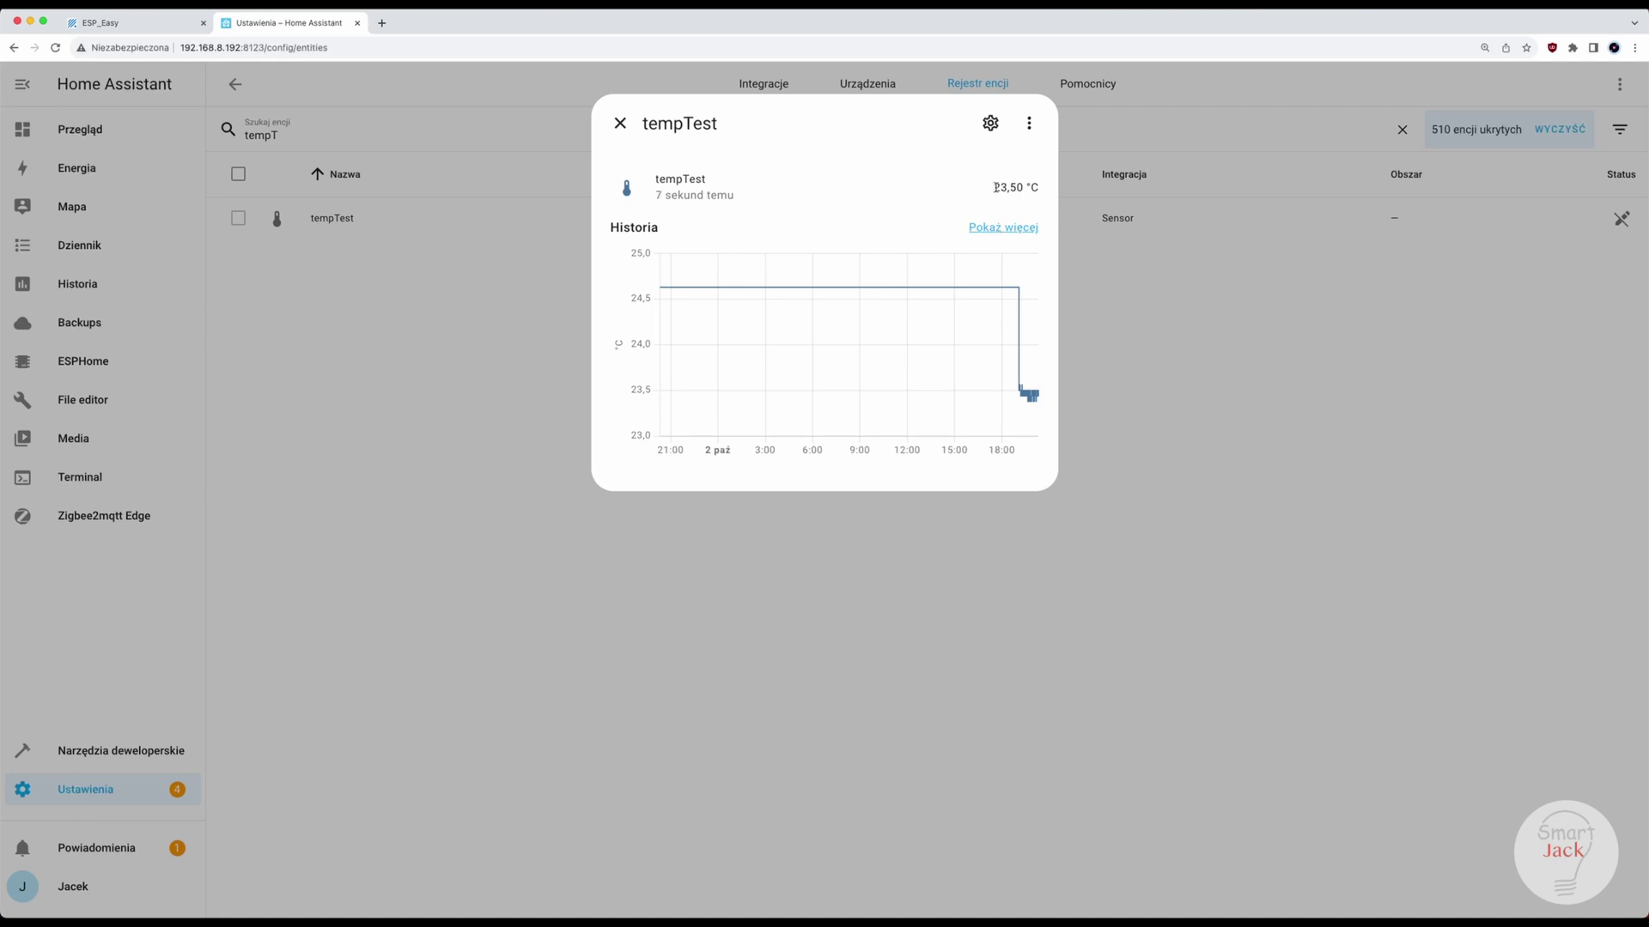
{"action": "left_click_drag", "start_coordinate": [994, 187], "coordinate": [1024, 188]}
{"action": "left_click", "coordinate": [128, 23]}
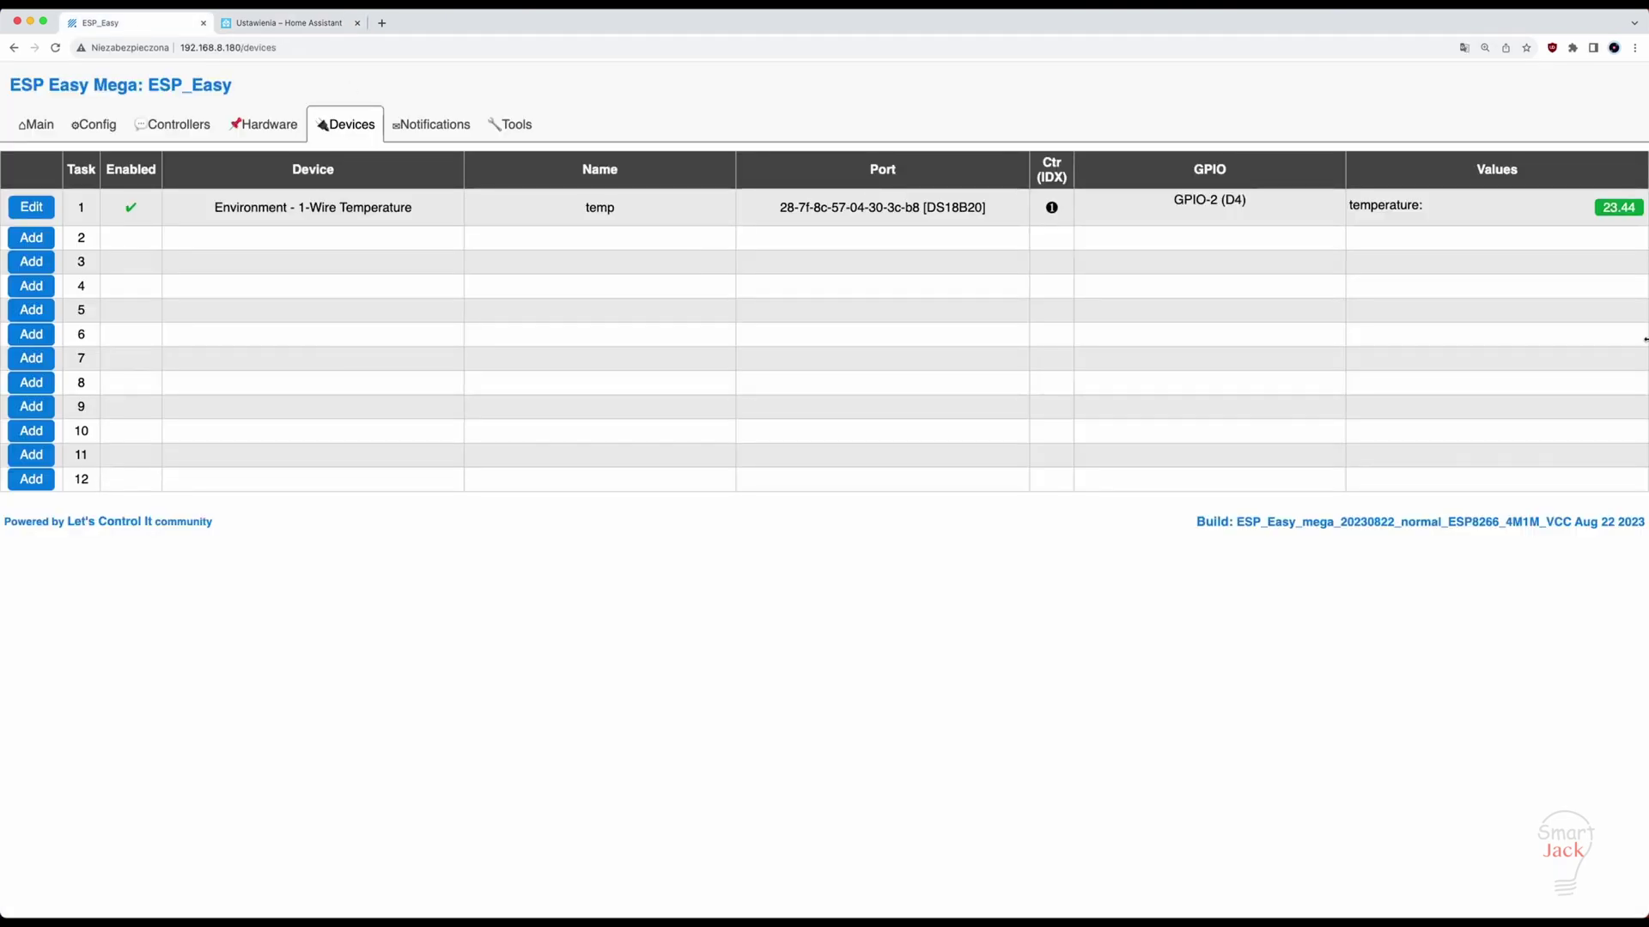